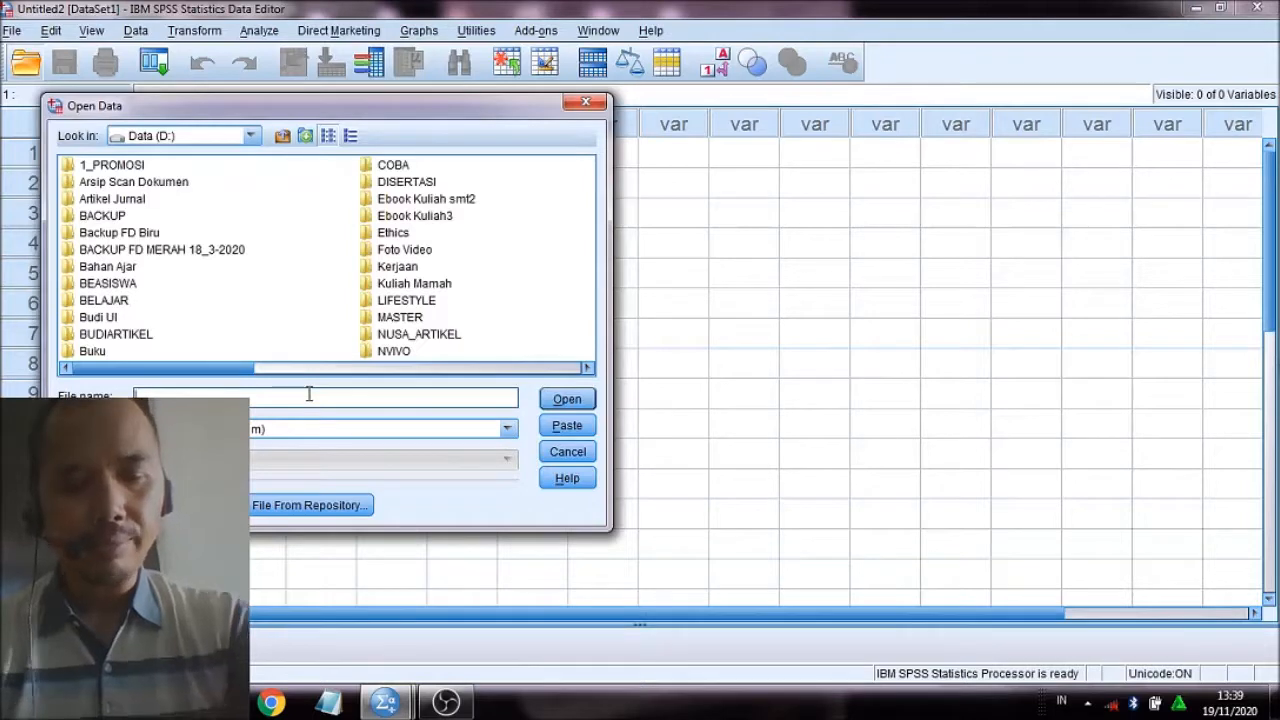
Open the Excel file validitas reliabilitas.xlsx from drive D, importing Sheet1 with variable names read from the first row.
text(val)
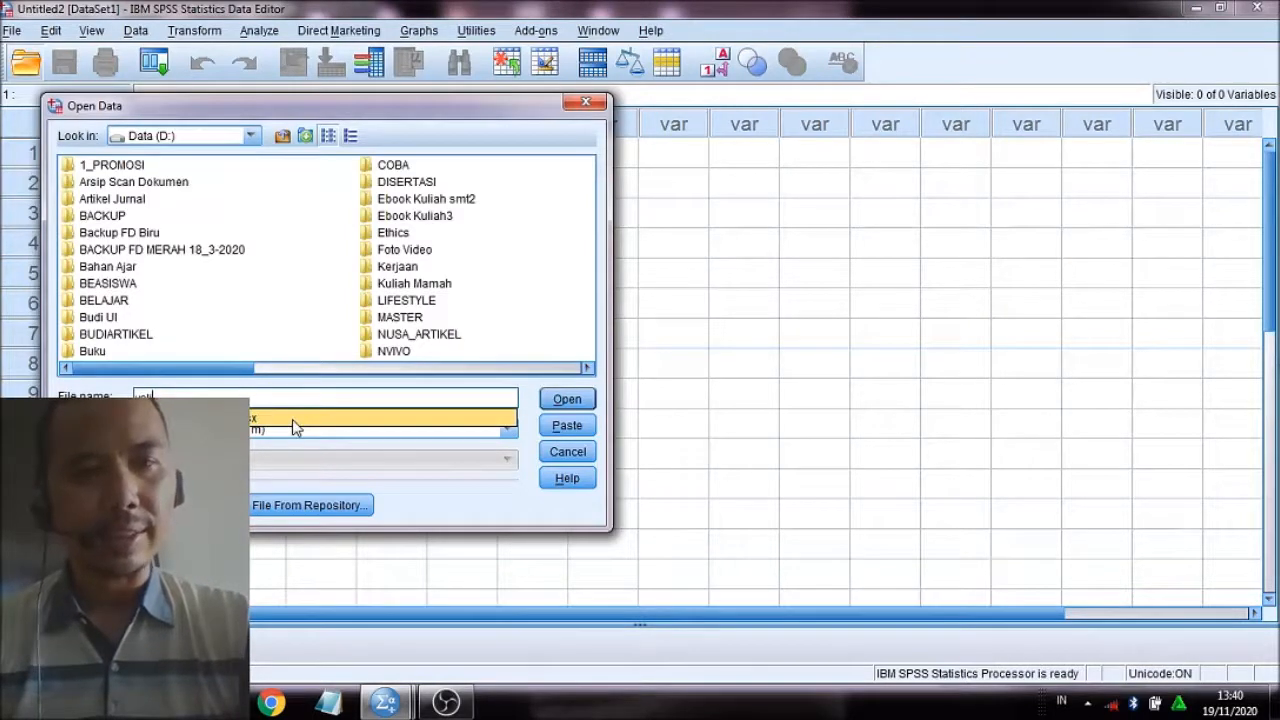
click(292, 419)
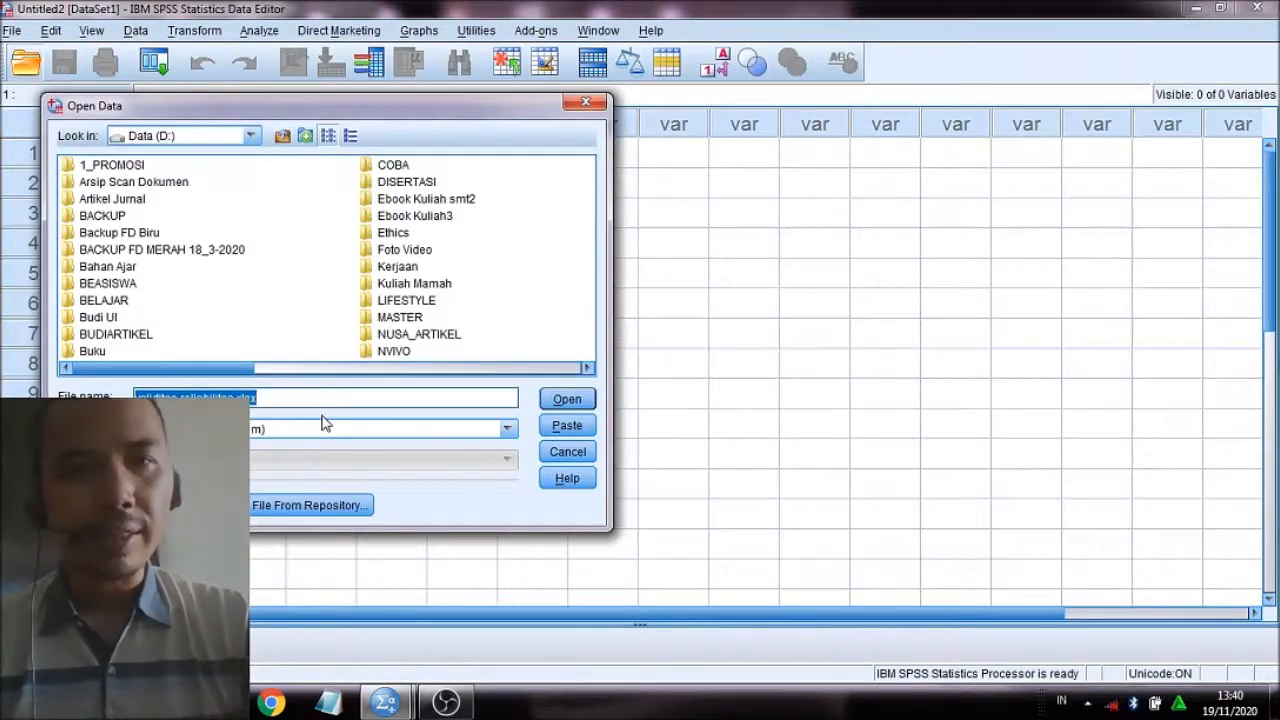
click(567, 399)
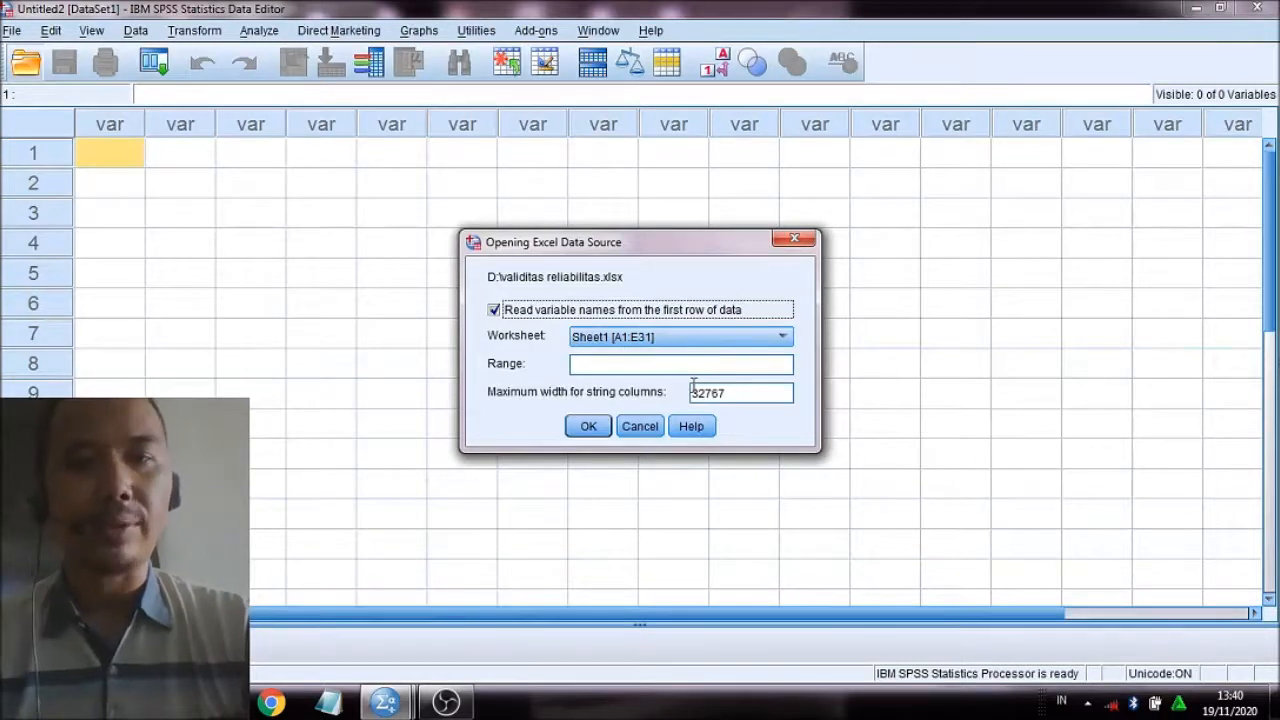
click(592, 430)
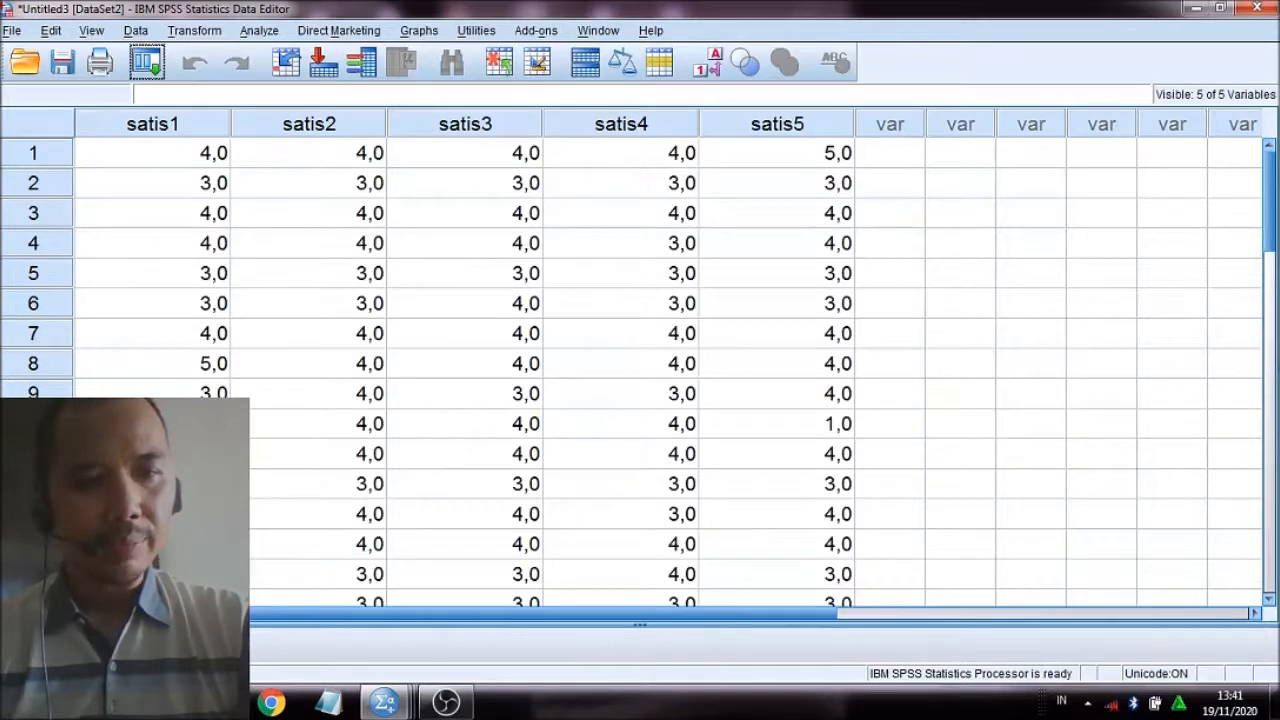
Set the decimals of the variables satis1 to satis5 to 0 in the variable definitions.
click(112, 642)
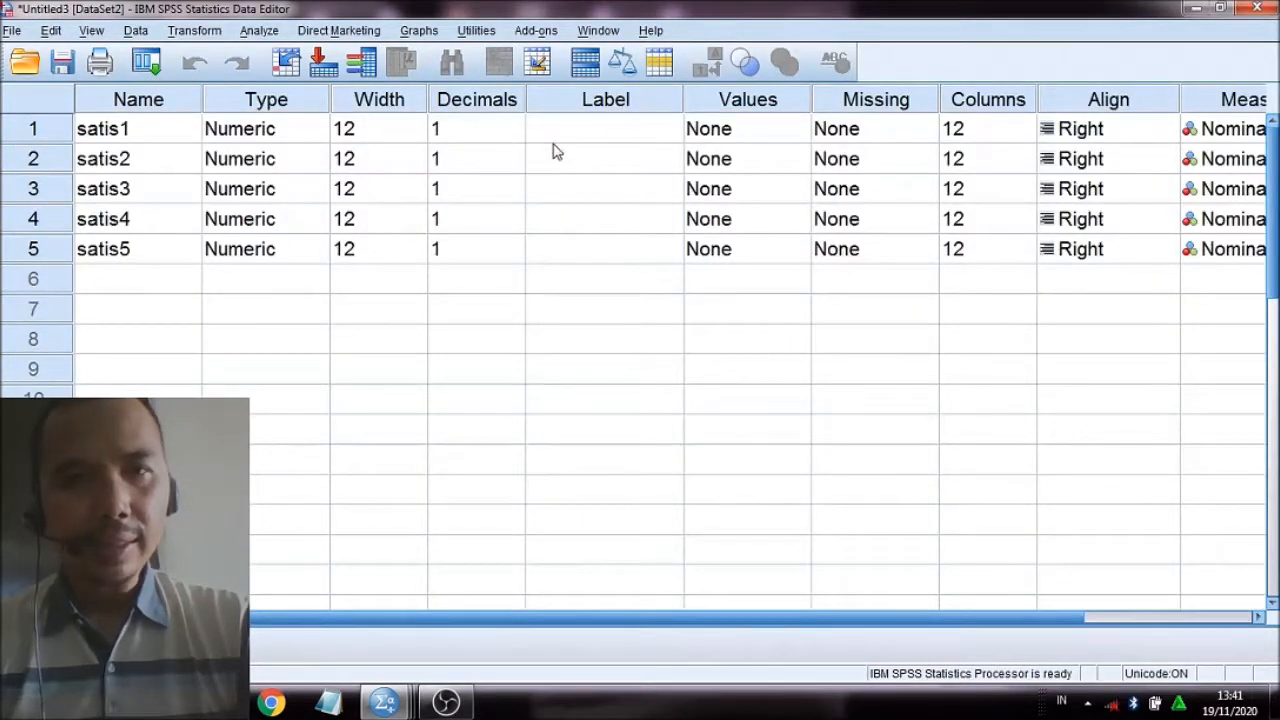
click(518, 140)
click(518, 140)
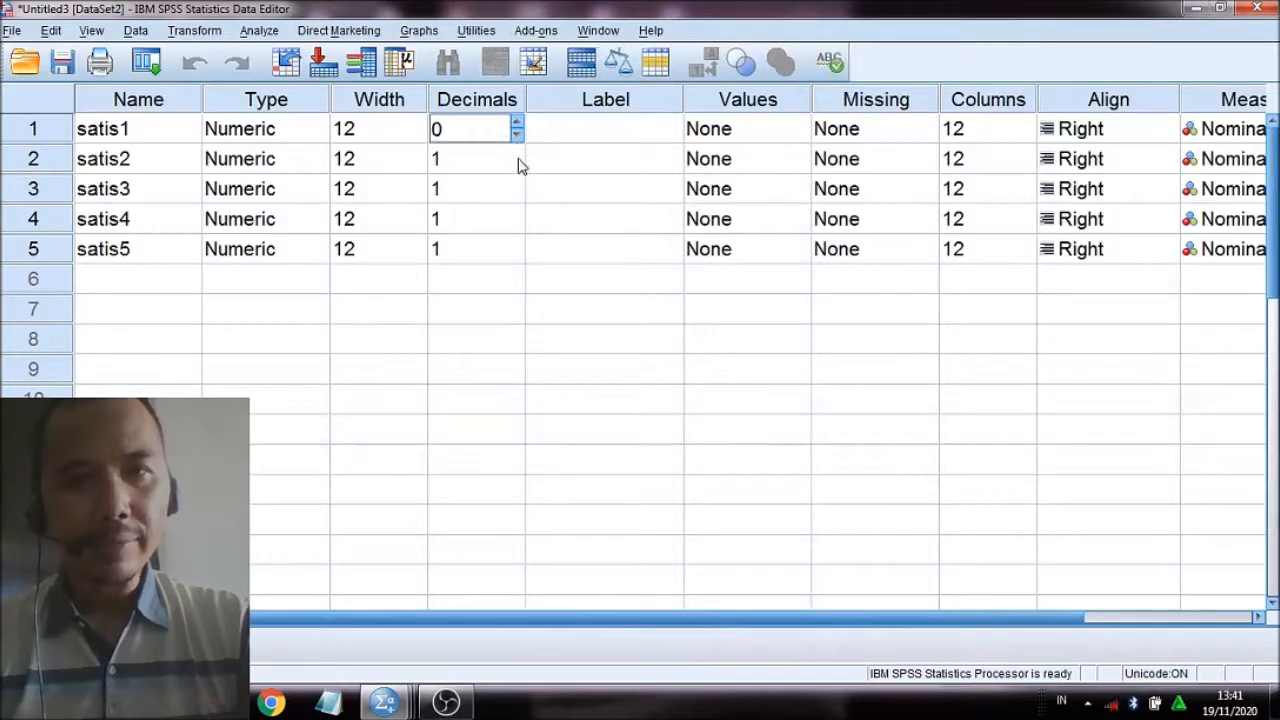
click(518, 168)
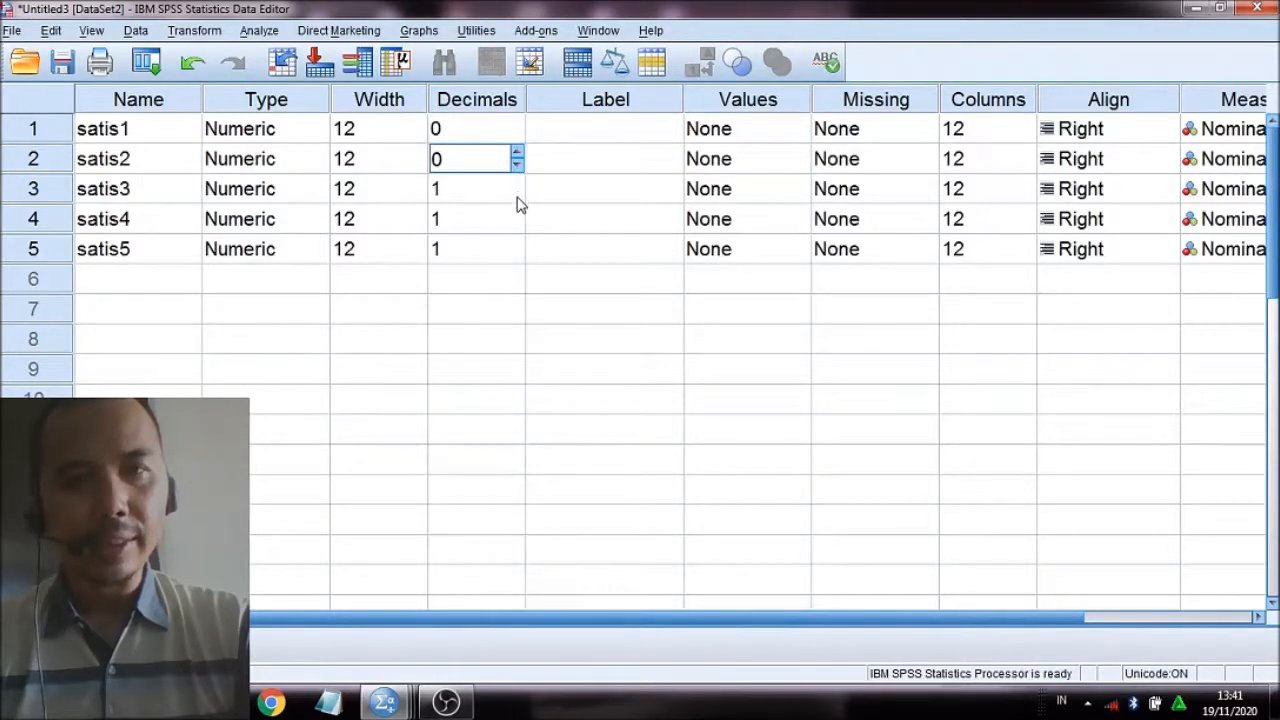
click(518, 198)
click(518, 198)
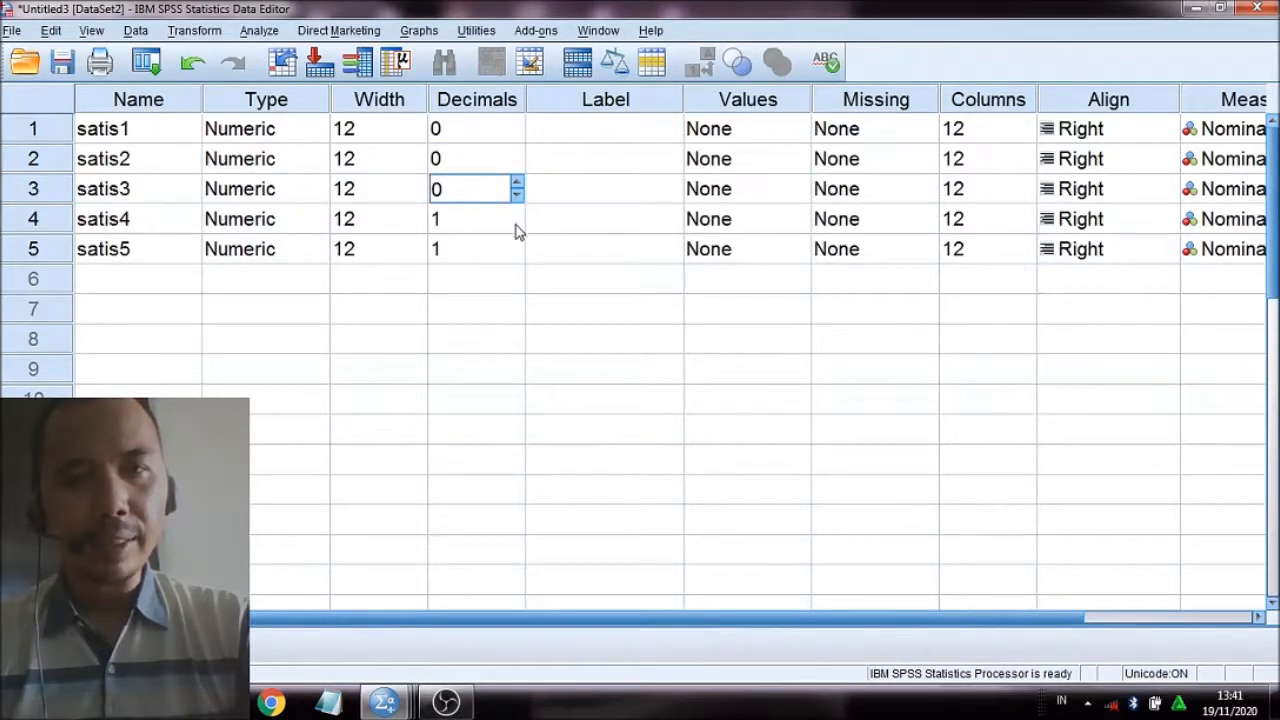
click(517, 226)
click(517, 226)
click(518, 258)
click(518, 257)
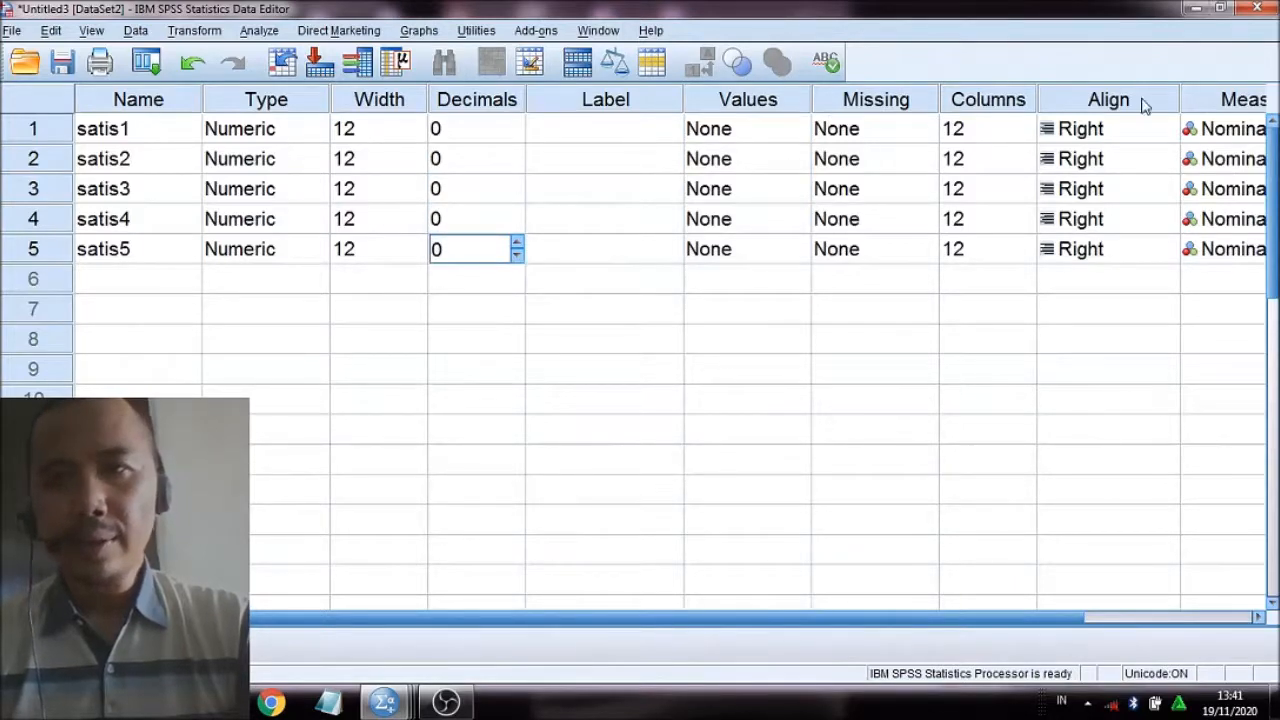
Set the measurement level of all five satis variables to Scale.
click(1217, 132)
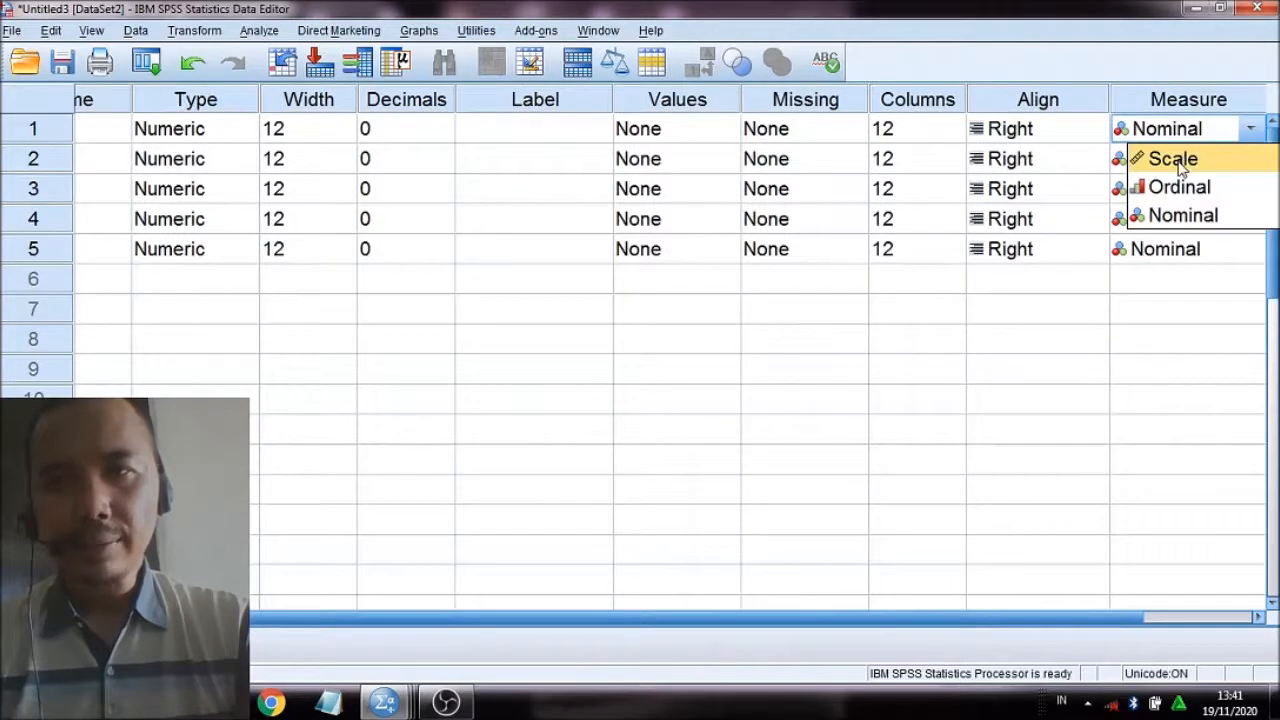
click(1180, 160)
click(1177, 166)
click(1160, 190)
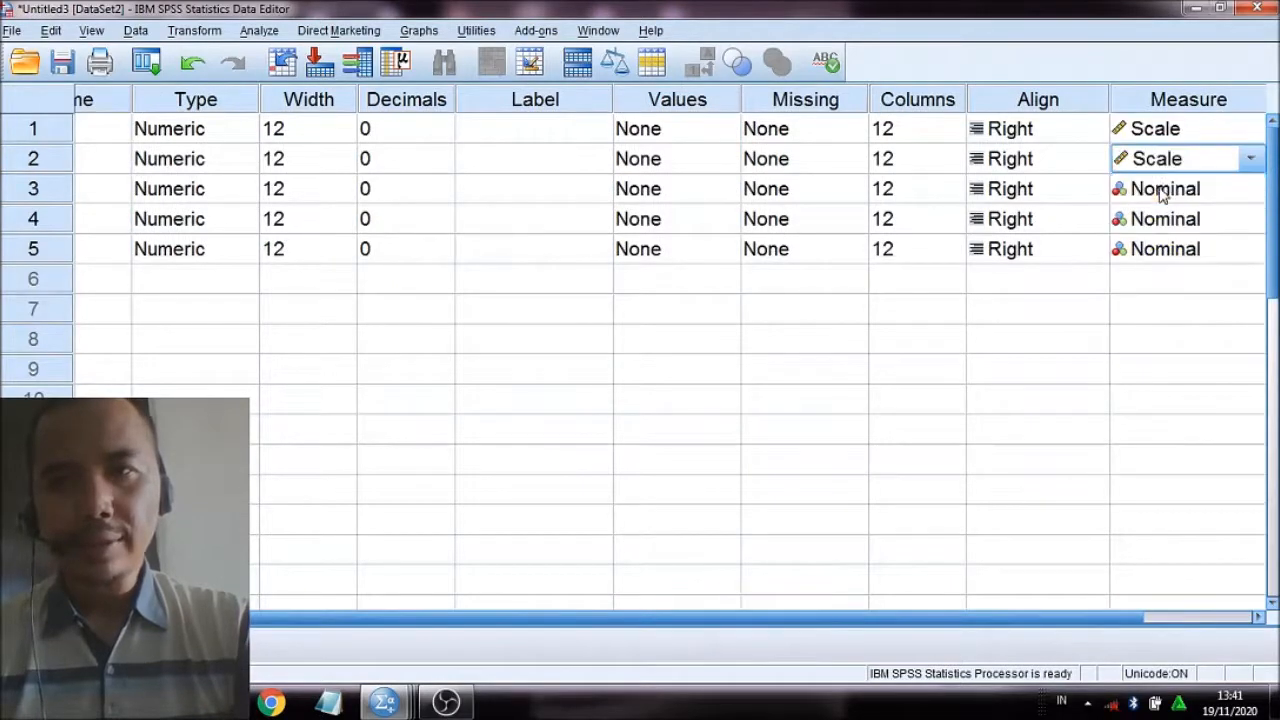
click(1163, 196)
click(1155, 219)
click(1146, 218)
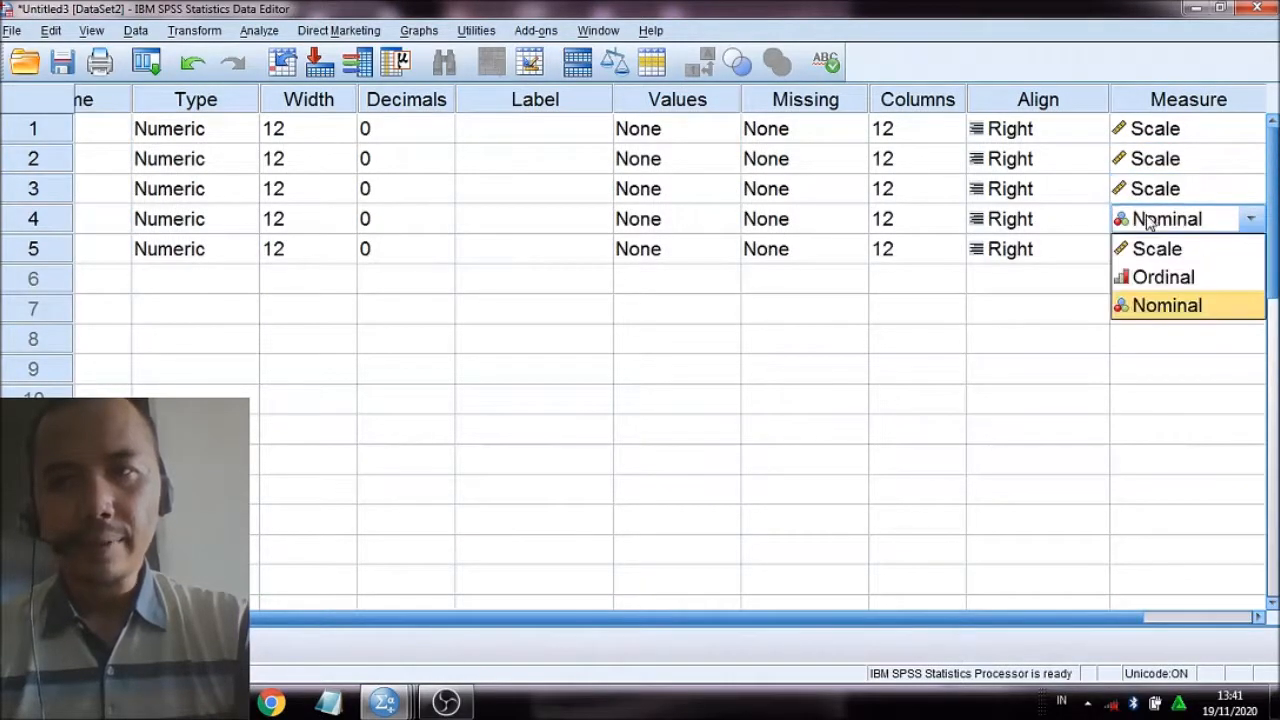
click(1140, 250)
click(1143, 249)
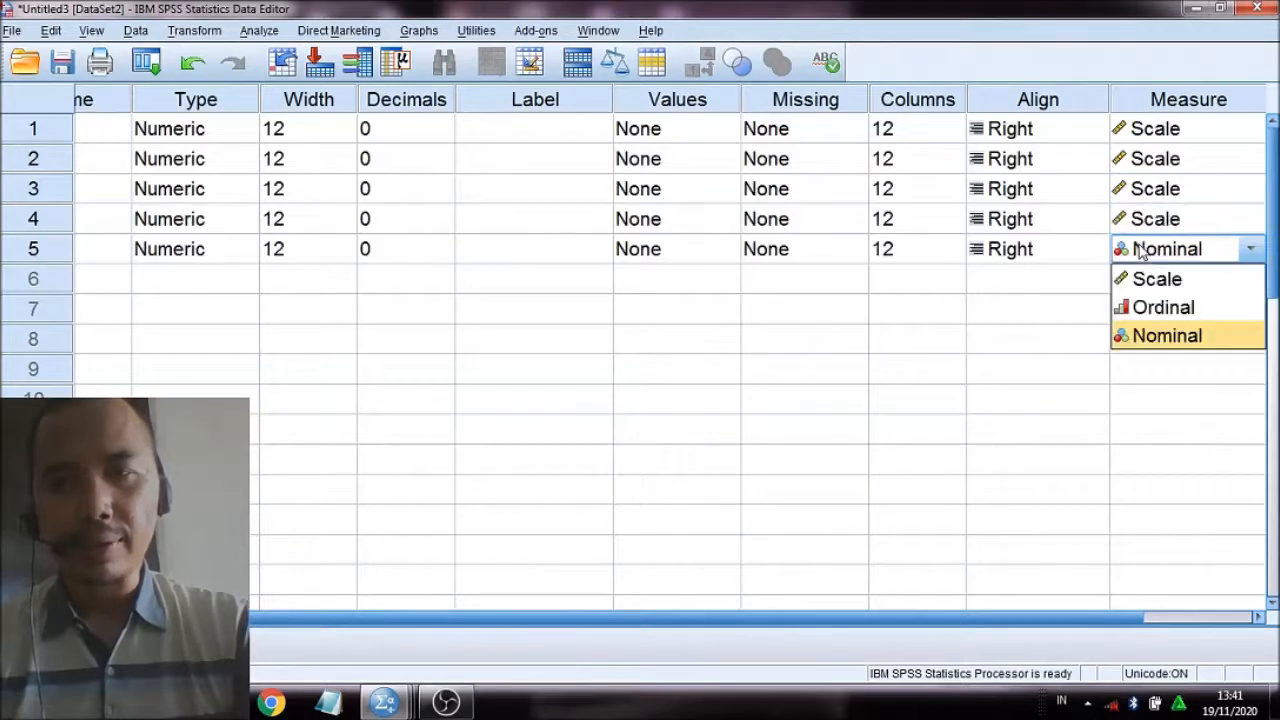
click(1138, 279)
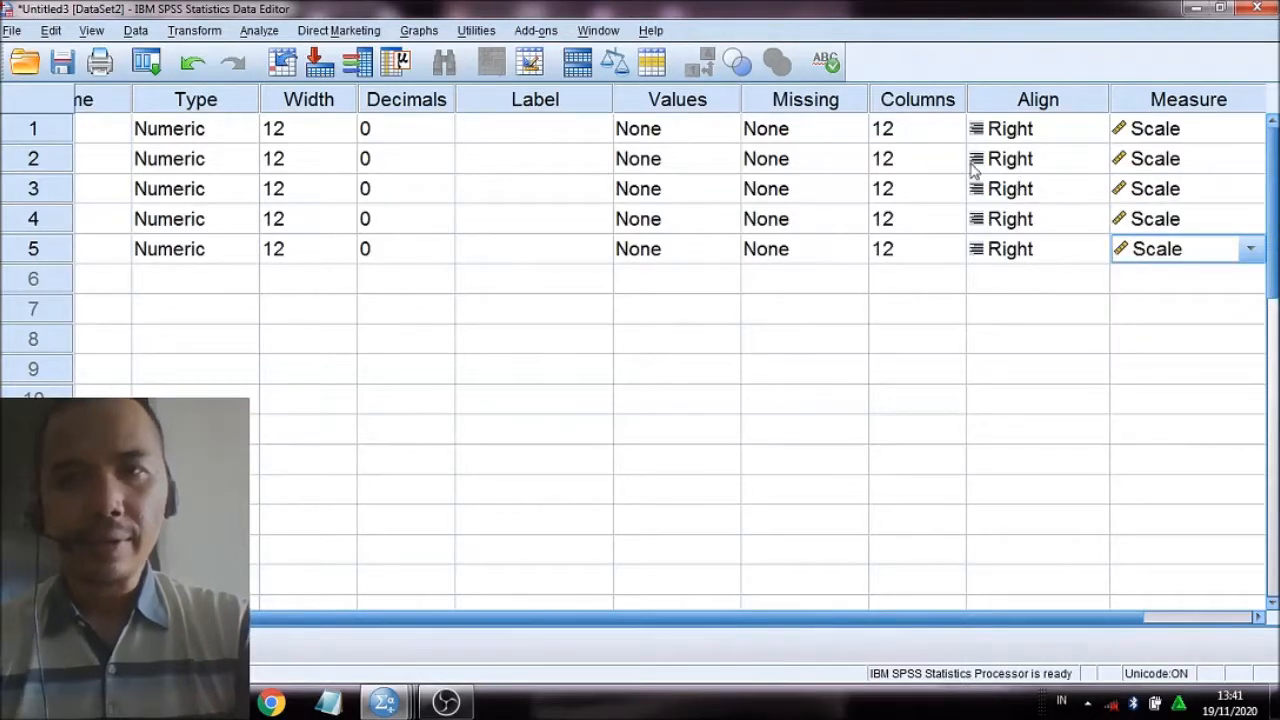
Set the display column width of all five satis variables to 5.
click(915, 133)
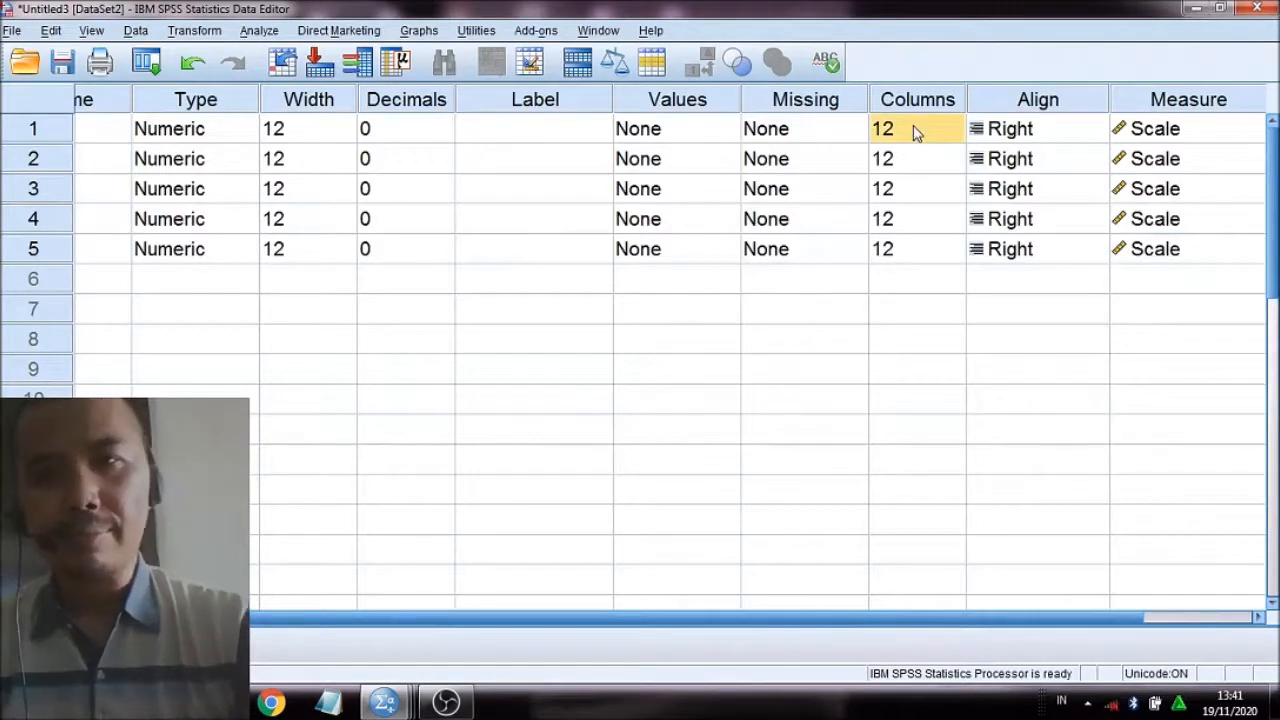
click(914, 130)
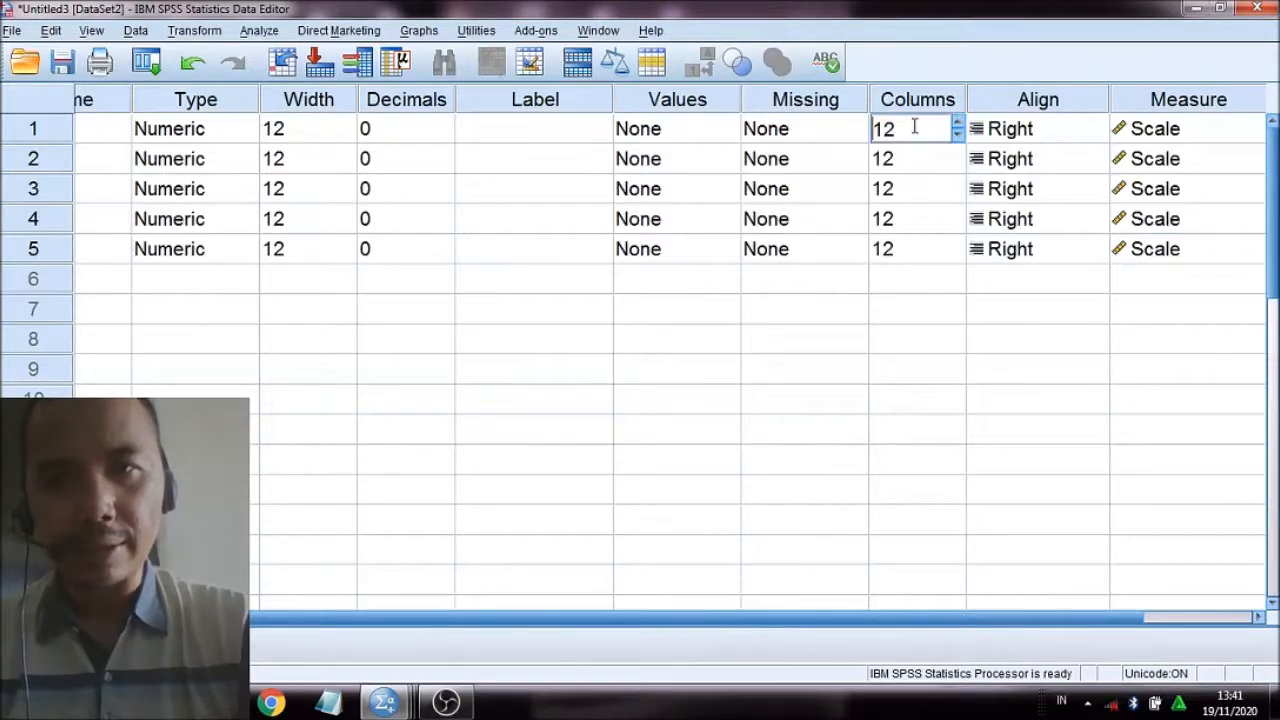
key(Delete)
text(5)
key(Return)
text(5)
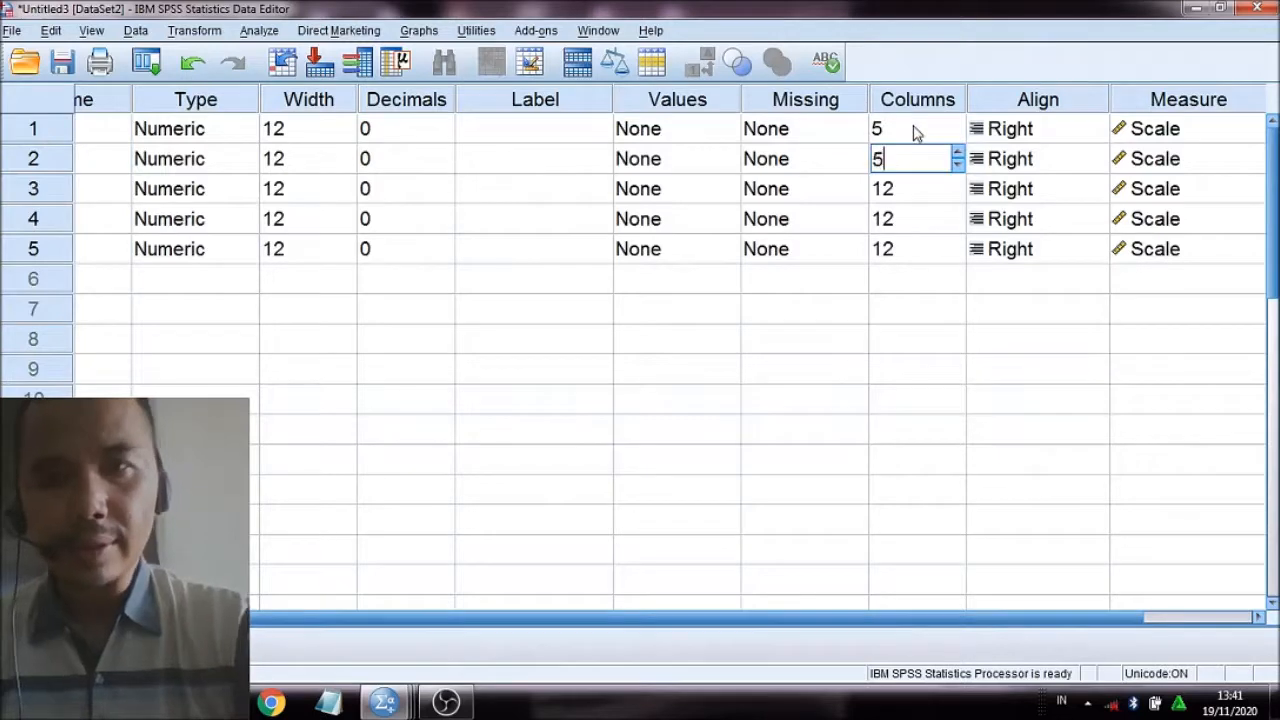
key(Return)
text(5)
key(Return)
text(5)
key(Return)
text(5)
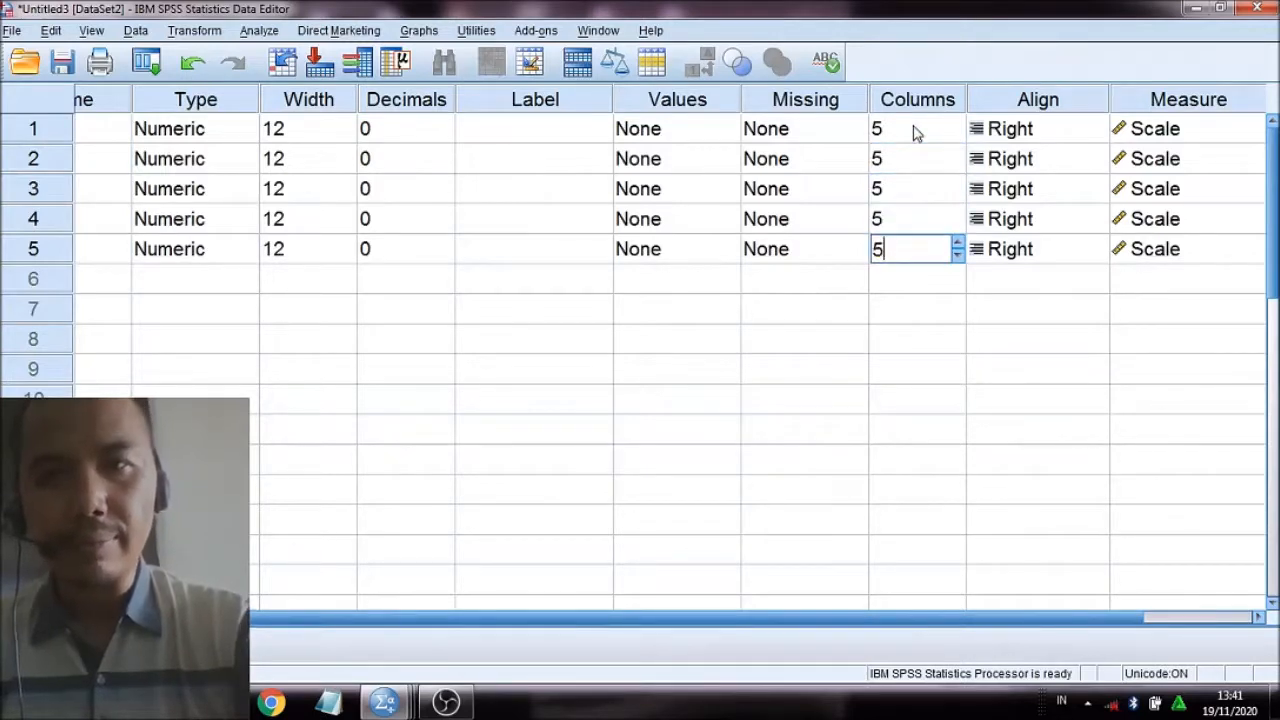
click(527, 125)
drag(220, 617, 160, 617)
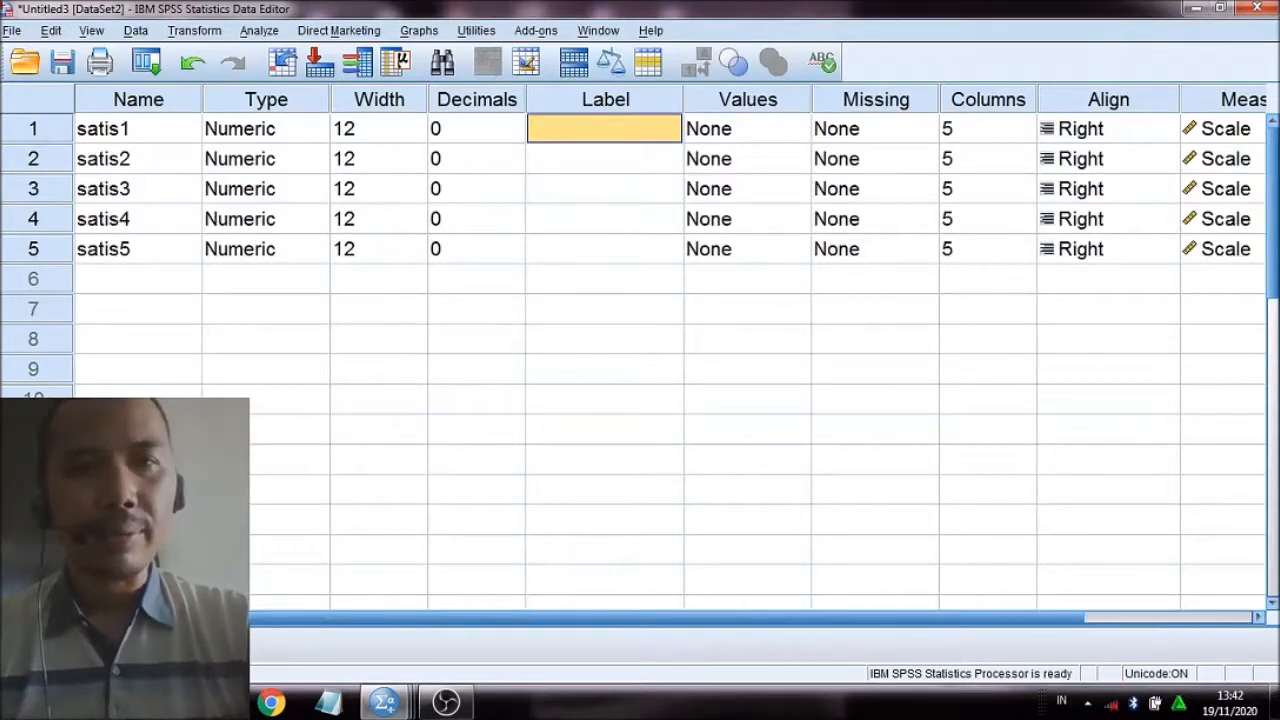
Show the case values of the imported dataset, bringing its Untitled3 window back in front of the empty dataset.
click(42, 643)
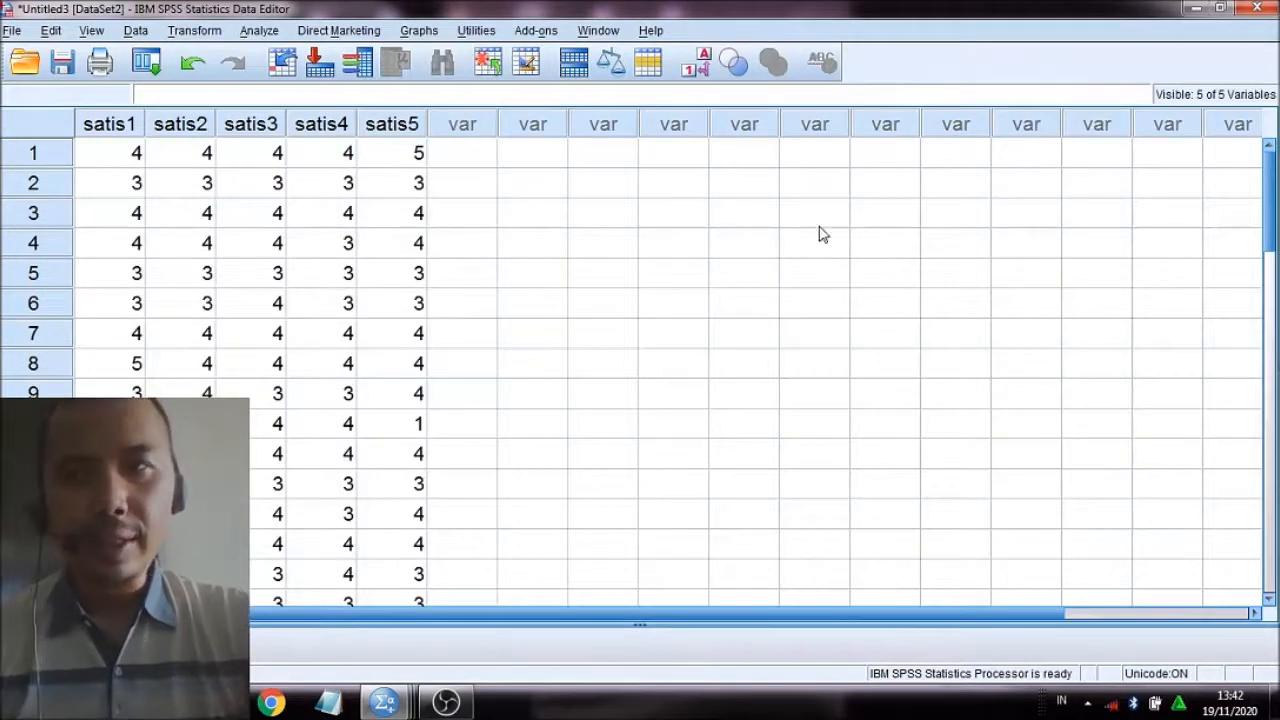
mouse_move(1272, 186)
mouse_down()
mouse_move(1275, 320)
mouse_move(1273, 178)
mouse_up()
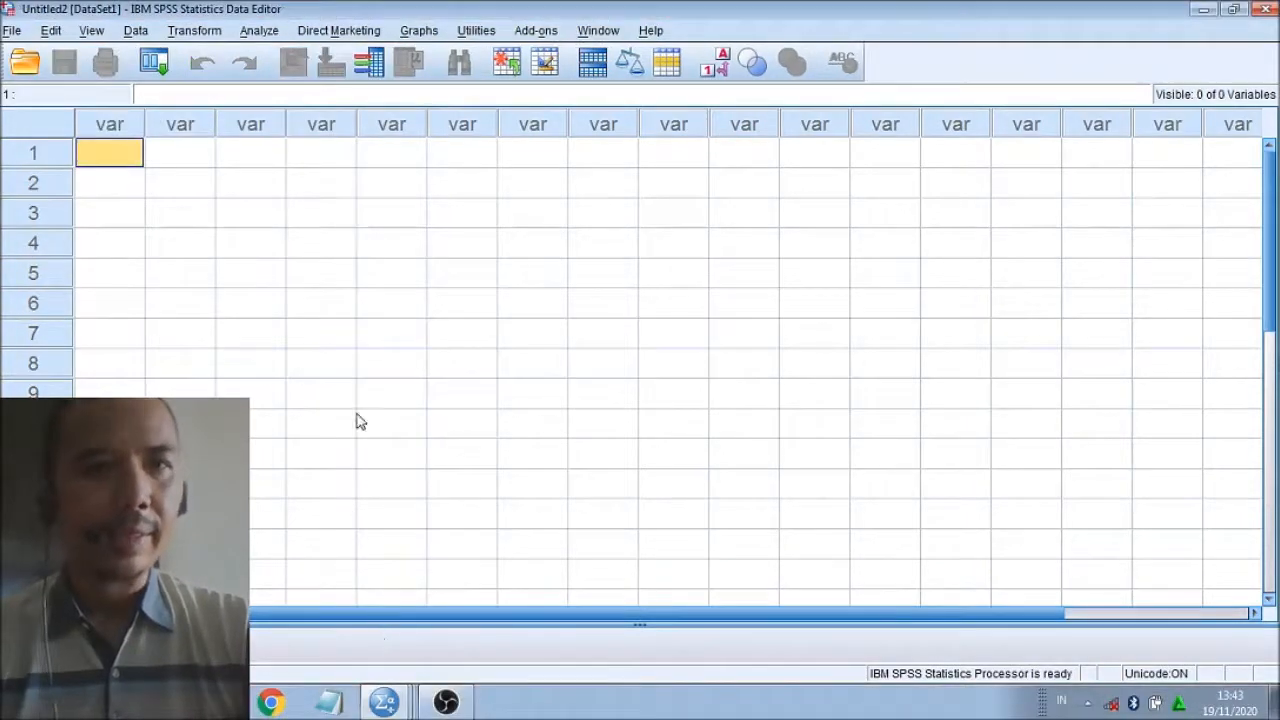
click(386, 702)
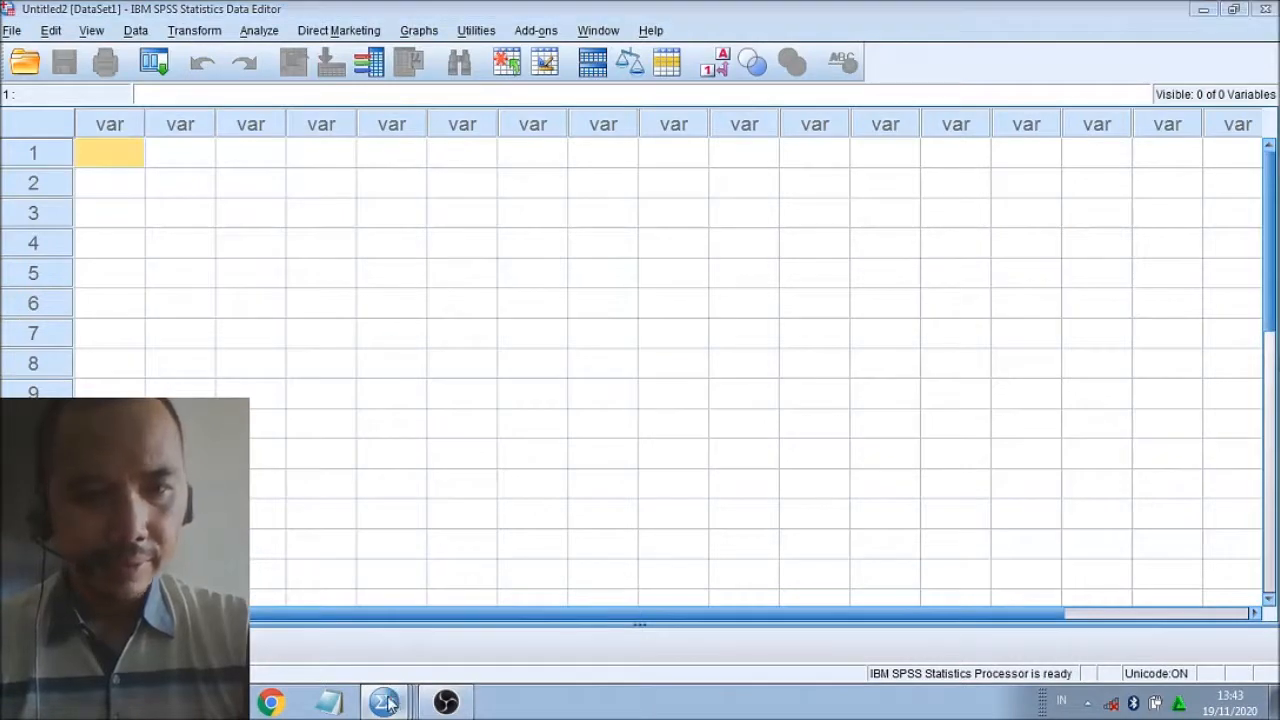
click(370, 668)
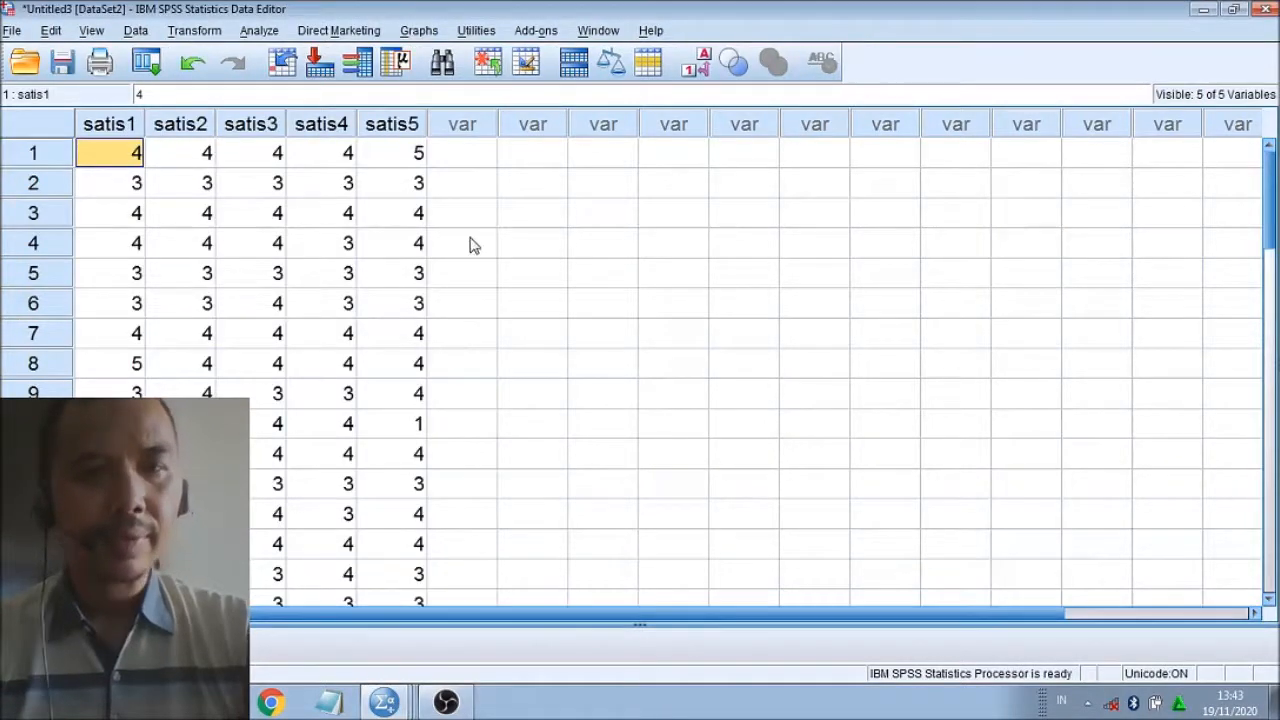
Review the item columns satis1 to satis5 one by one in the data grid.
click(493, 196)
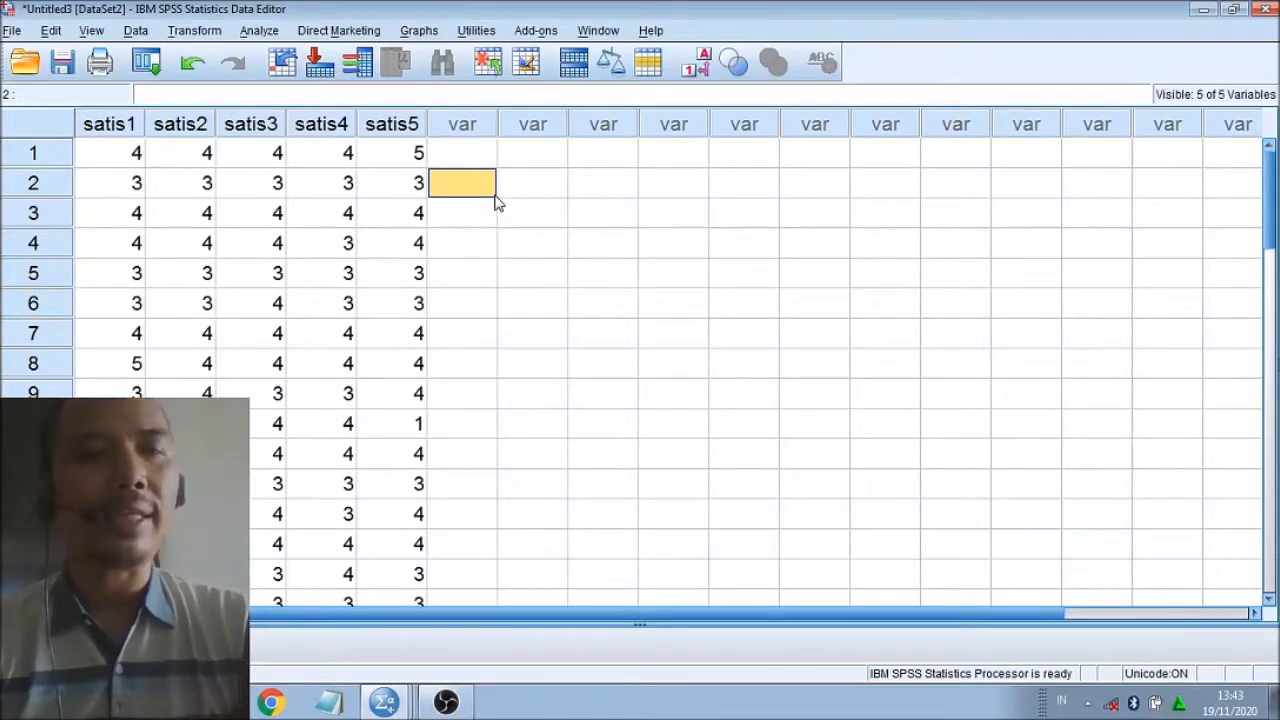
click(125, 130)
click(168, 135)
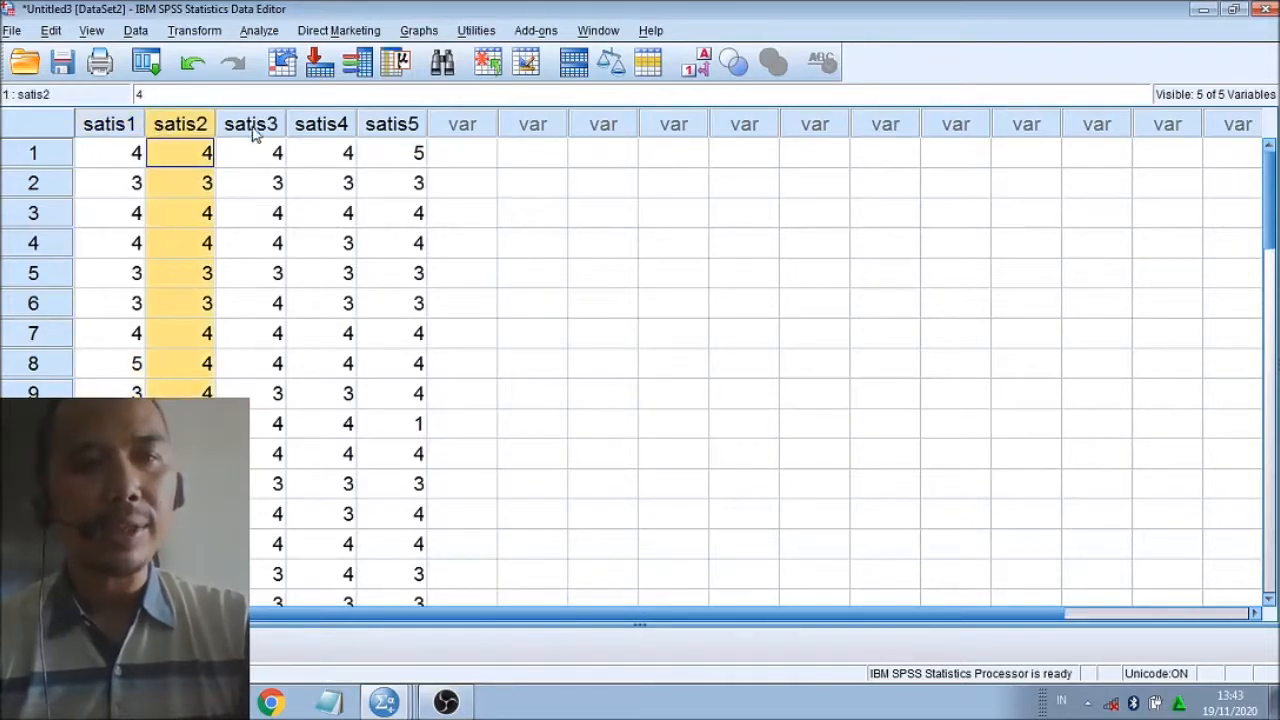
click(252, 132)
click(333, 132)
click(405, 134)
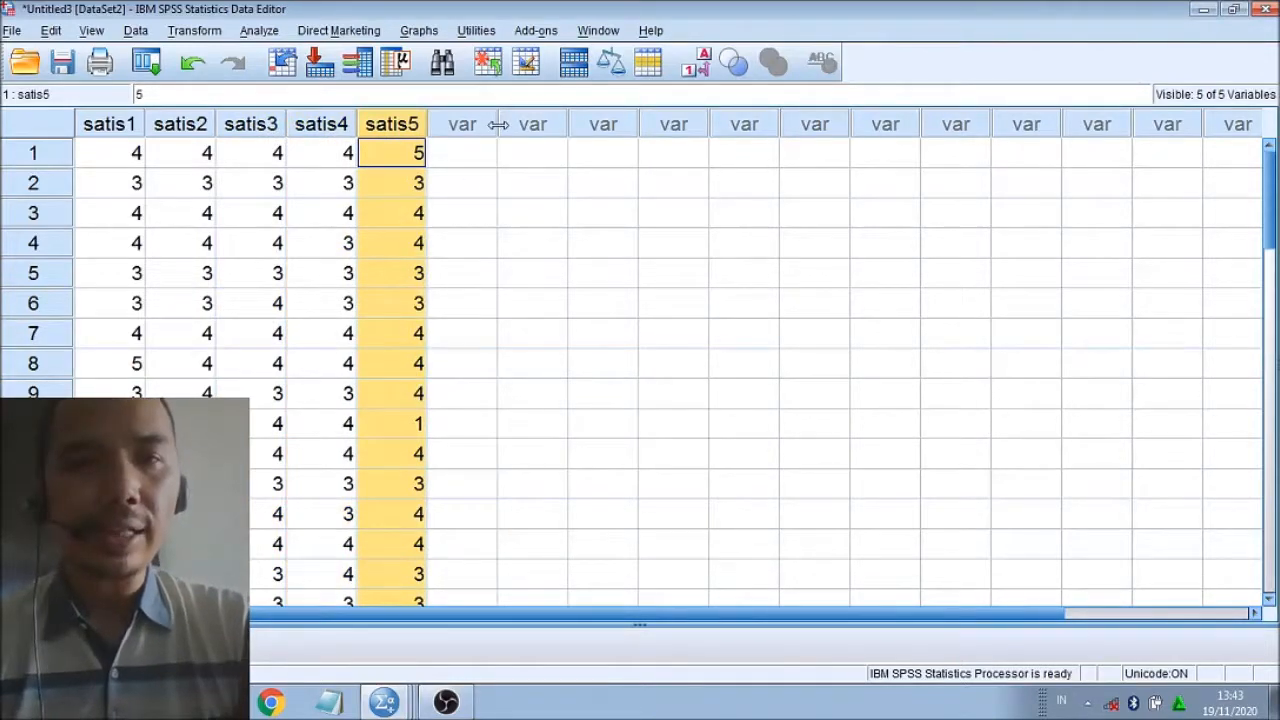
Start a Compute Variable transformation with satis as the target variable.
click(201, 31)
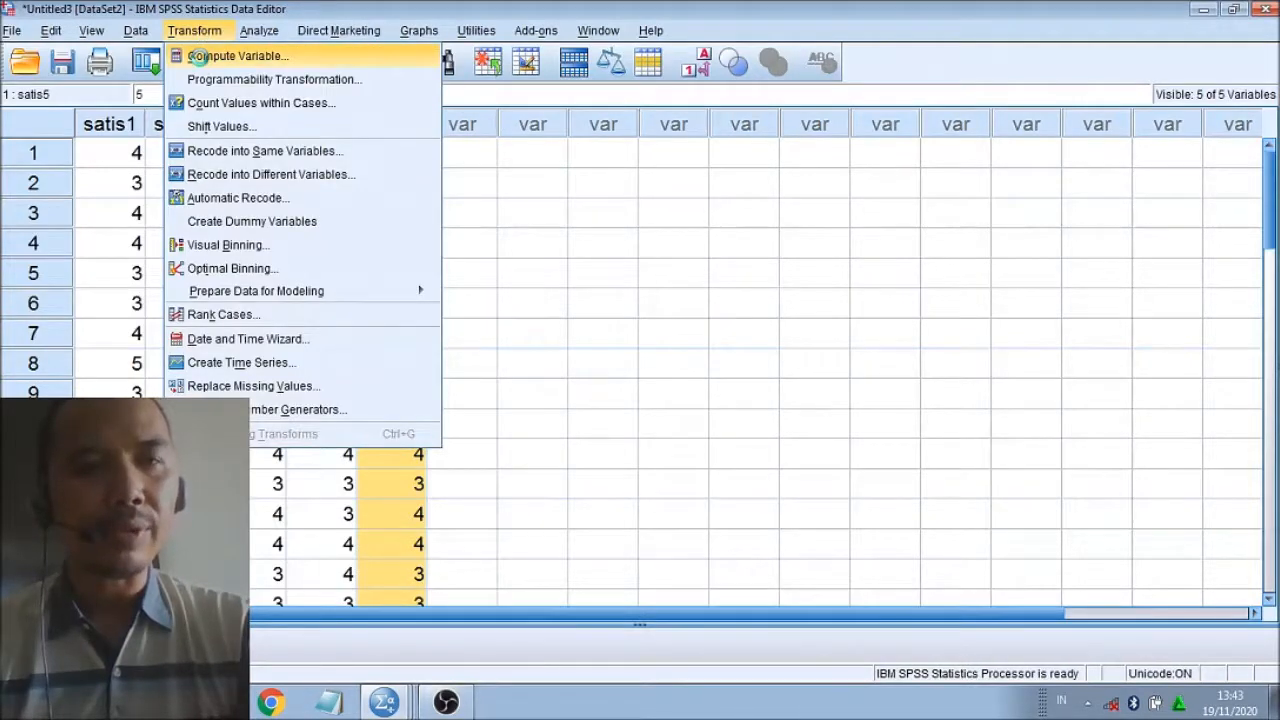
click(204, 58)
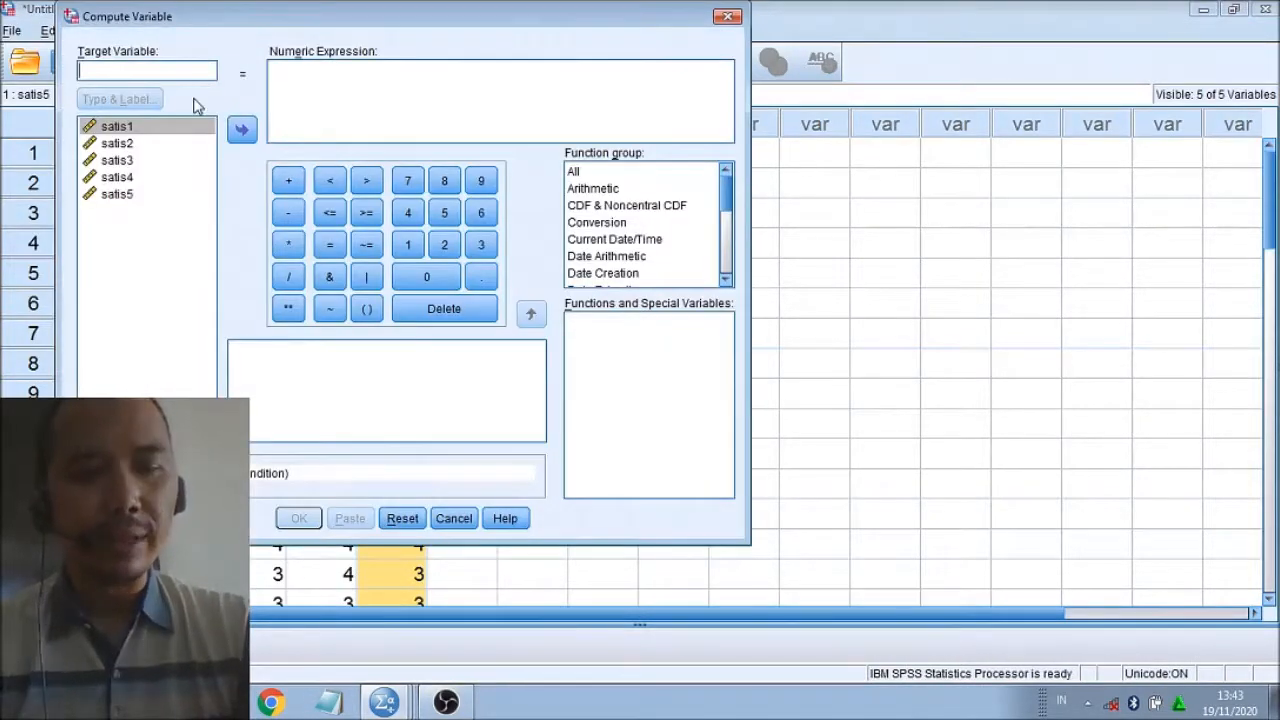
text(sa)
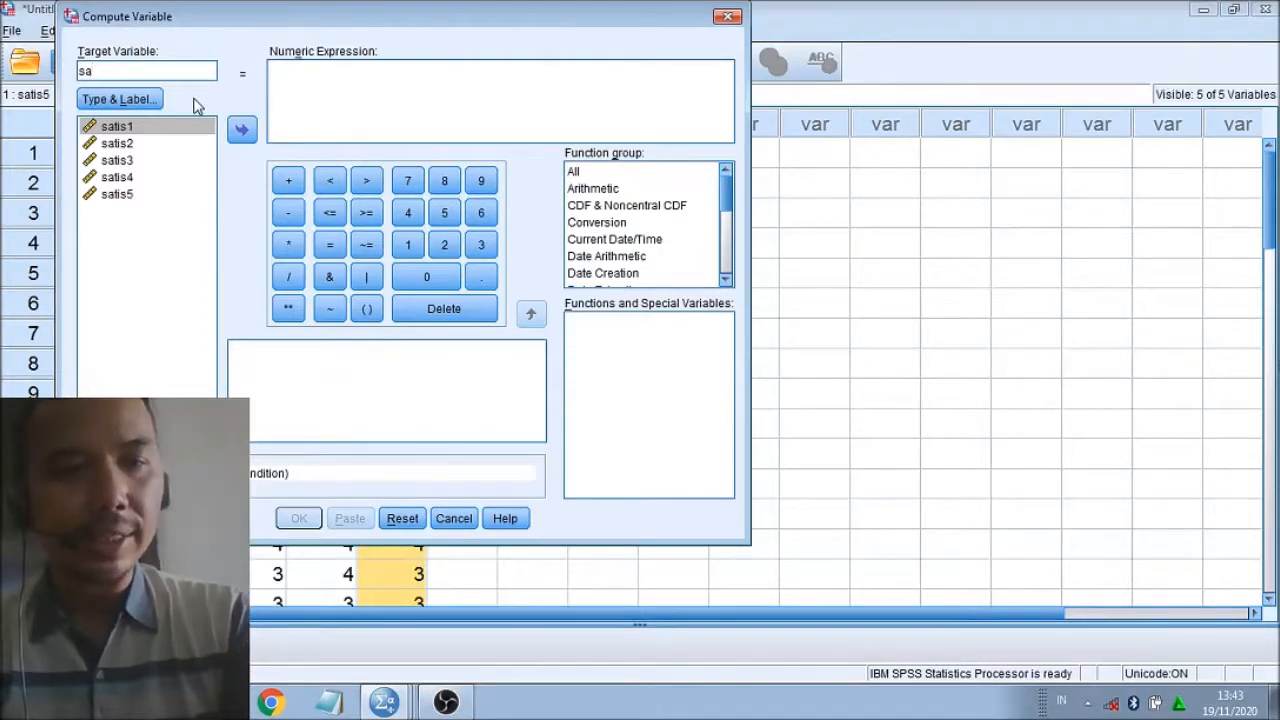
text(tis)
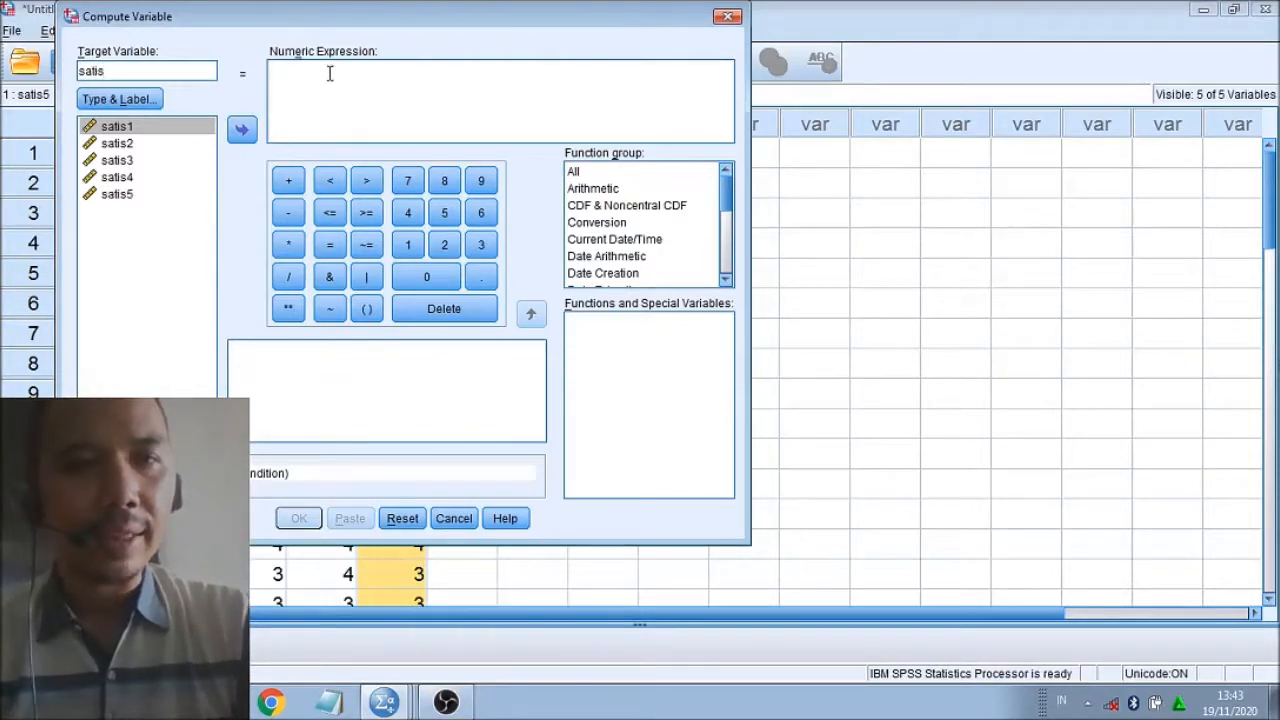
Build the numeric expression satis1+satis2+satis3+satis4+satis5 for the satis target variable.
click(329, 73)
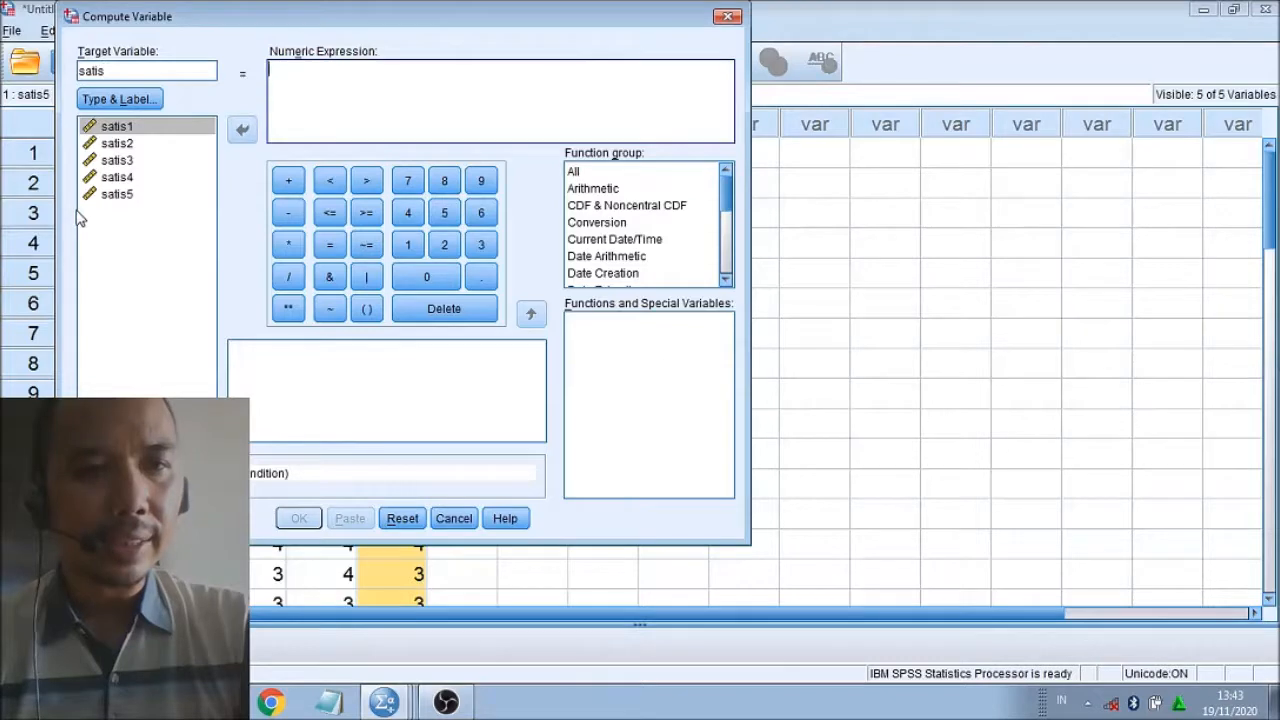
double_click(125, 134)
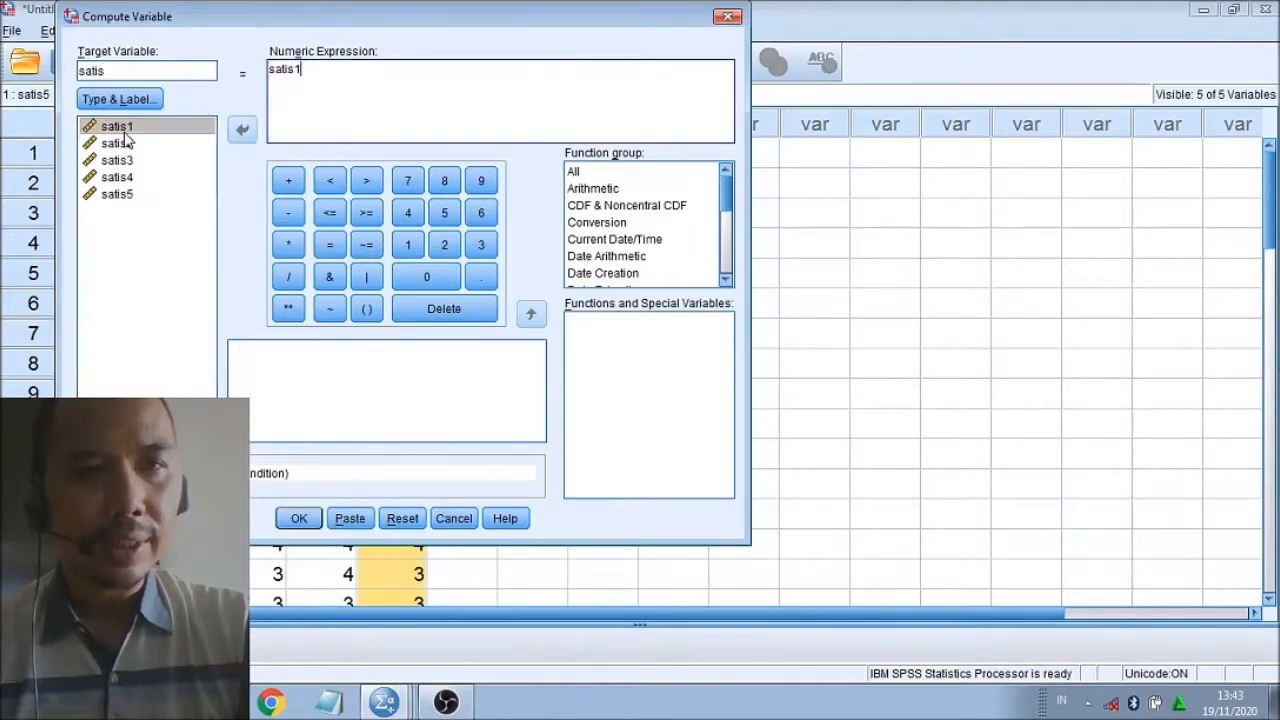
text(+)
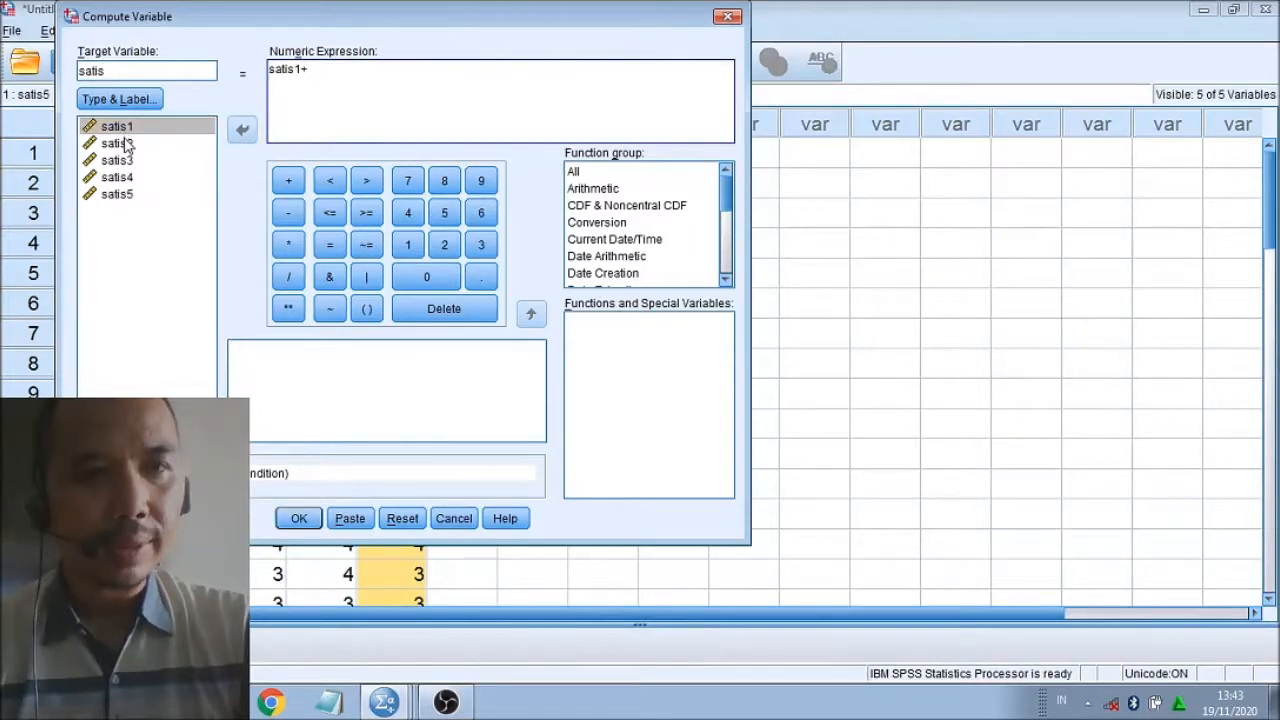
double_click(124, 145)
text(+)
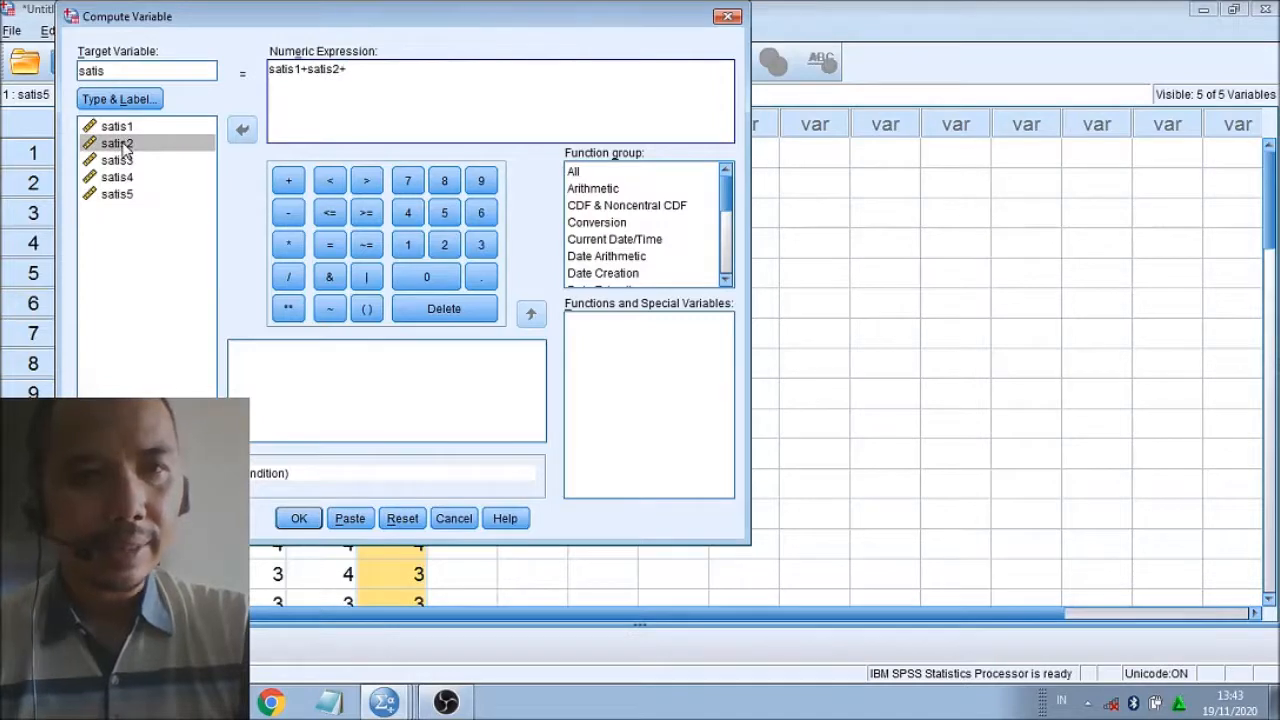
double_click(125, 161)
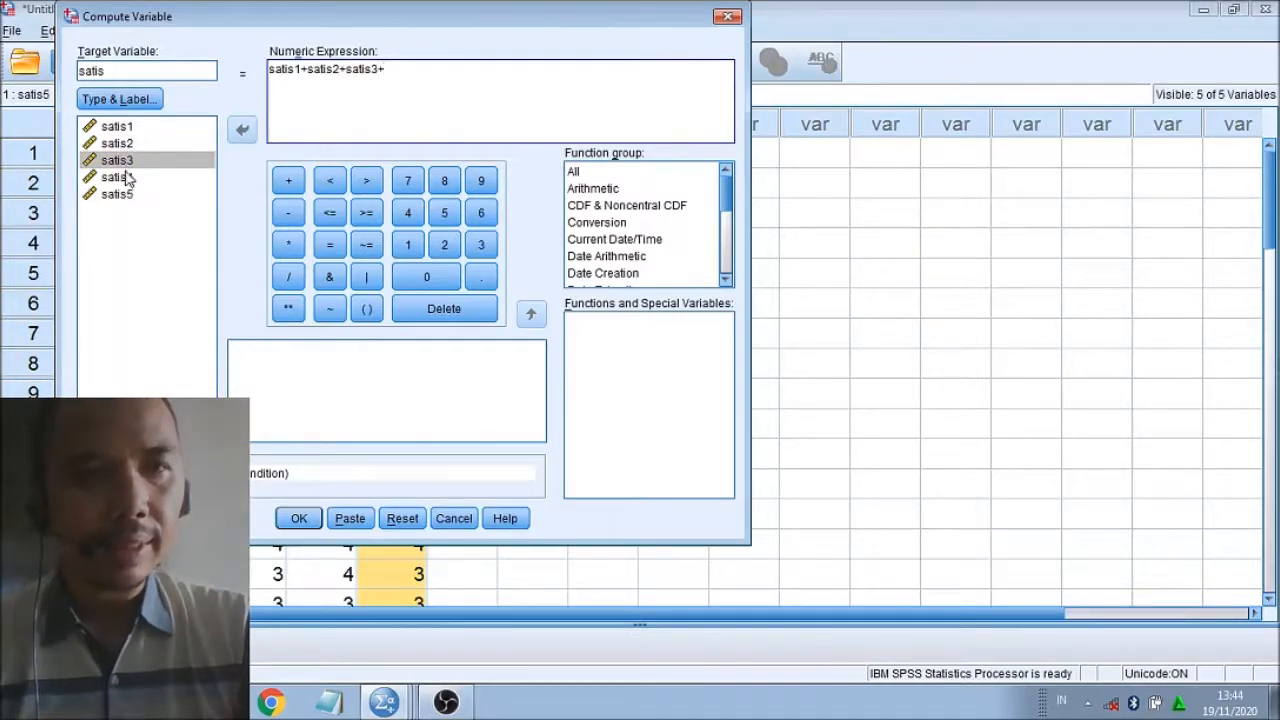
text(+)
click(127, 179)
double_click(127, 179)
text(+)
double_click(127, 197)
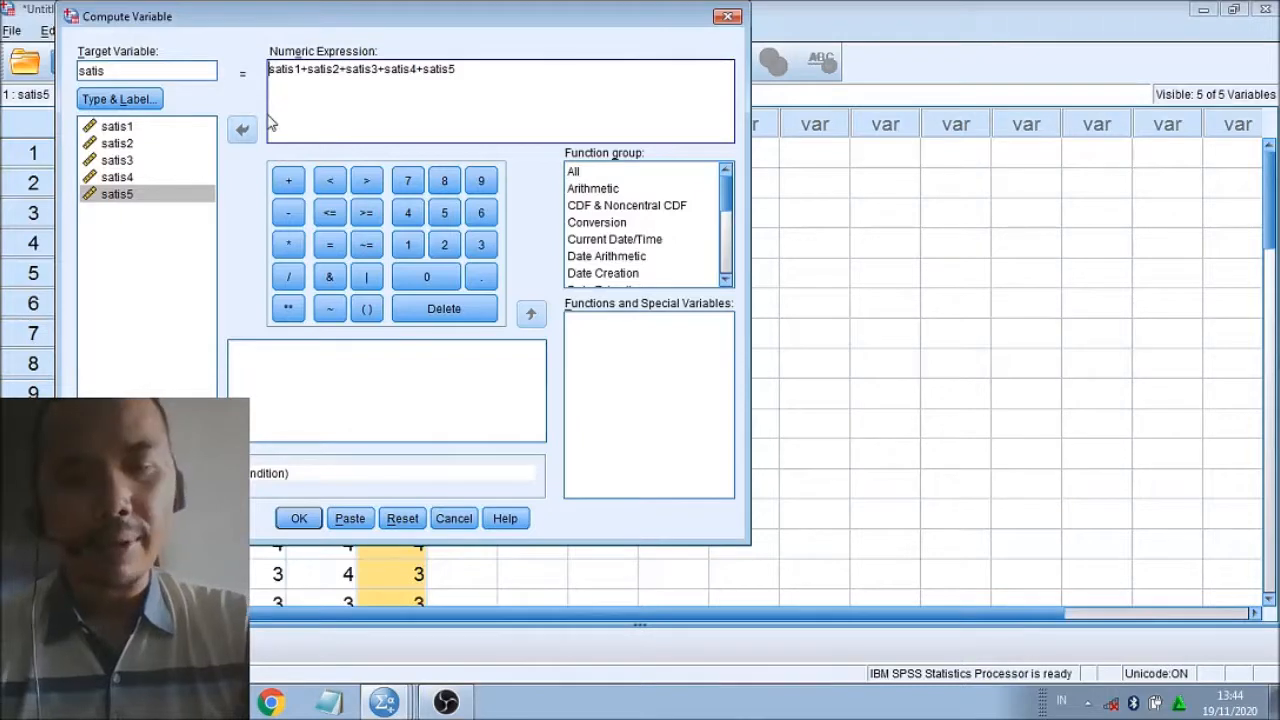
Enclose the sum of the five items in parentheses, divide it by 5 and run the computation.
text(()
click(481, 77)
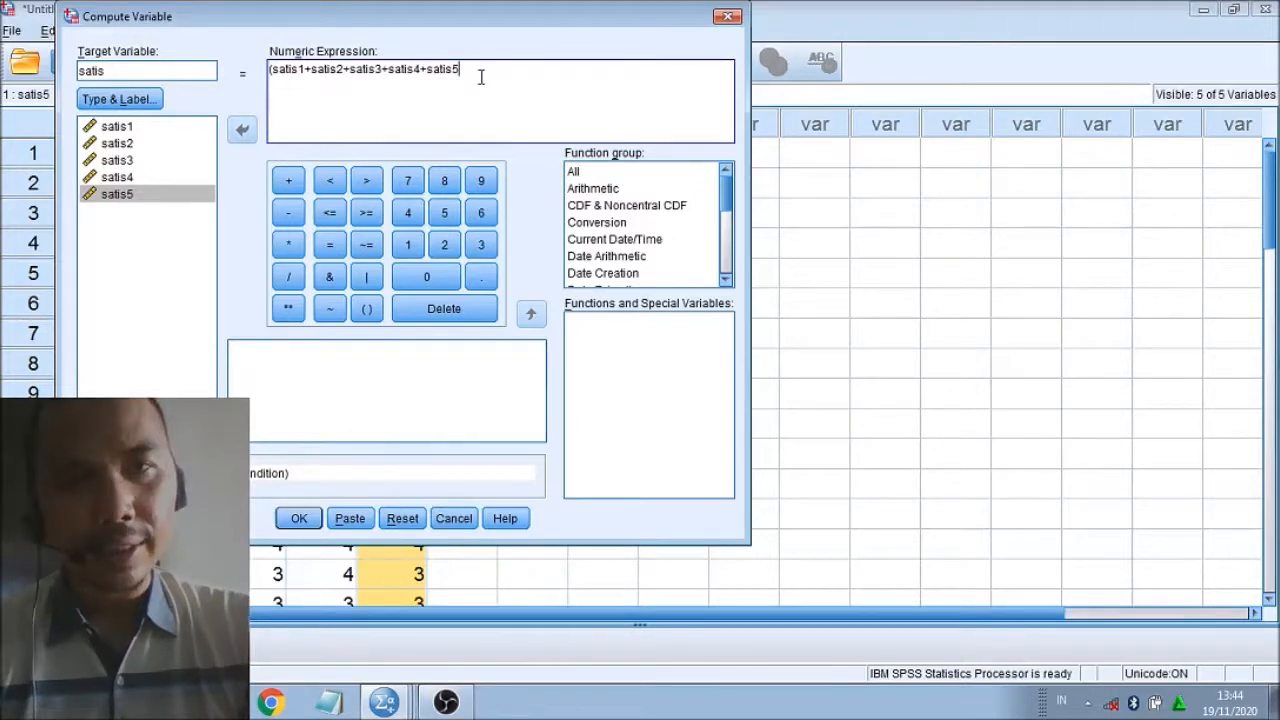
text())
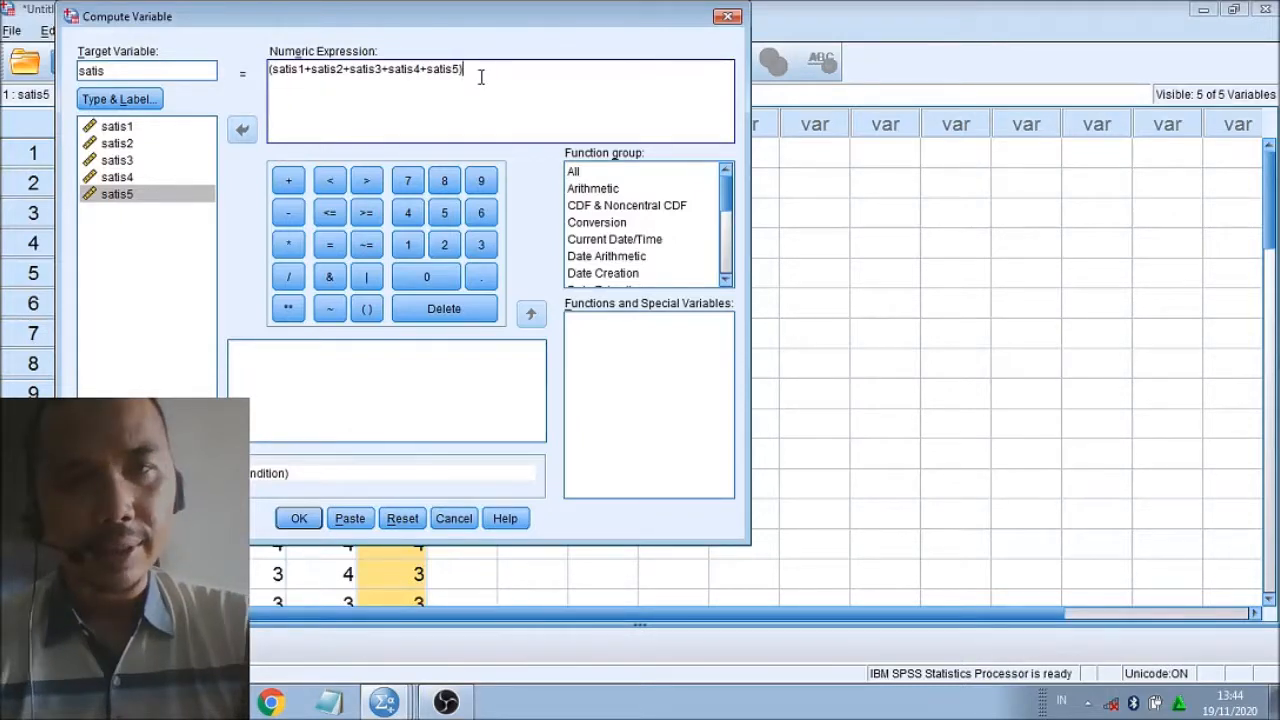
text(/)
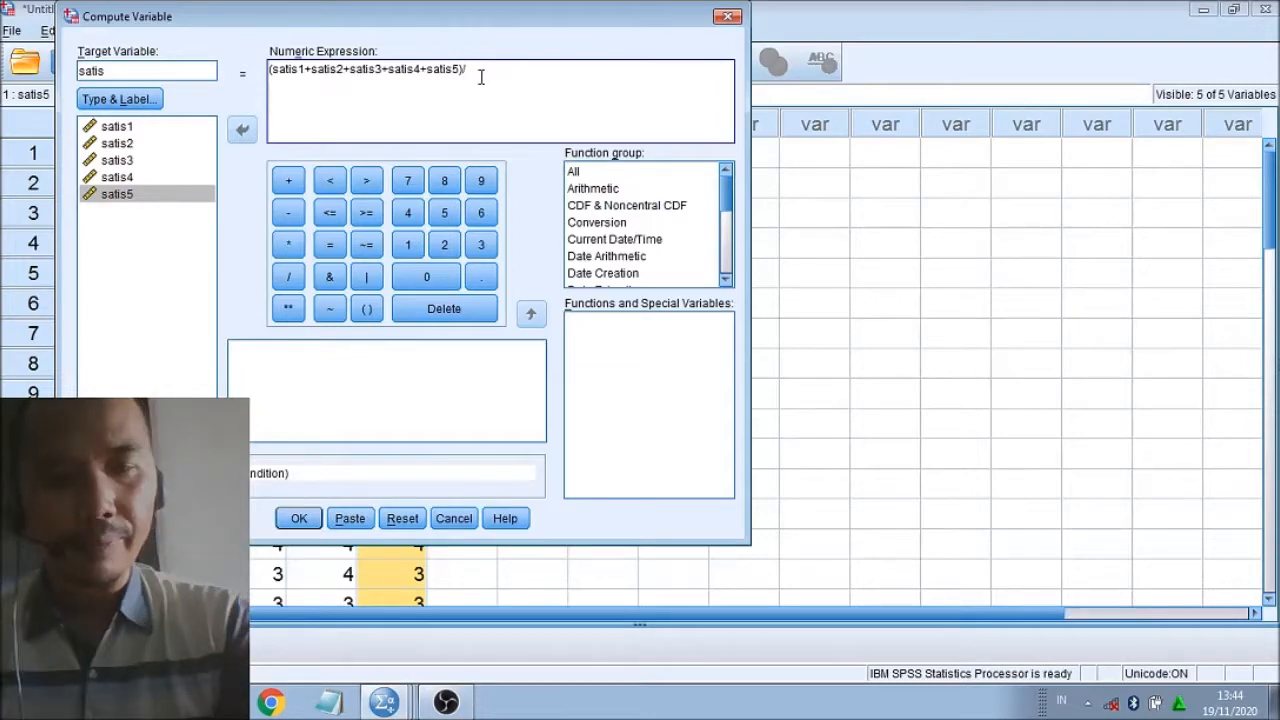
text(5)
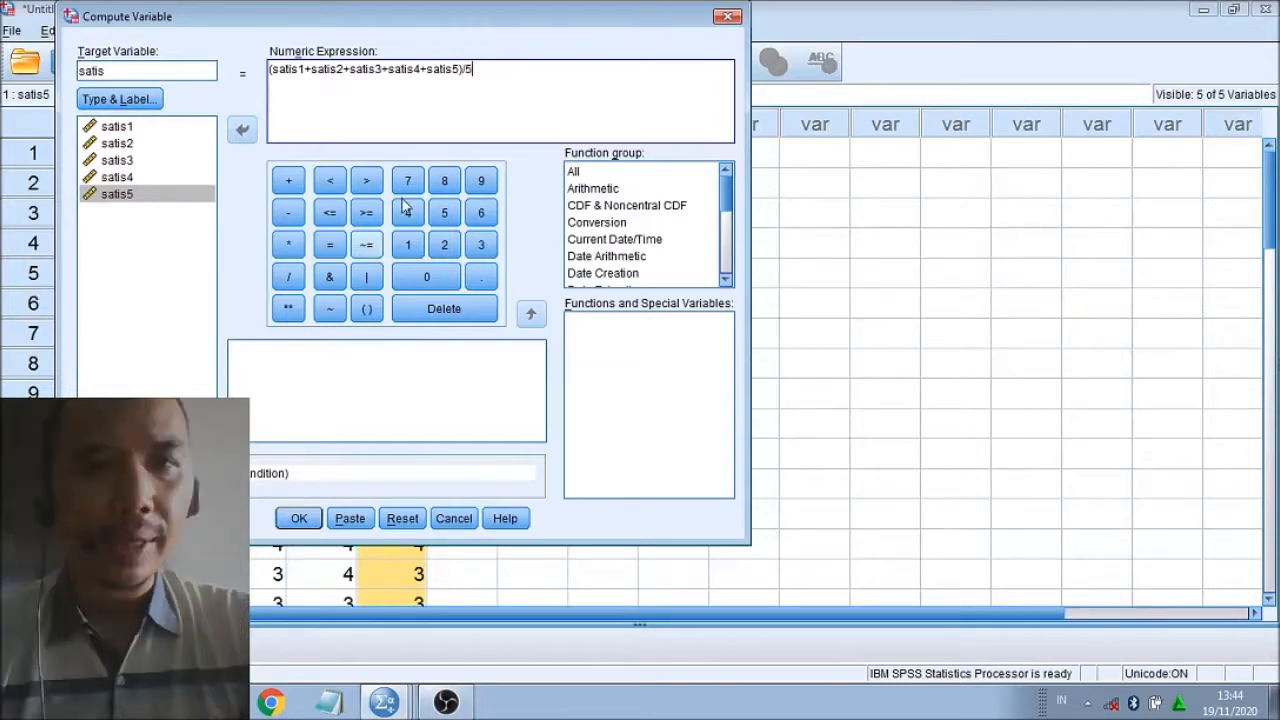
click(297, 519)
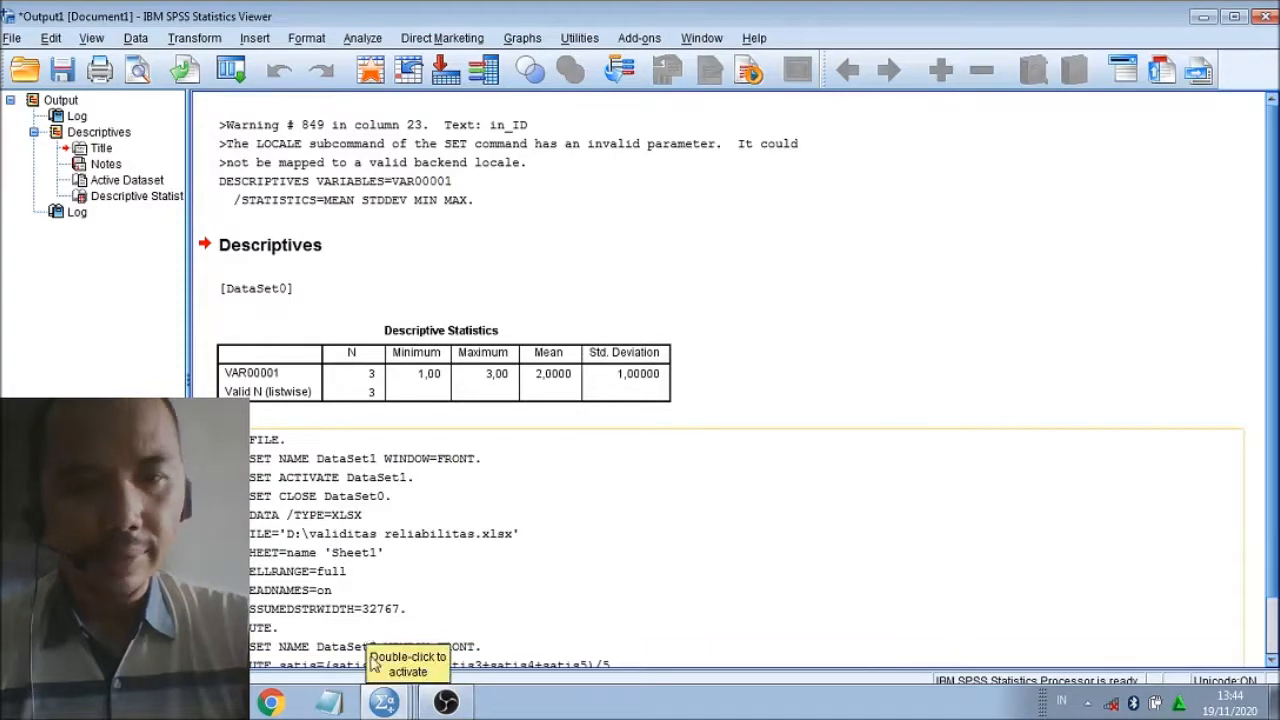
Return to the Untitled3 data window and slightly narrow the new satis column.
click(385, 702)
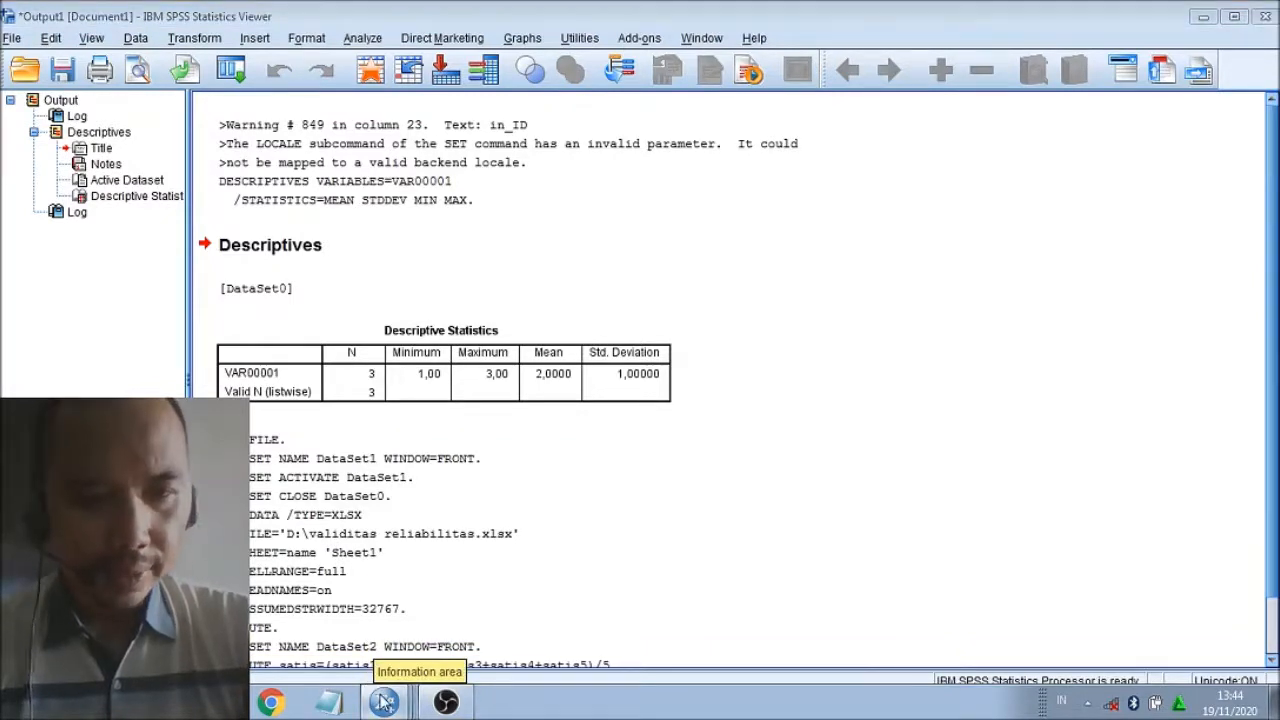
click(369, 664)
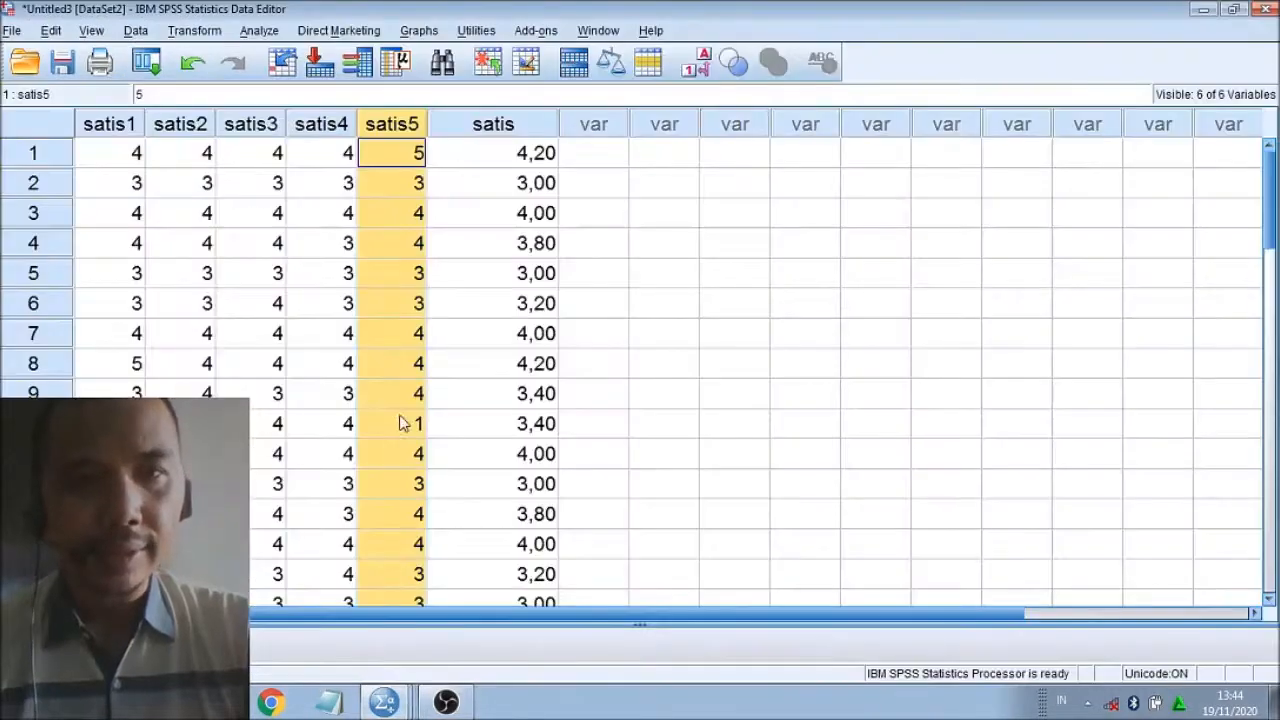
click(485, 164)
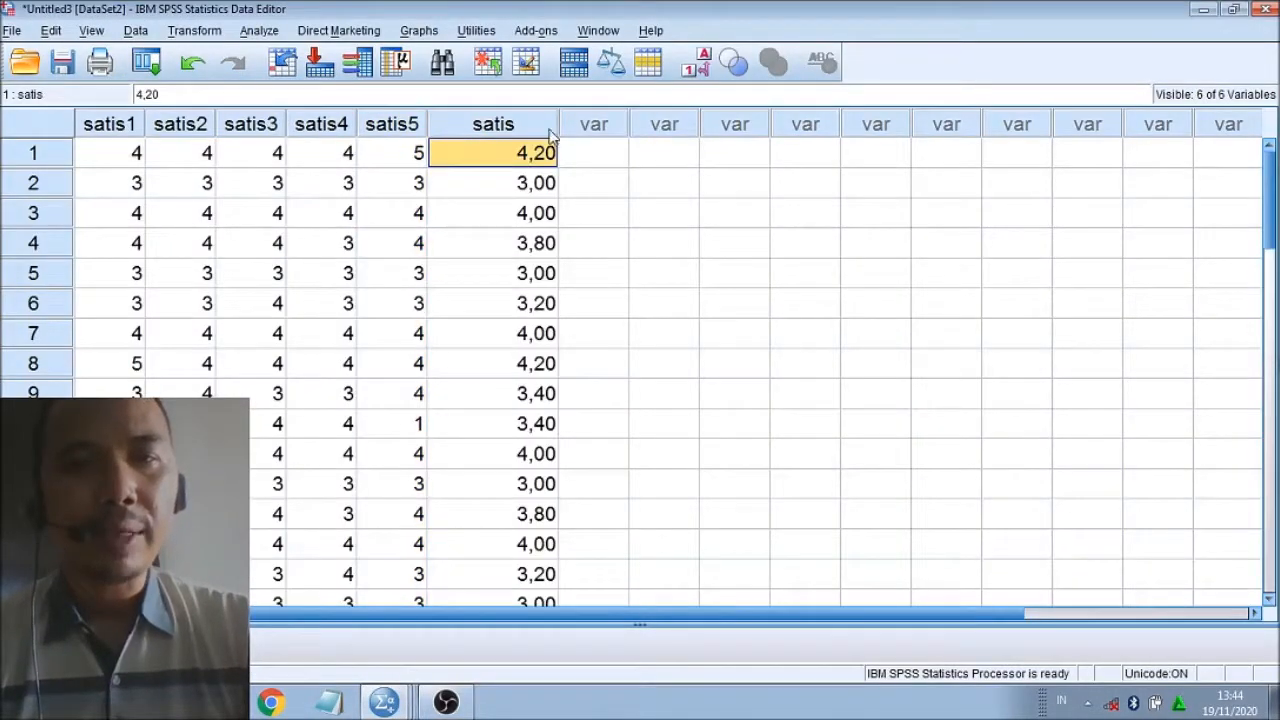
drag(558, 117, 534, 118)
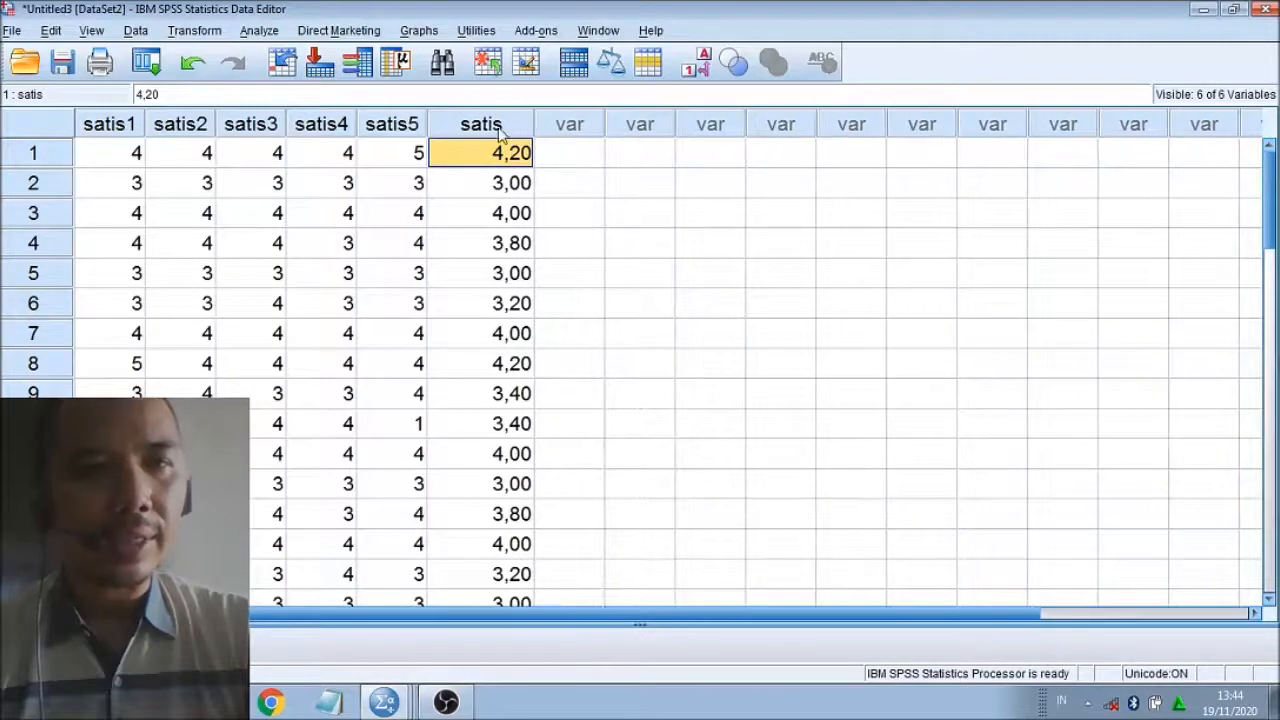
Compare the satis1 to satis5 item scores of the first three cases with their computed satis values.
click(183, 160)
click(255, 160)
click(318, 162)
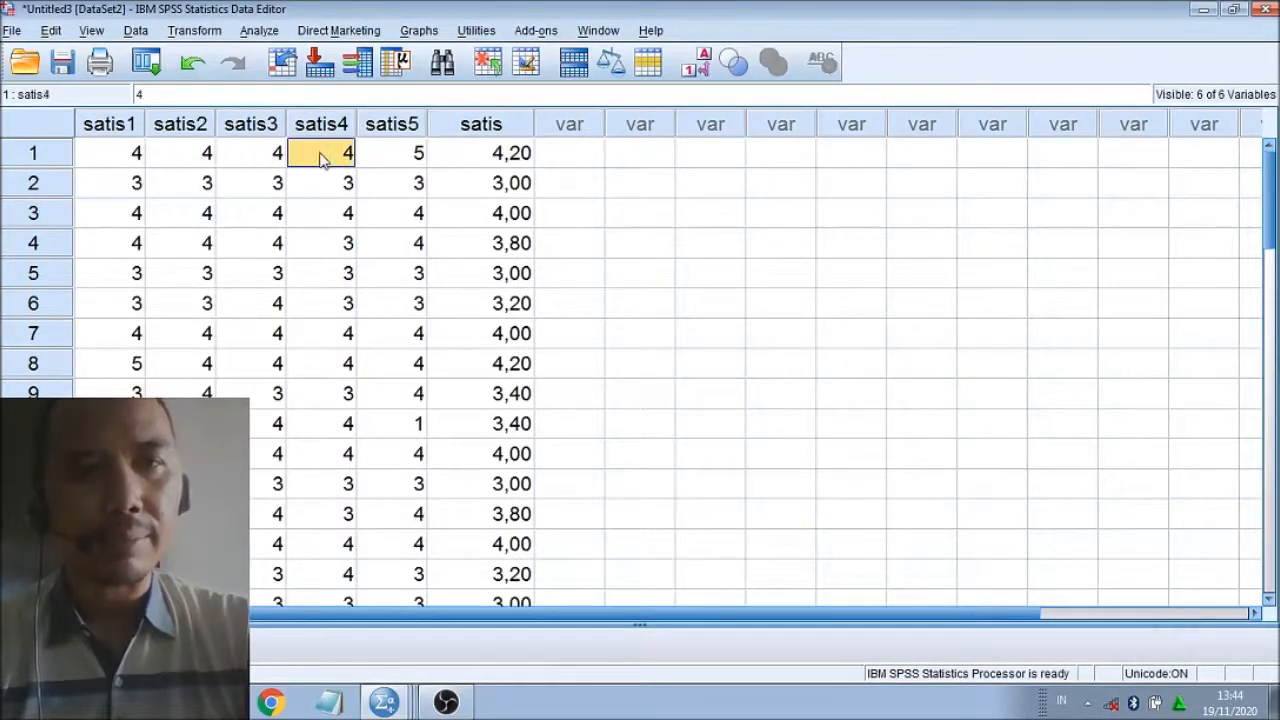
click(397, 168)
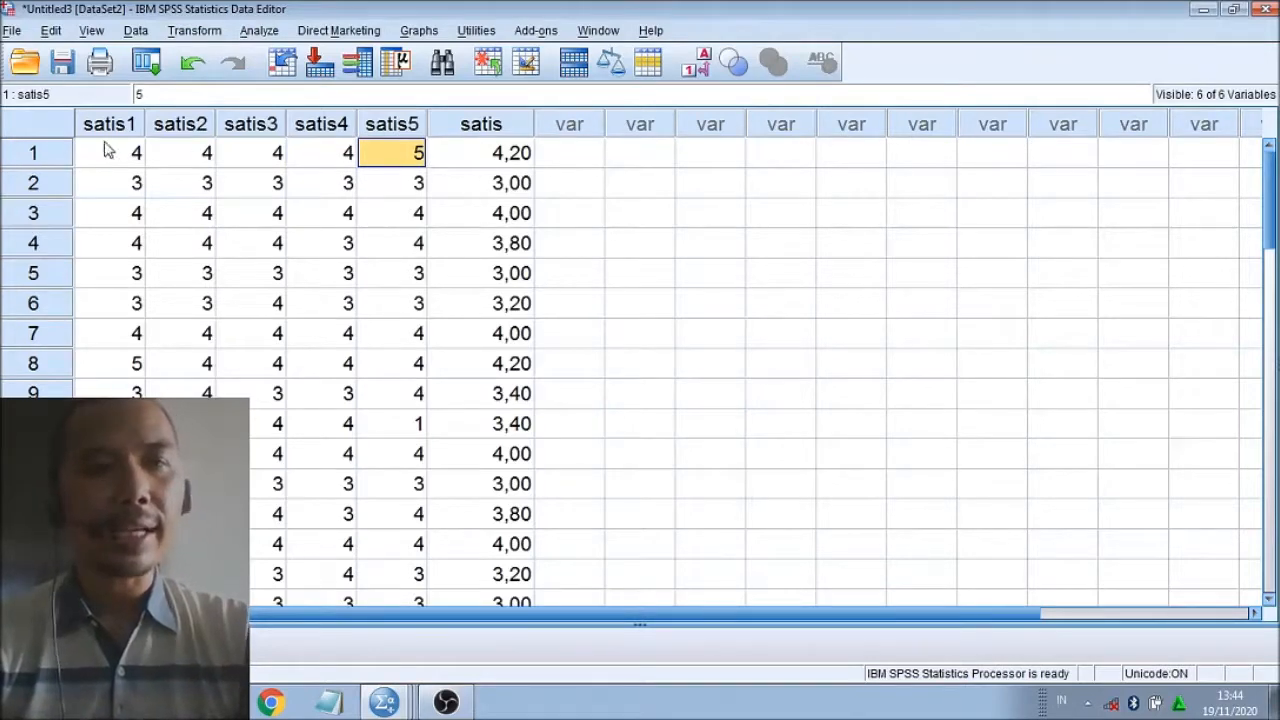
click(47, 158)
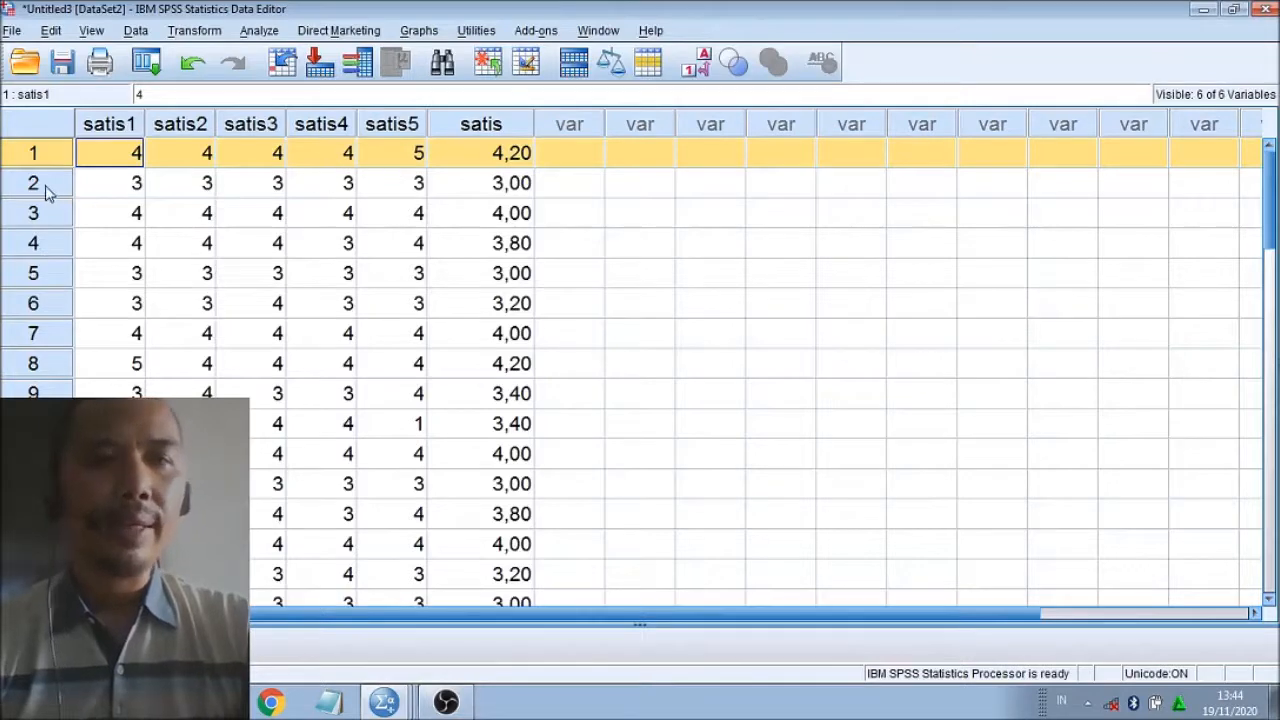
click(479, 184)
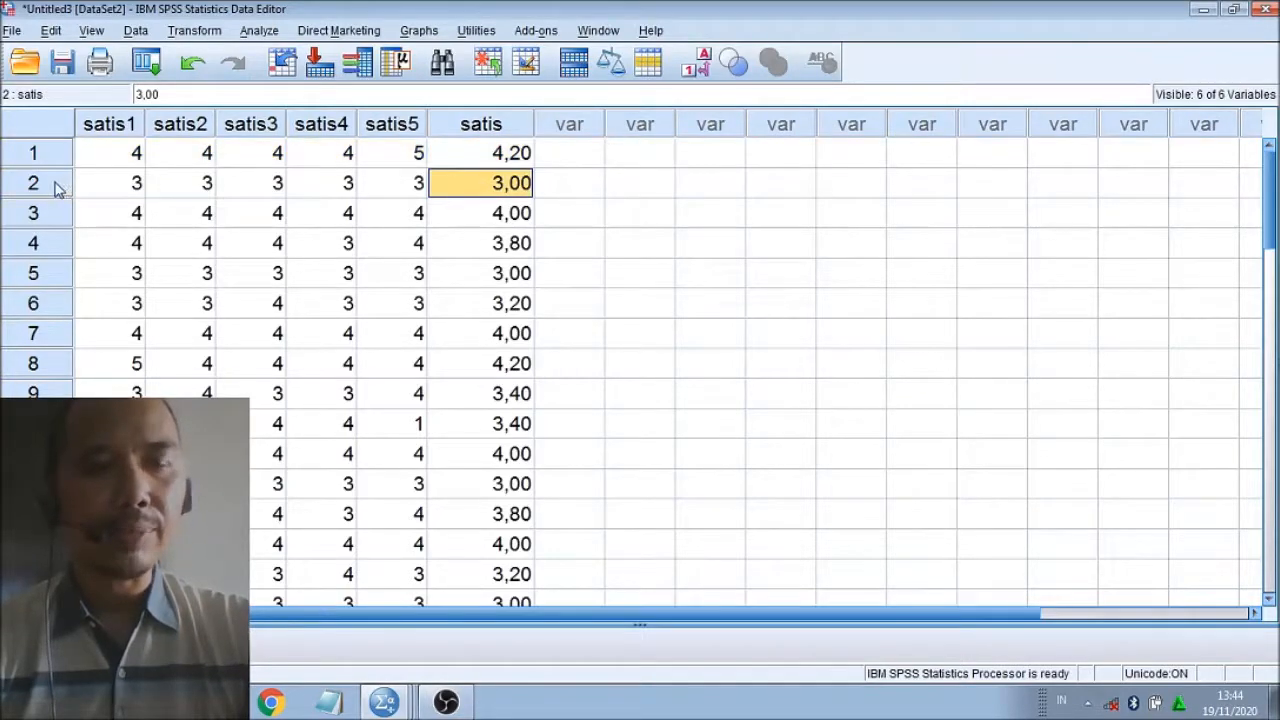
click(57, 185)
click(490, 217)
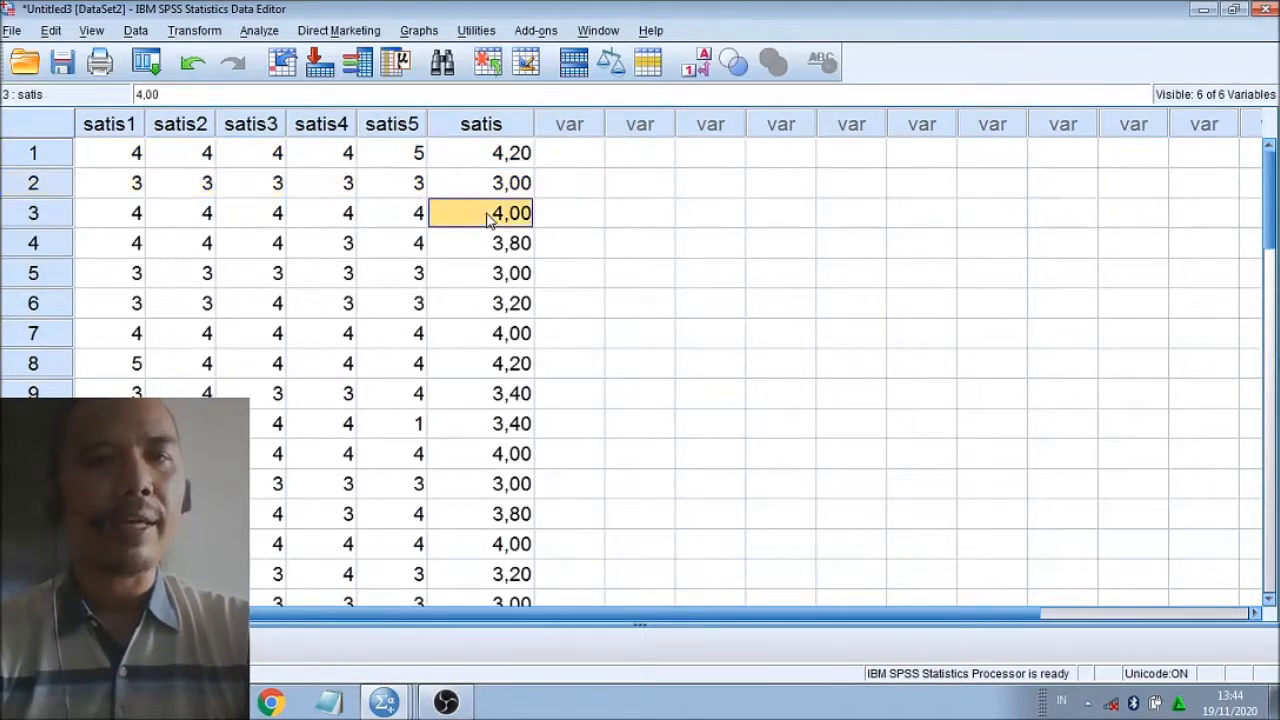
click(50, 220)
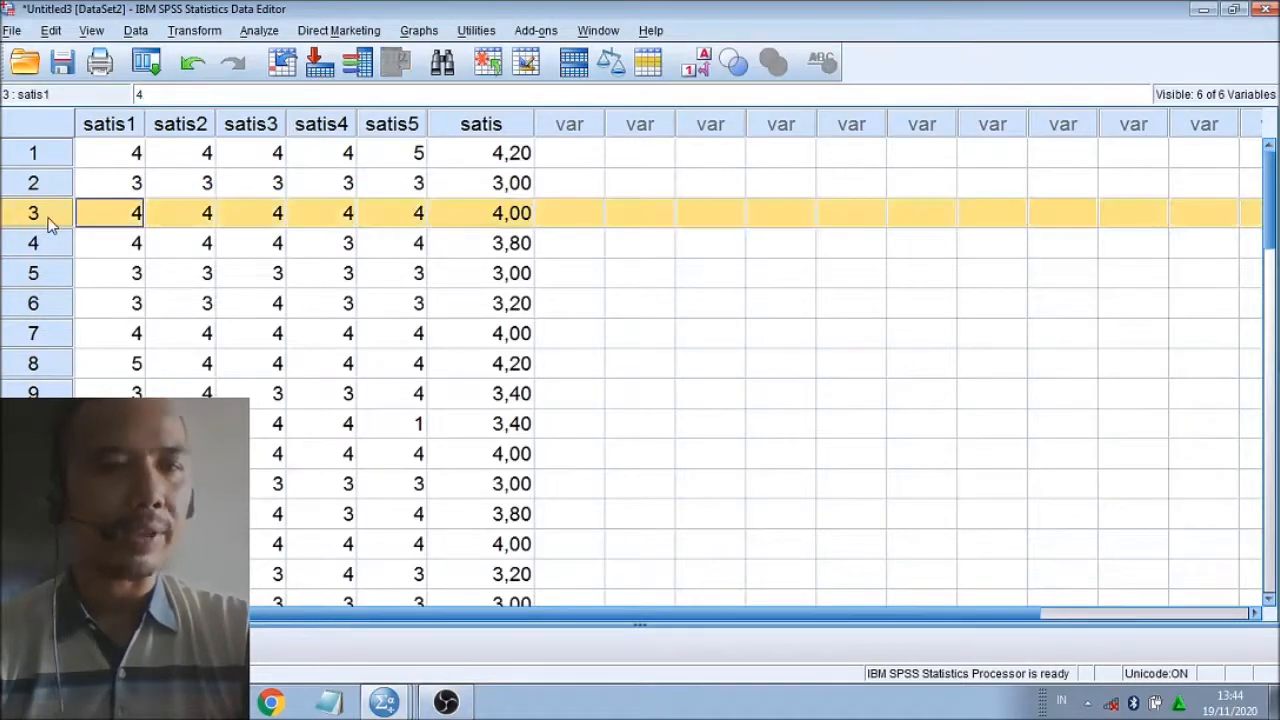
click(483, 152)
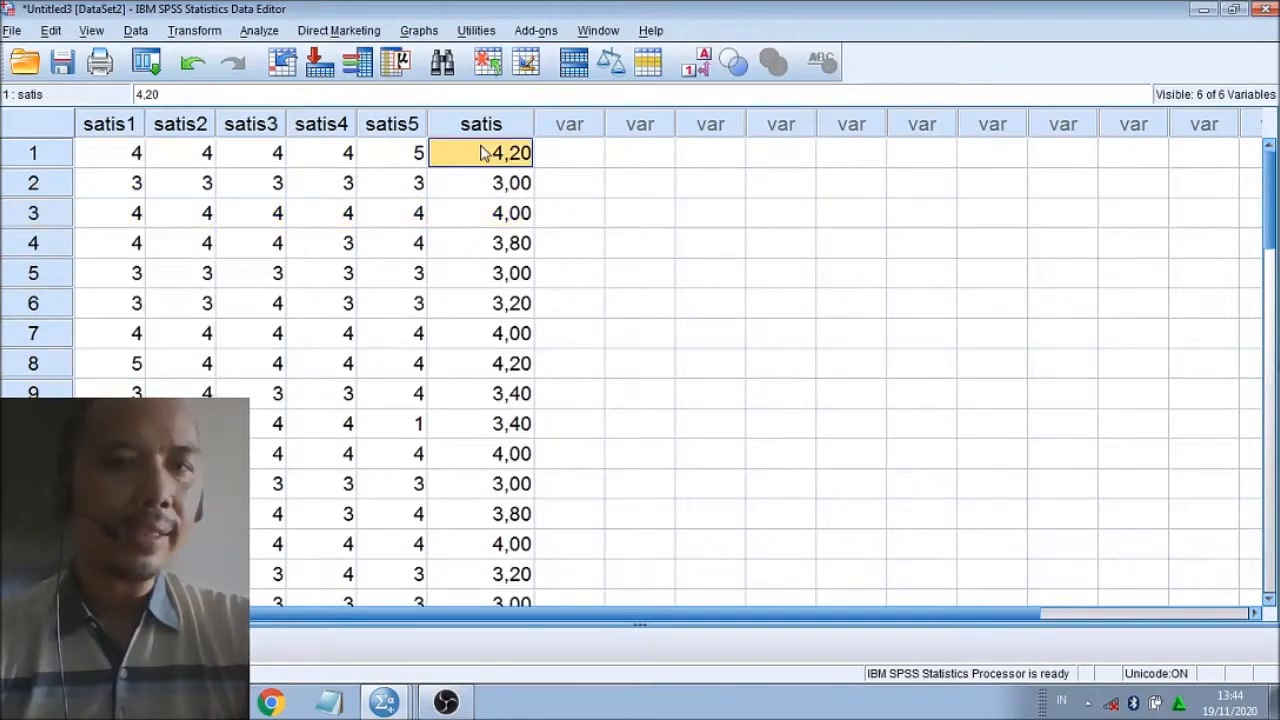
Run a two-tailed Pearson bivariate correlation on satis1 to satis5 and satis, and select the resulting Correlations table.
click(256, 30)
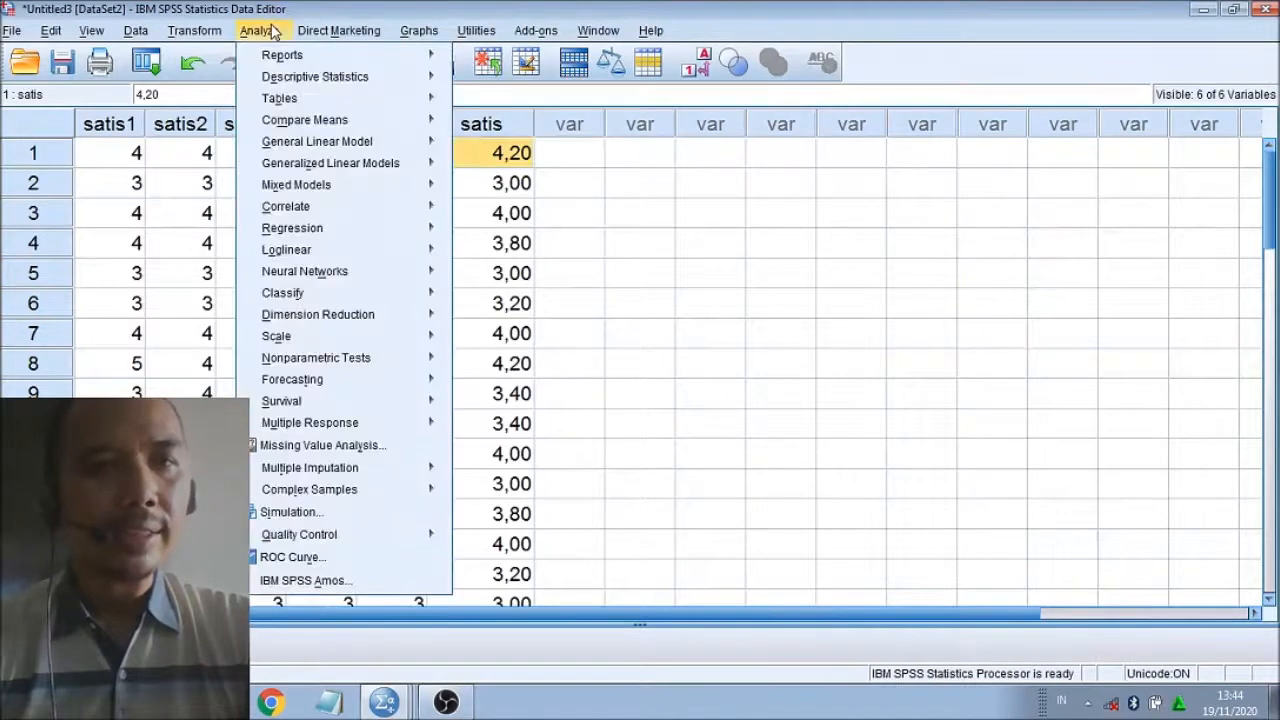
mouse_move(350, 207)
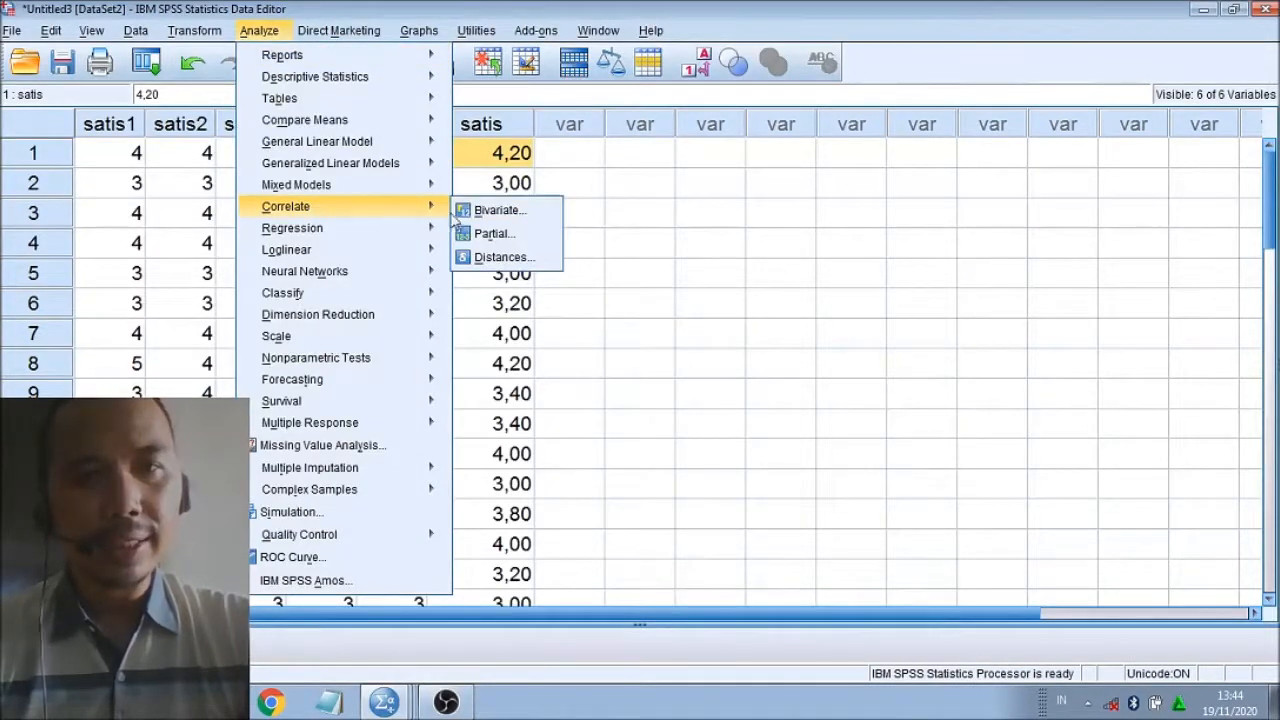
click(529, 214)
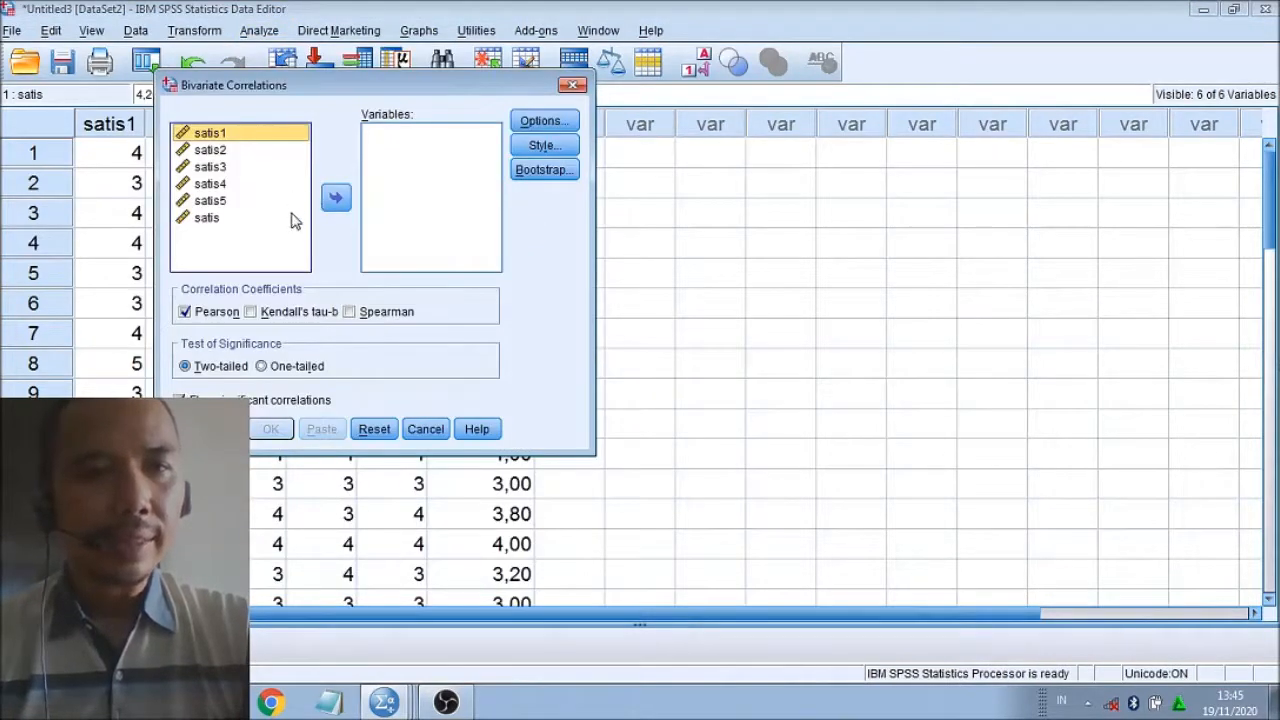
shift+click(210, 219)
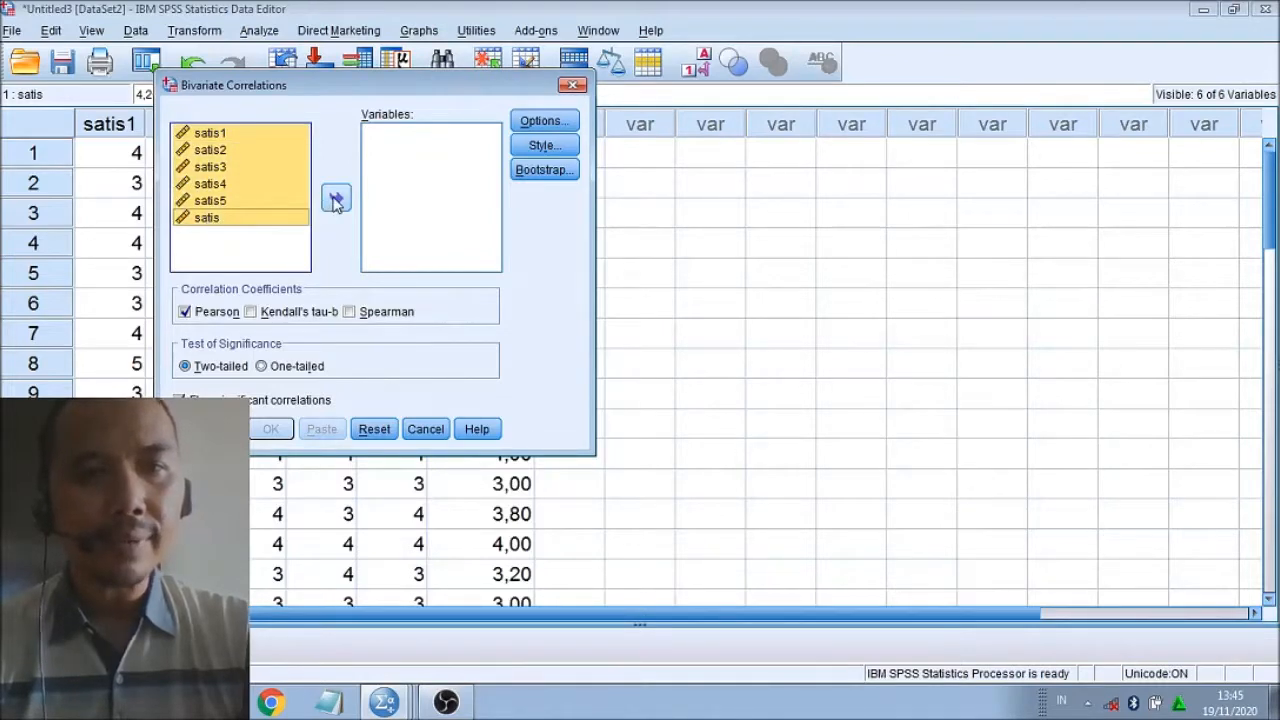
click(336, 200)
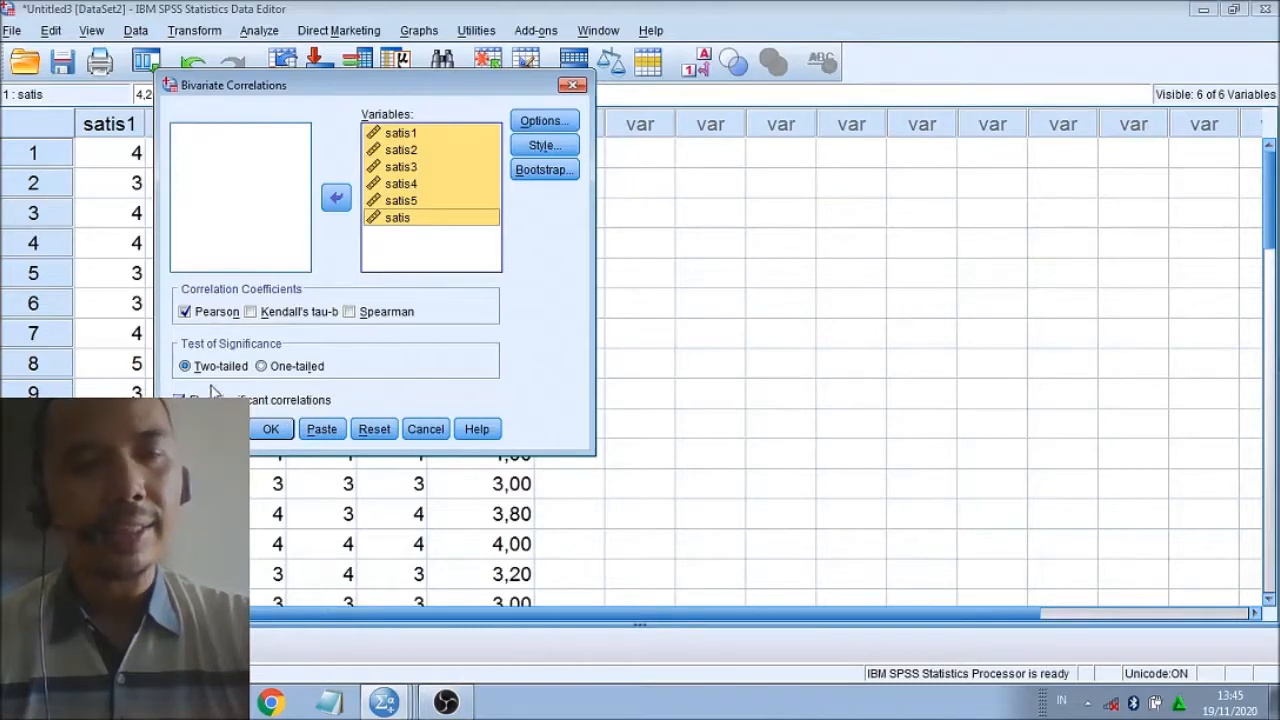
click(274, 430)
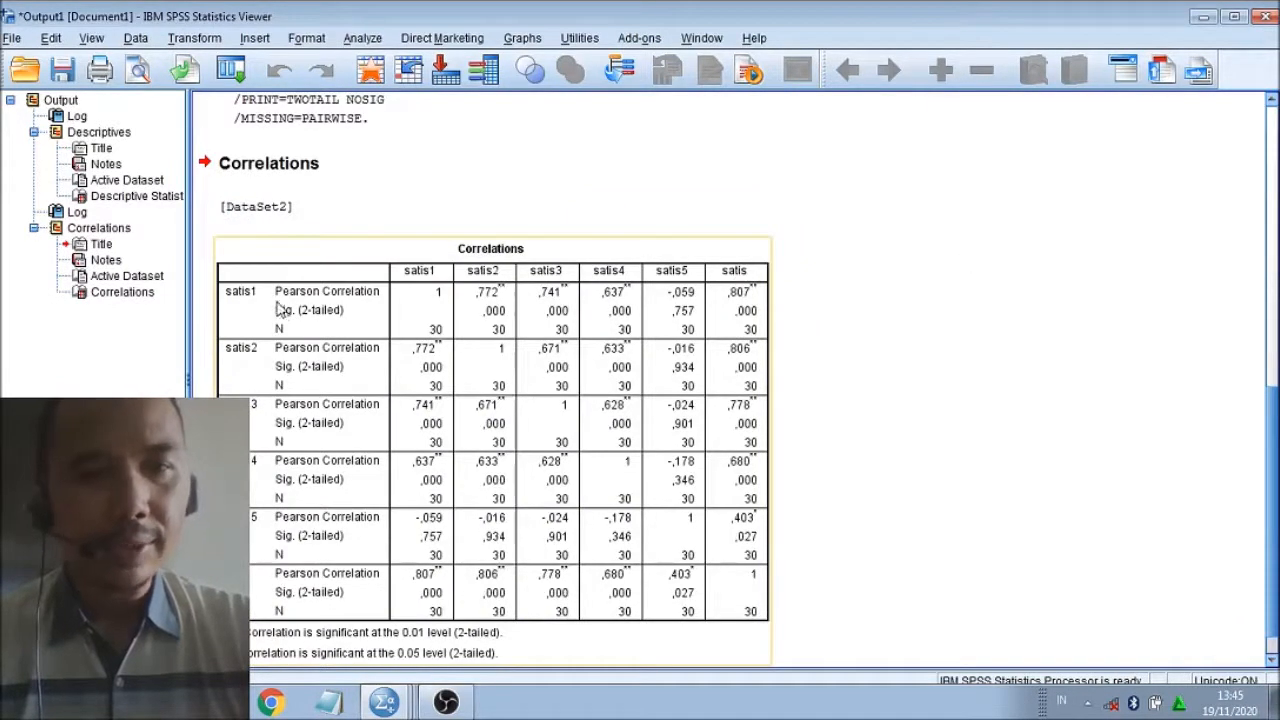
click(239, 300)
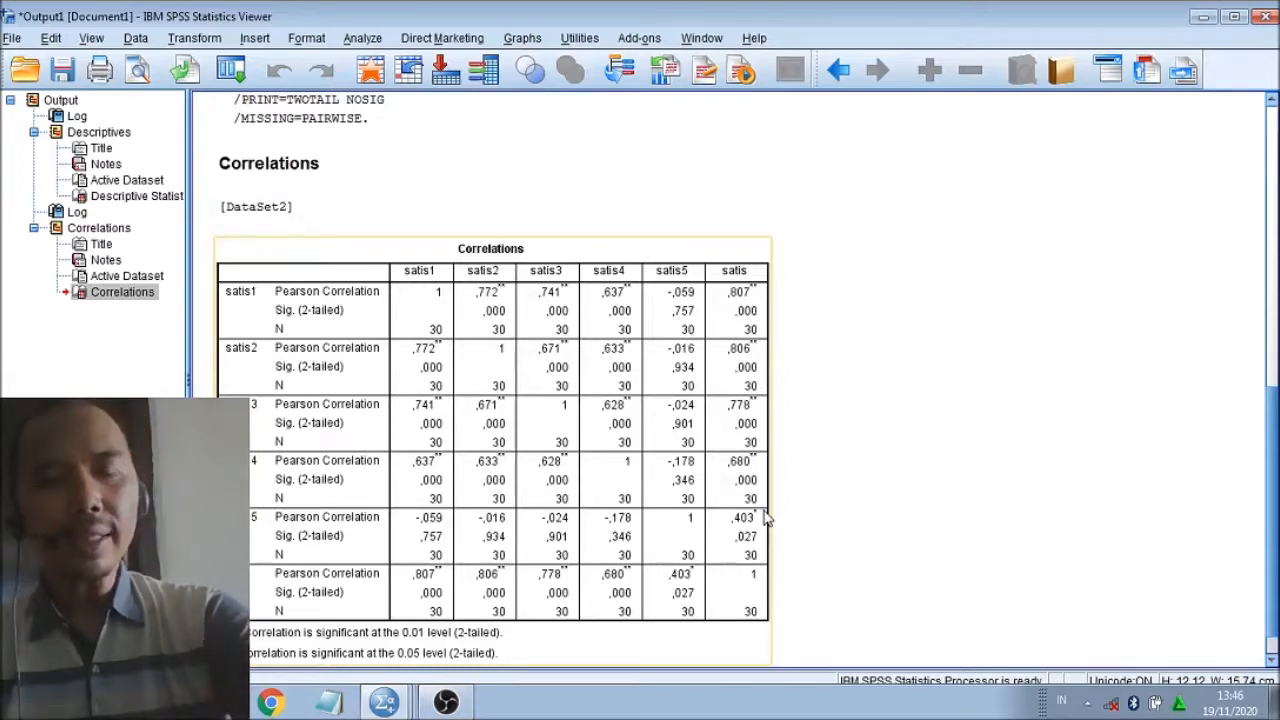
Start a Reliability Analysis from the Untitled3 data window with satis1 to satis5 as the items.
click(416, 665)
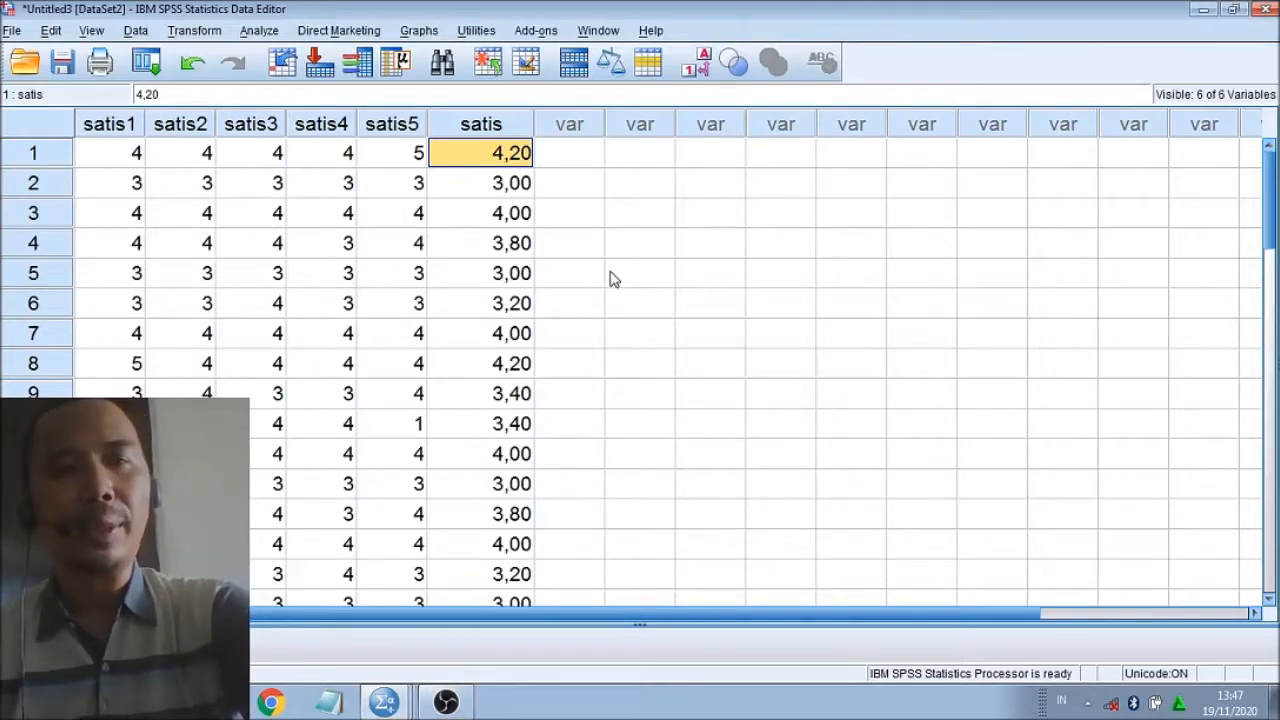
click(270, 32)
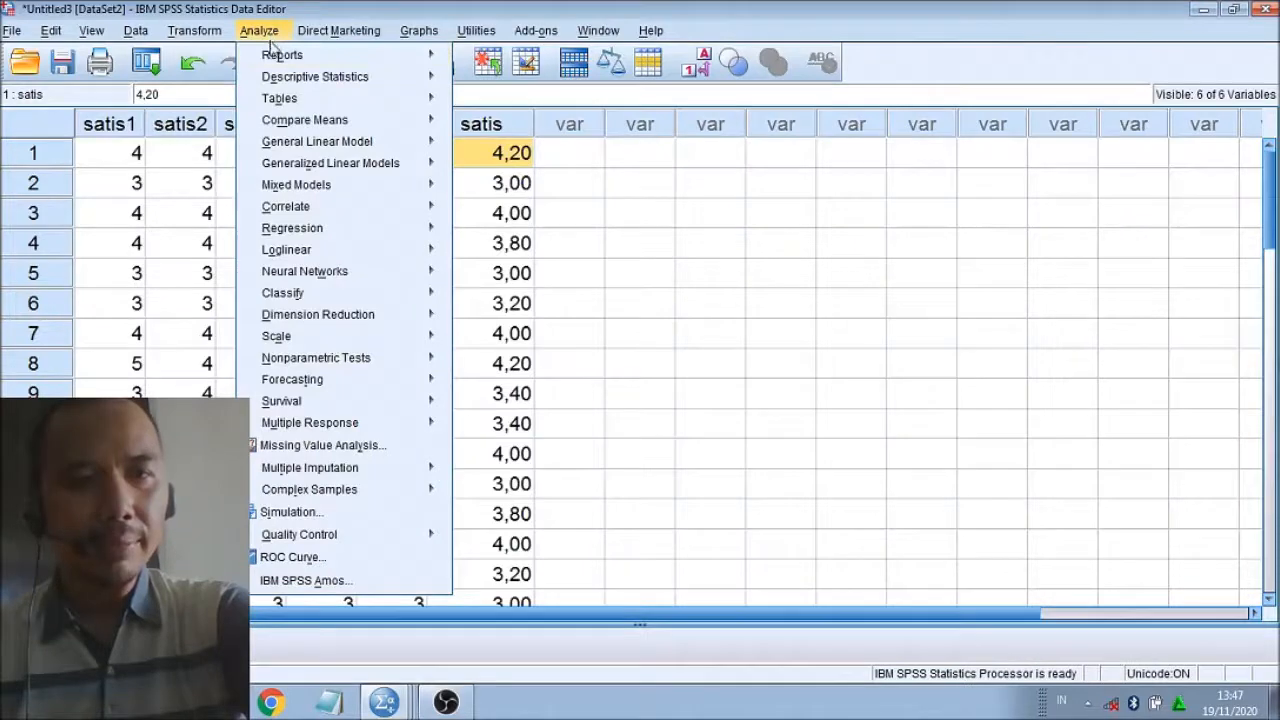
mouse_move(333, 342)
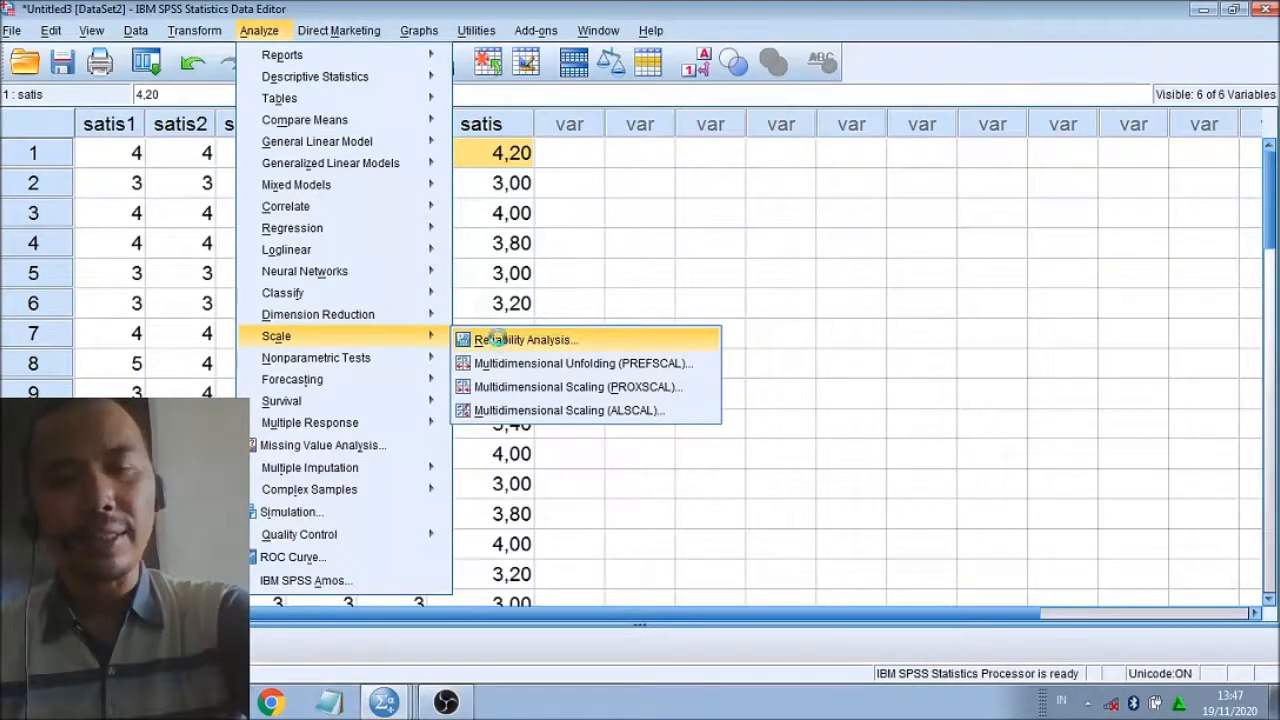
click(500, 341)
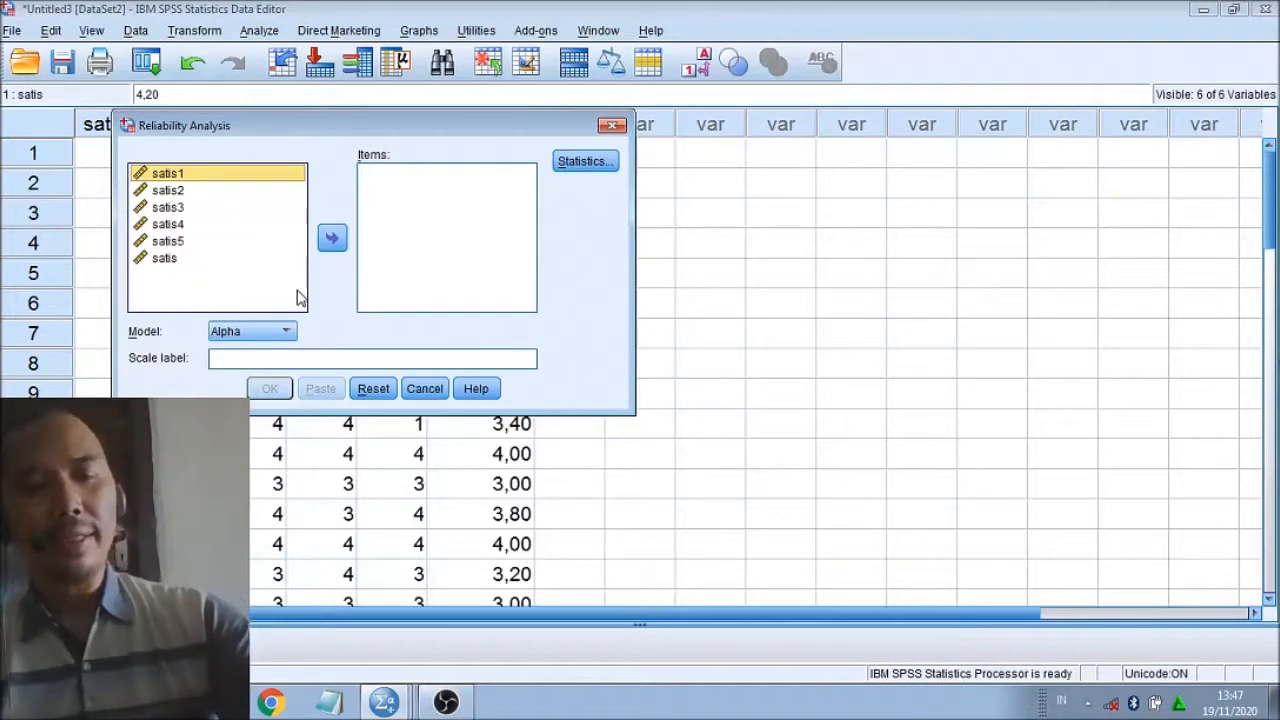
shift+click(172, 247)
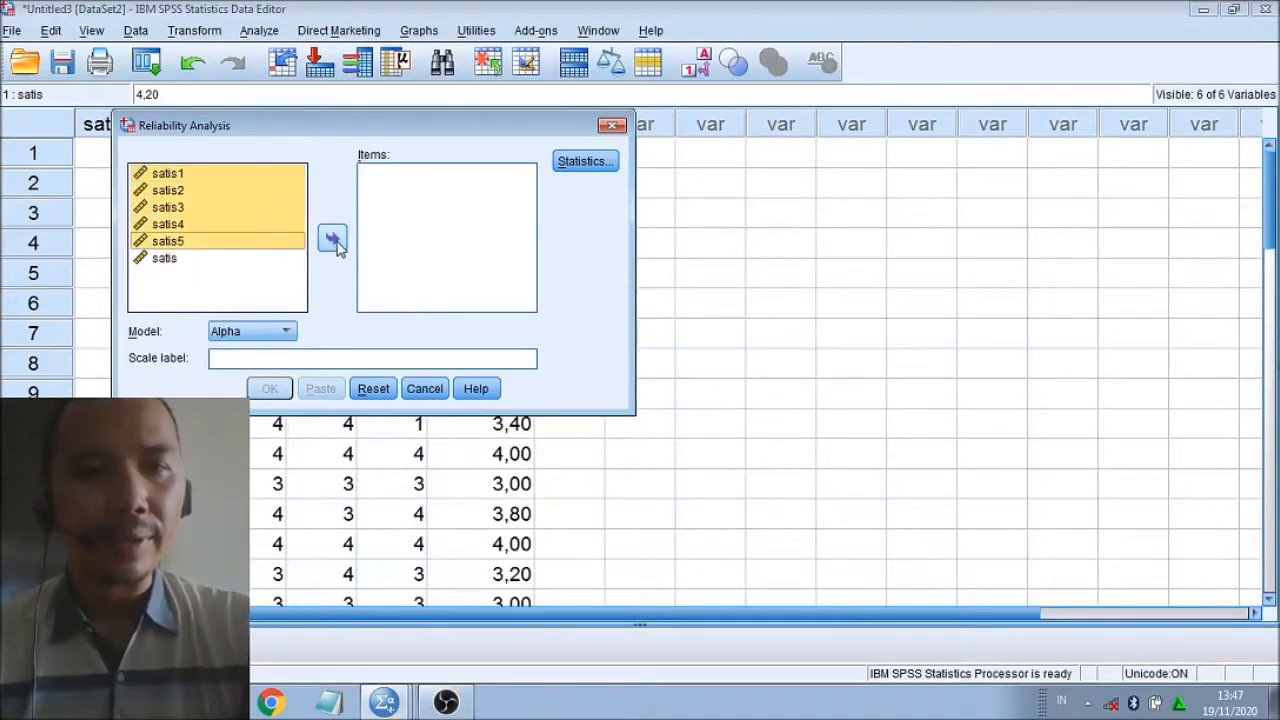
click(333, 240)
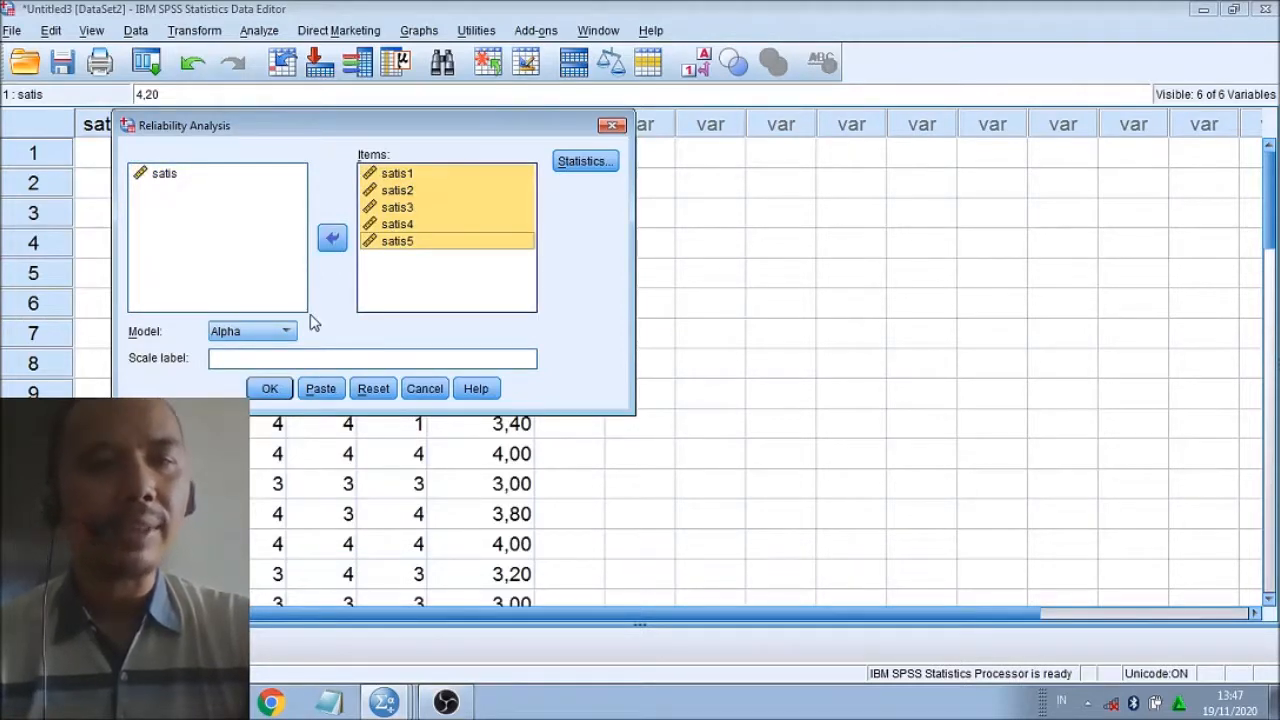
Include the scale-if-item-deleted descriptives and inter-item correlations in the statistics, and run the Reliability Analysis.
click(591, 169)
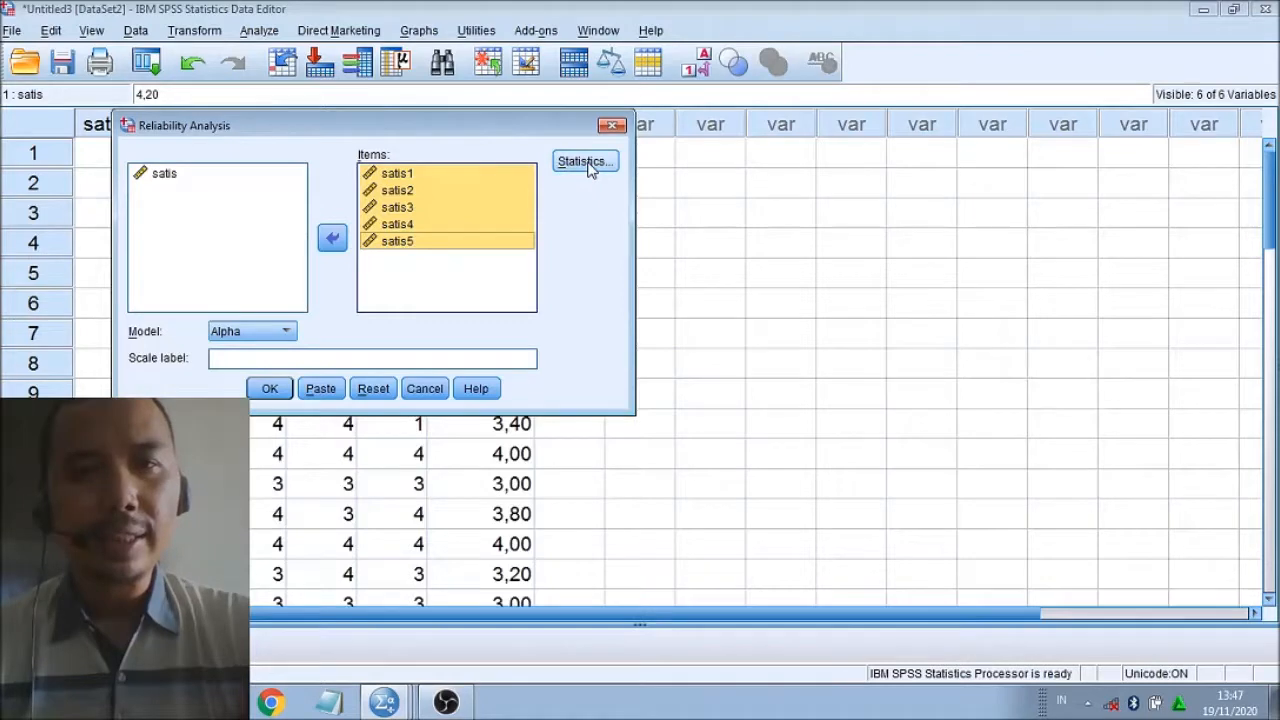
click(587, 162)
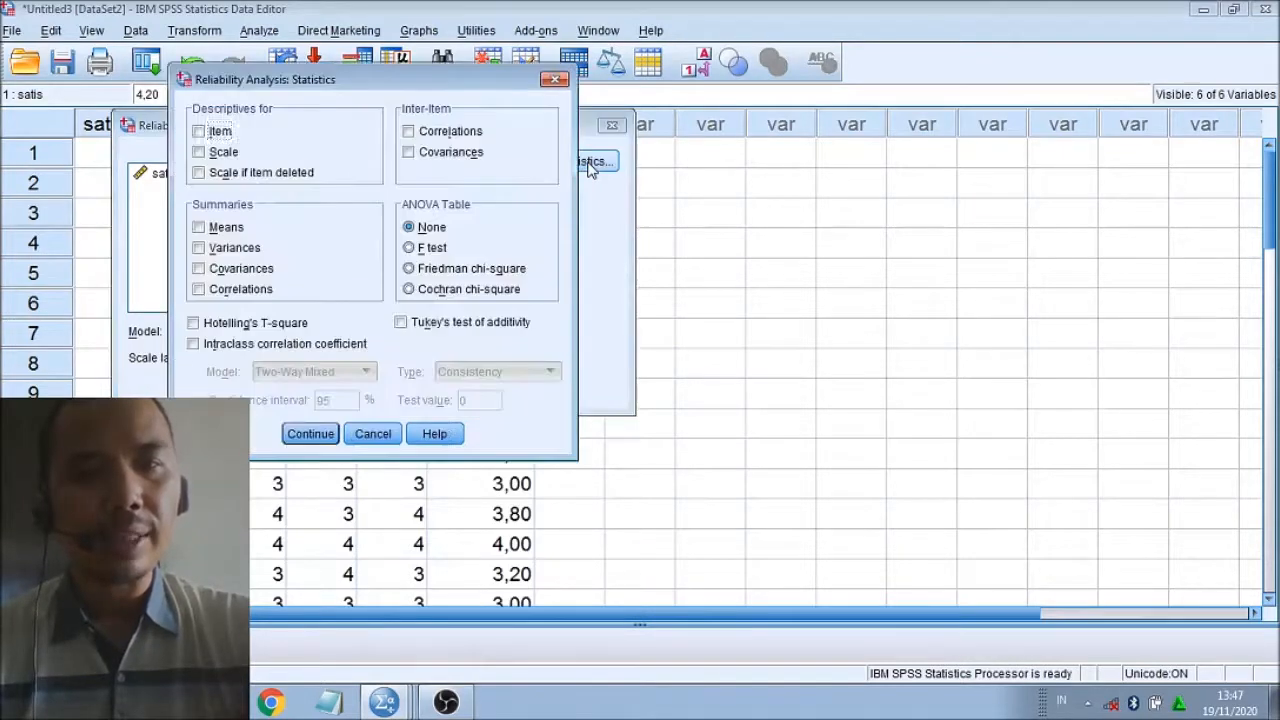
click(199, 173)
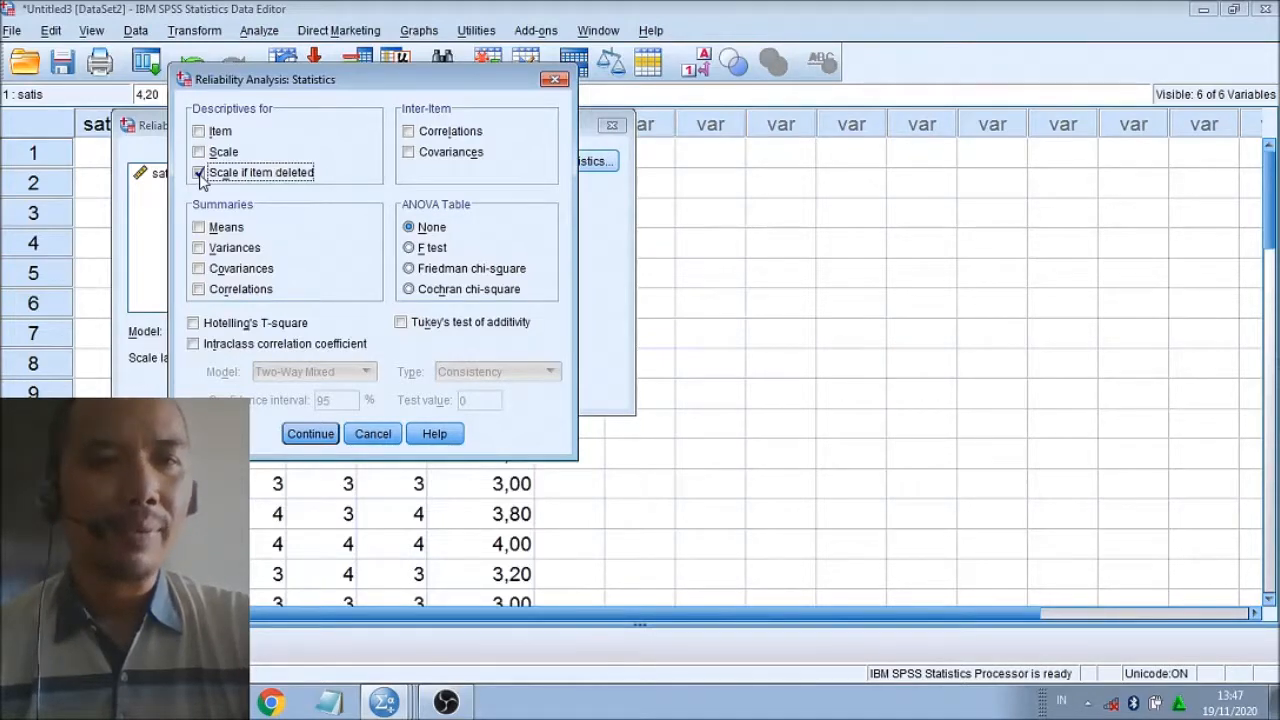
click(409, 132)
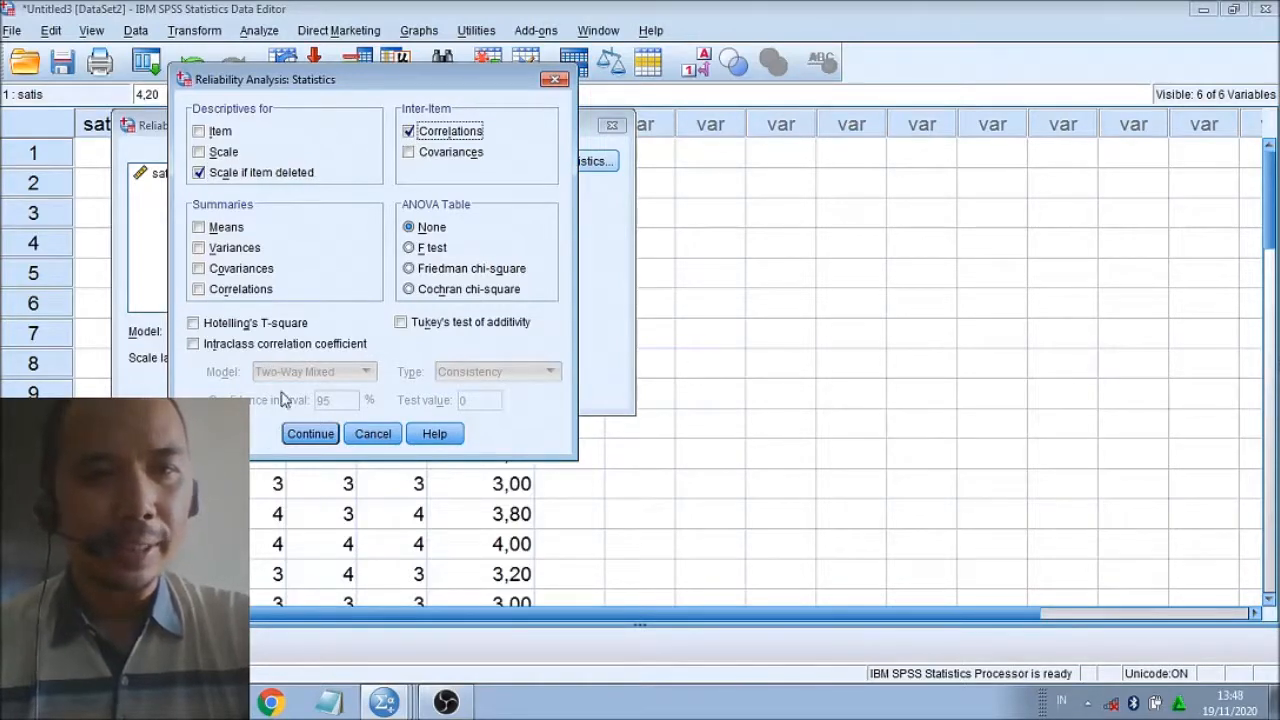
click(311, 433)
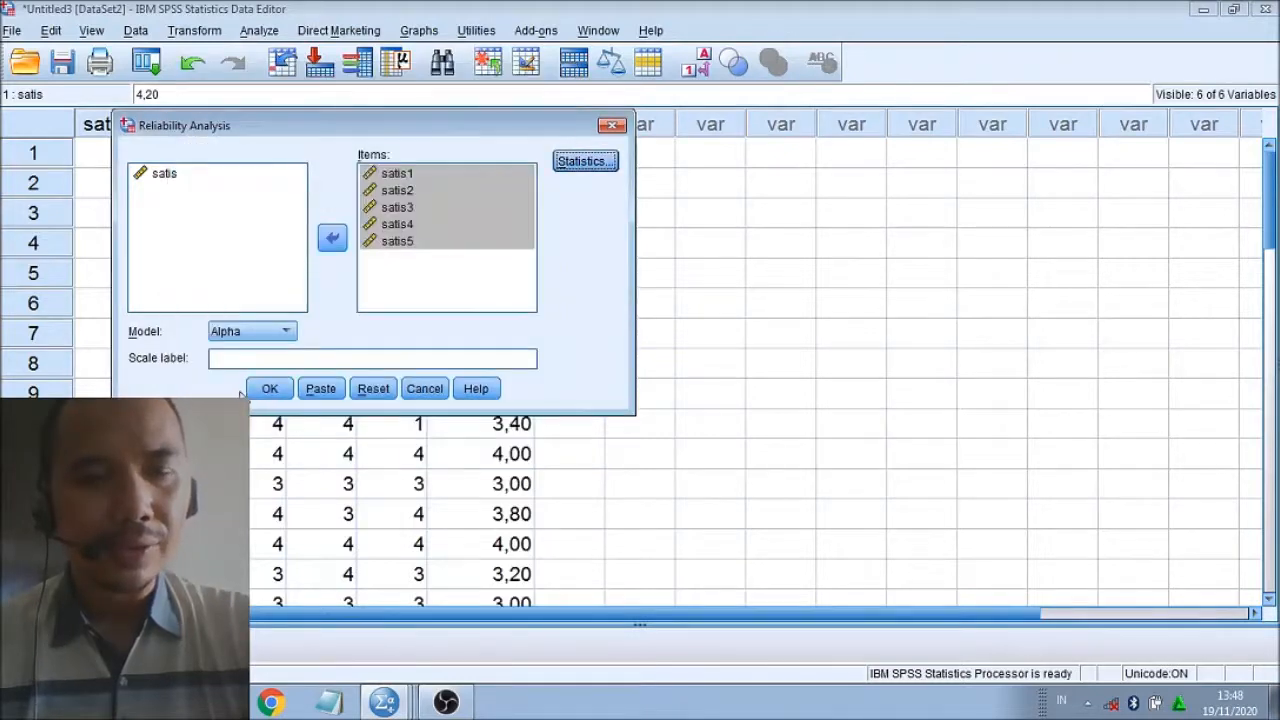
click(268, 392)
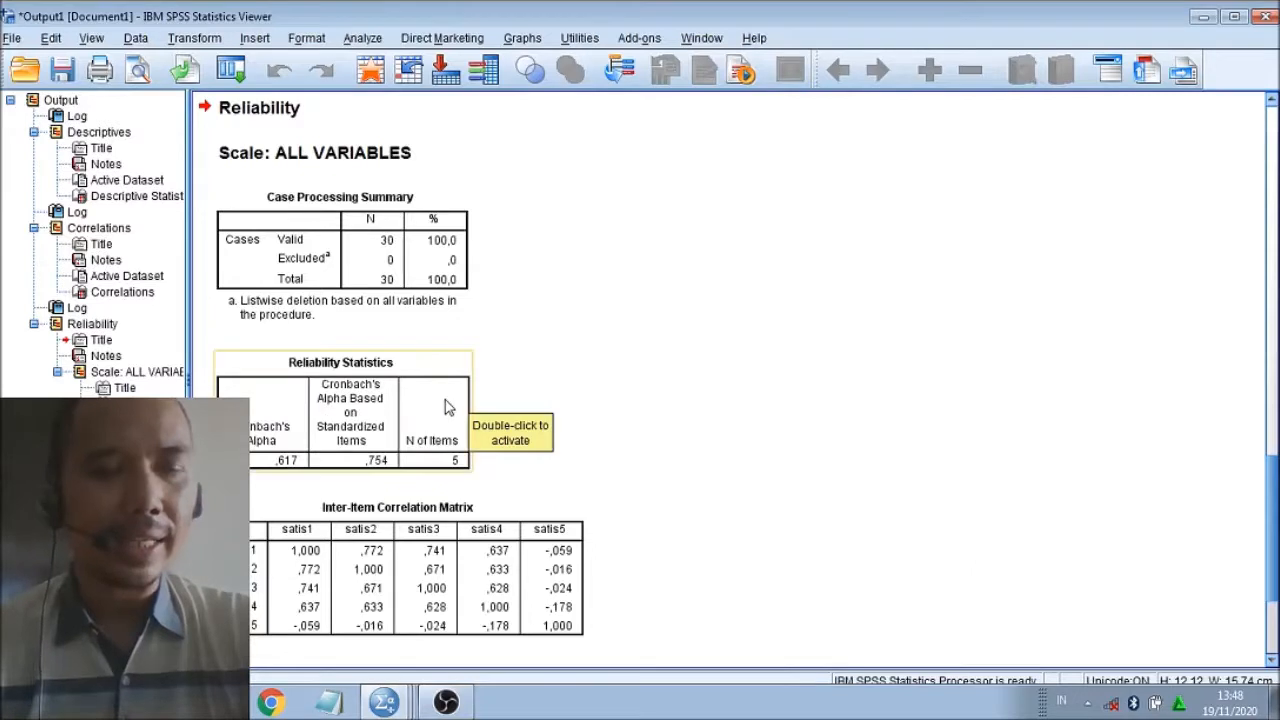
Examine Cronbach's Alpha in the Reliability Statistics table and each item's corrected correlation and alpha-if-deleted in the Item-Total Statistics table.
click(365, 398)
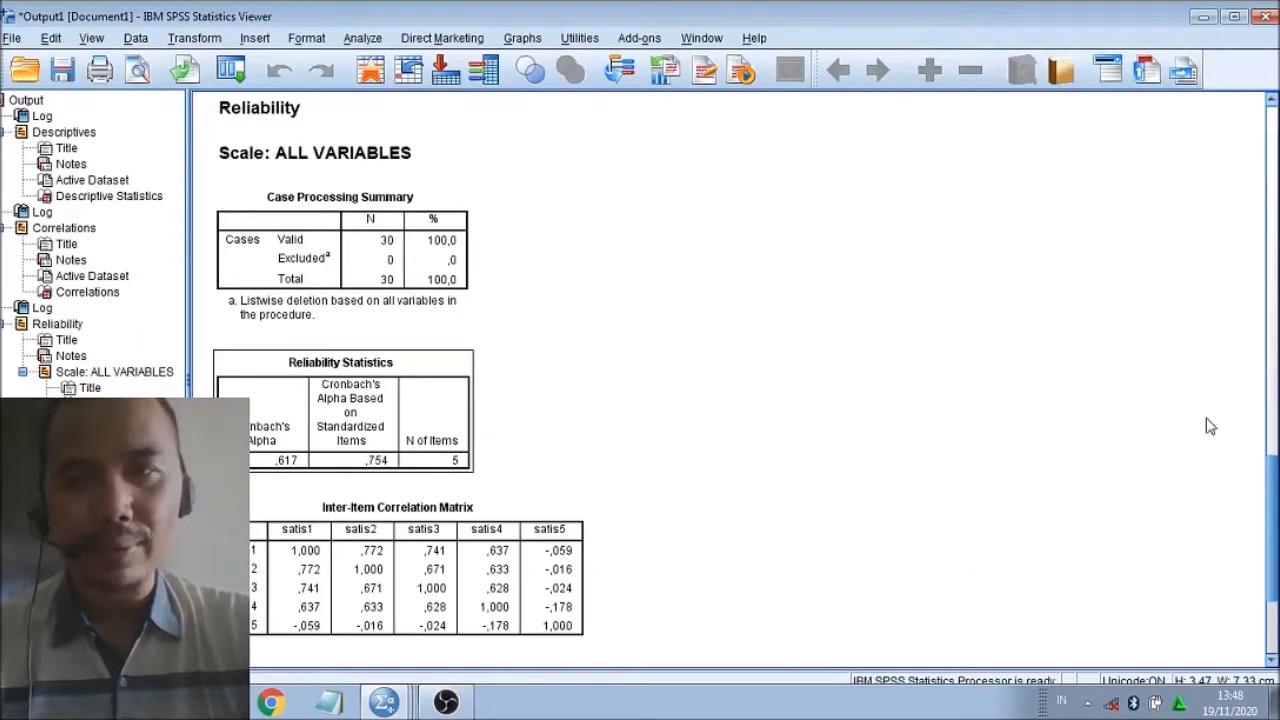
scroll(1268, 473, down, 3)
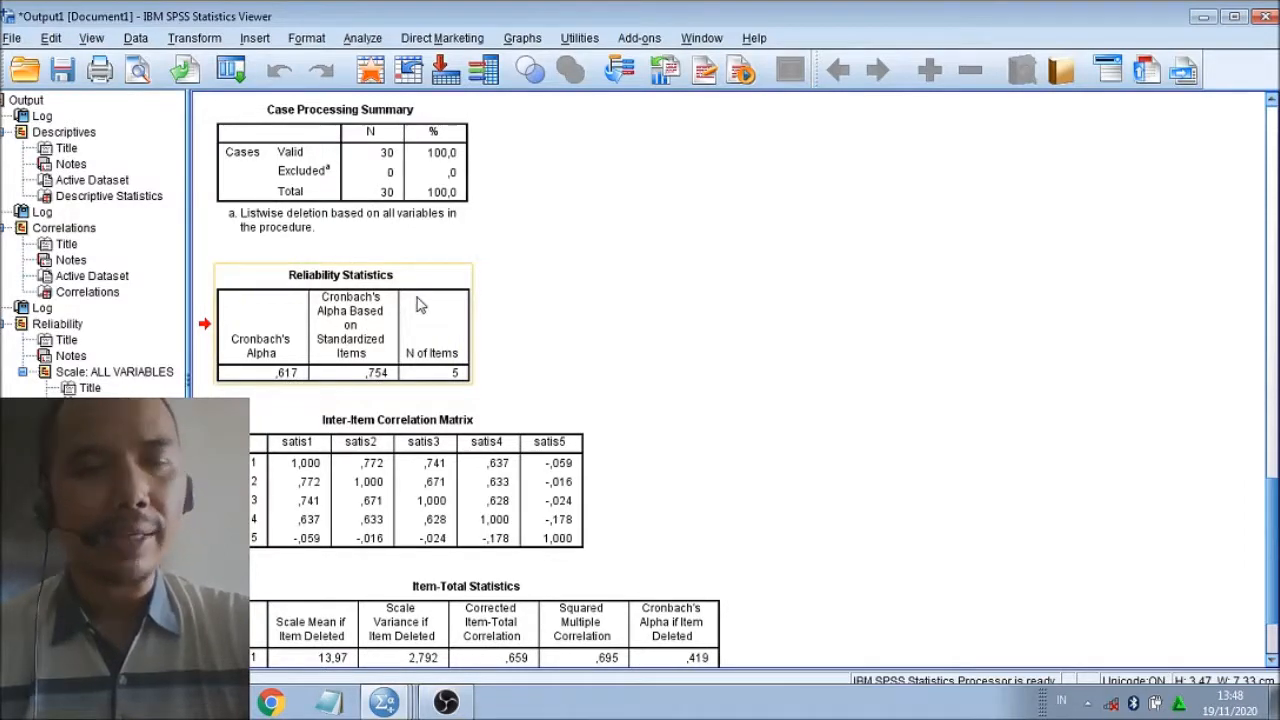
click(424, 380)
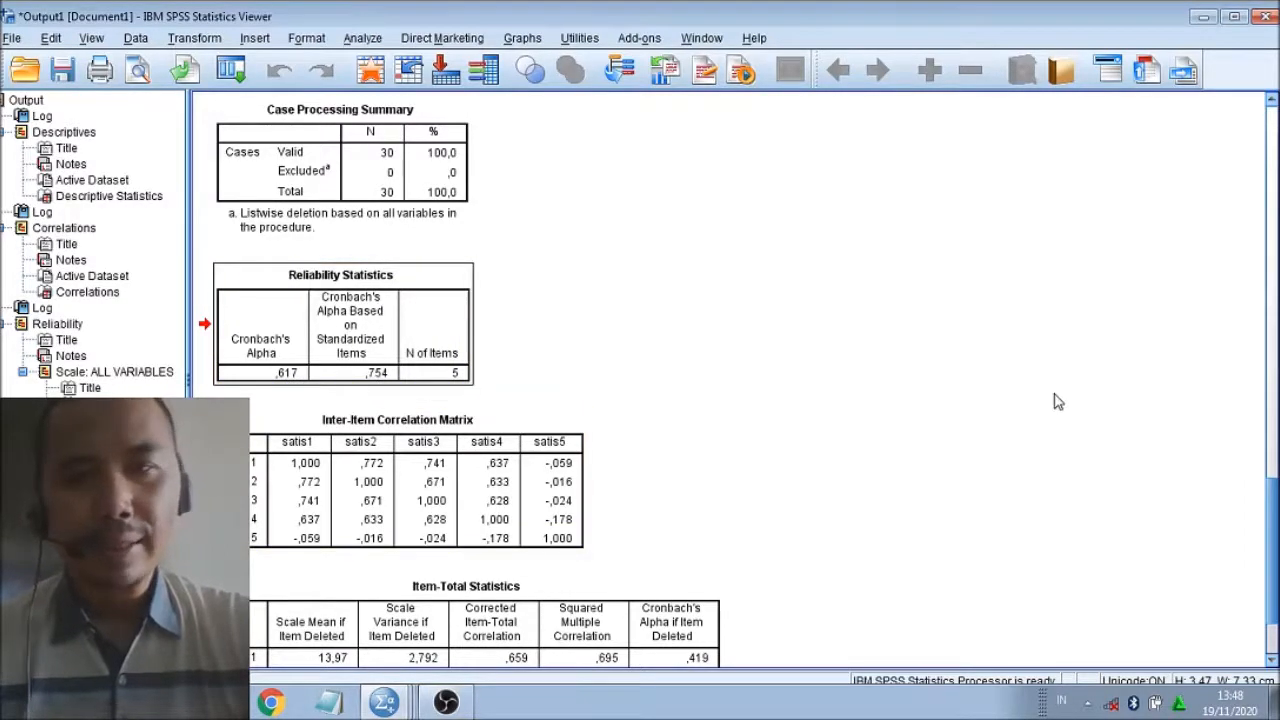
drag(1272, 525, 1272, 554)
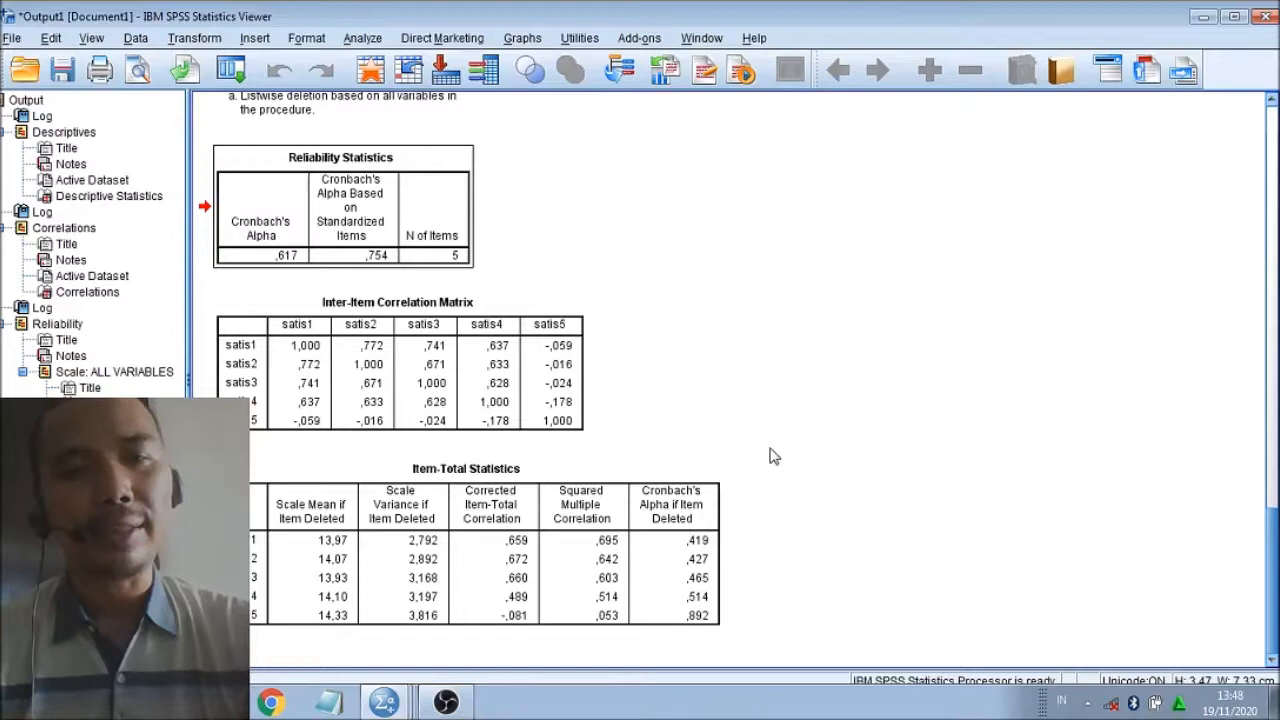
click(536, 497)
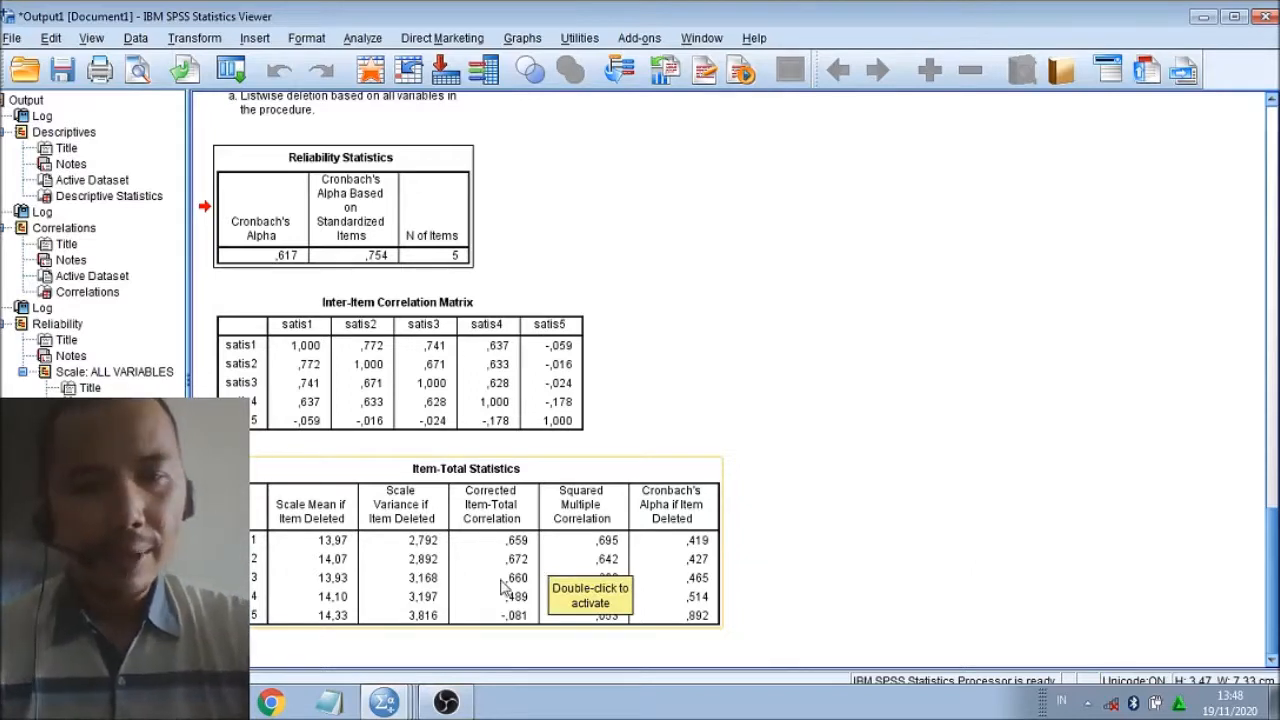
click(250, 622)
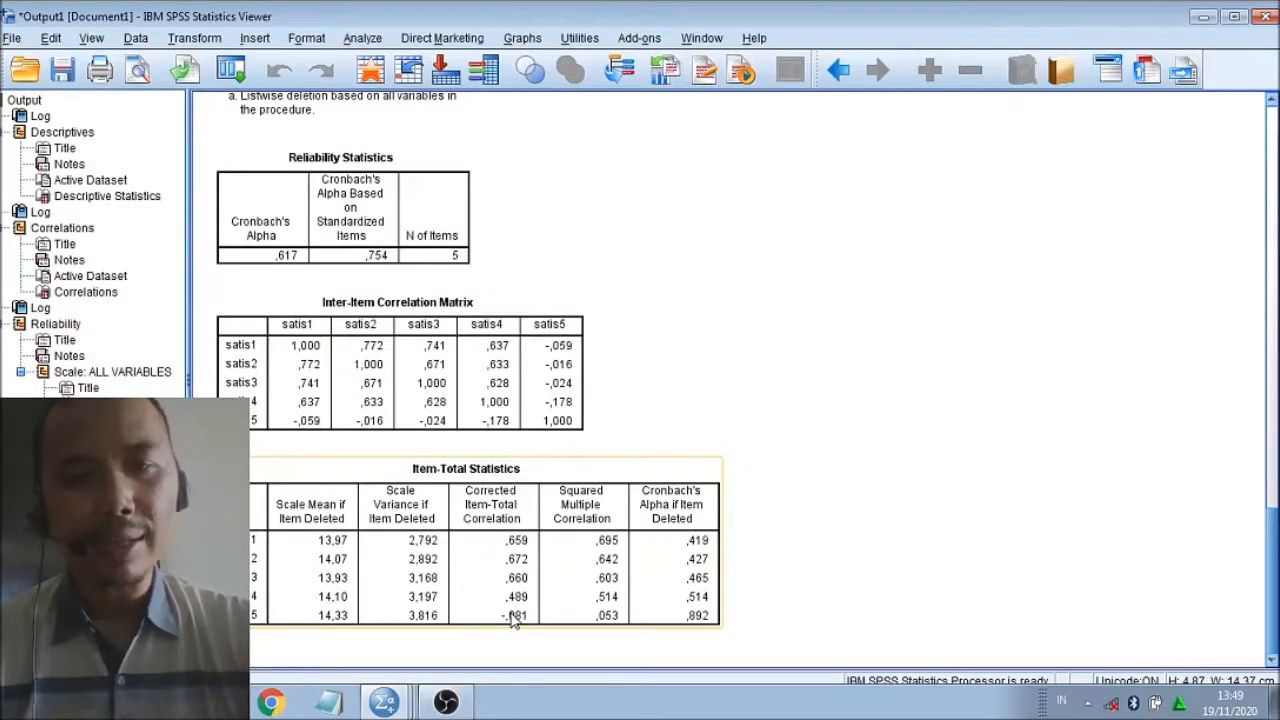
click(300, 232)
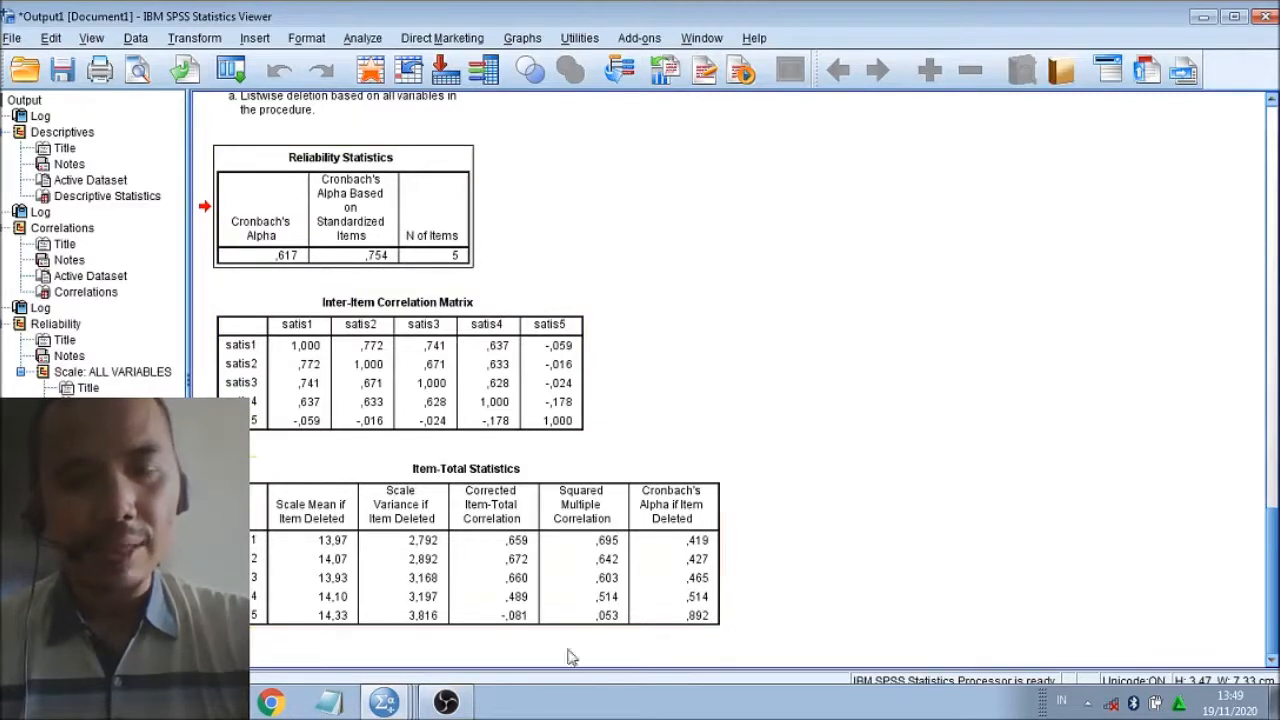
Rerun the Reliability Analysis from the data window without satis5, and review the new Reliability Statistics and Item-Total Statistics tables.
click(394, 708)
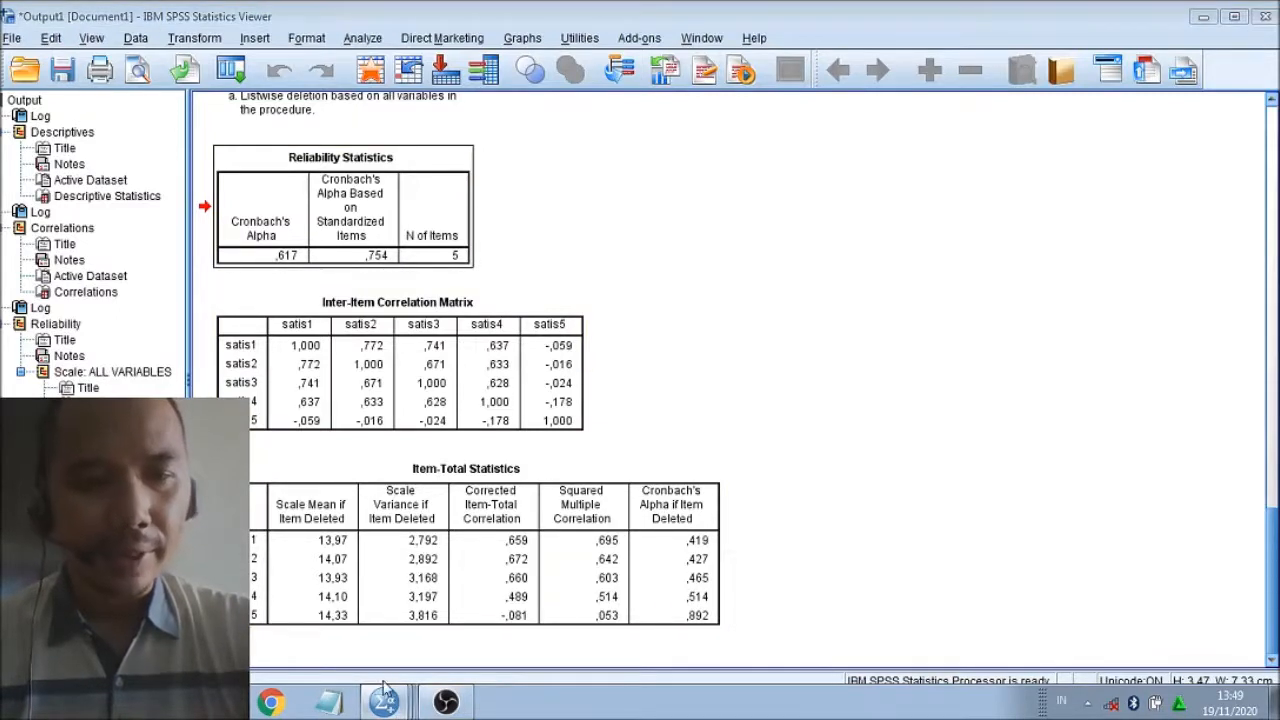
click(383, 668)
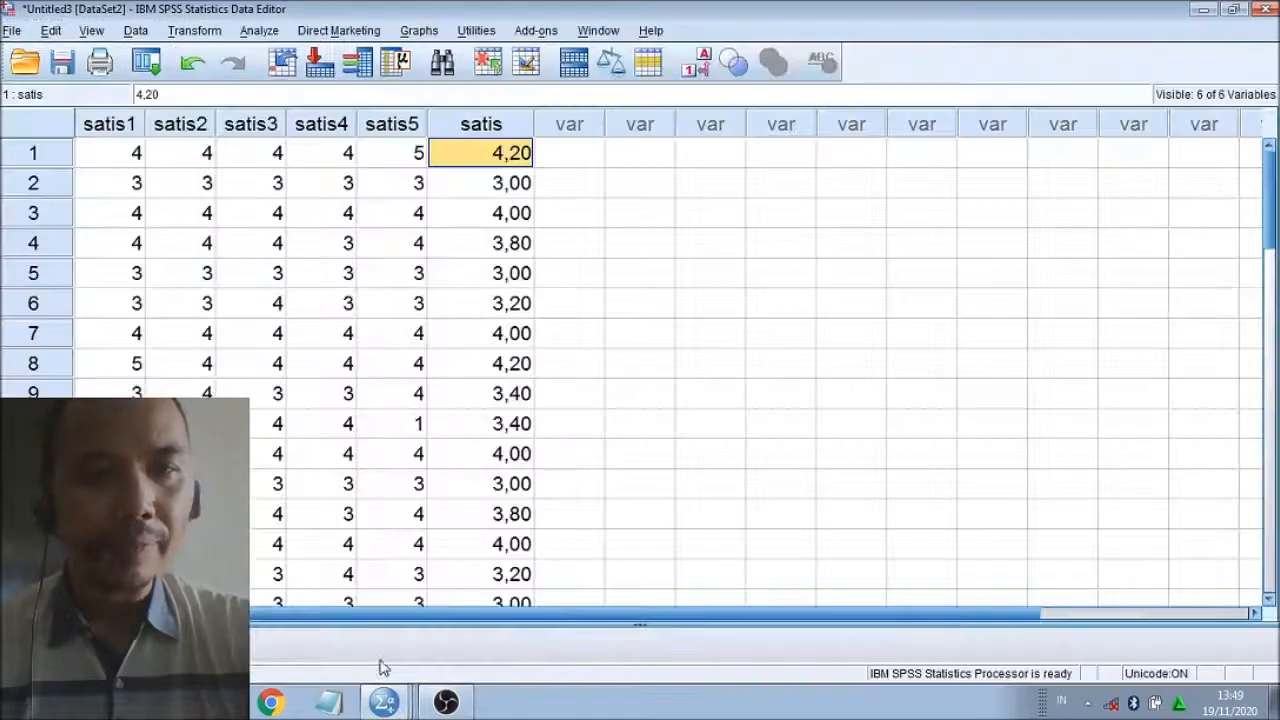
click(258, 31)
mouse_move(323, 335)
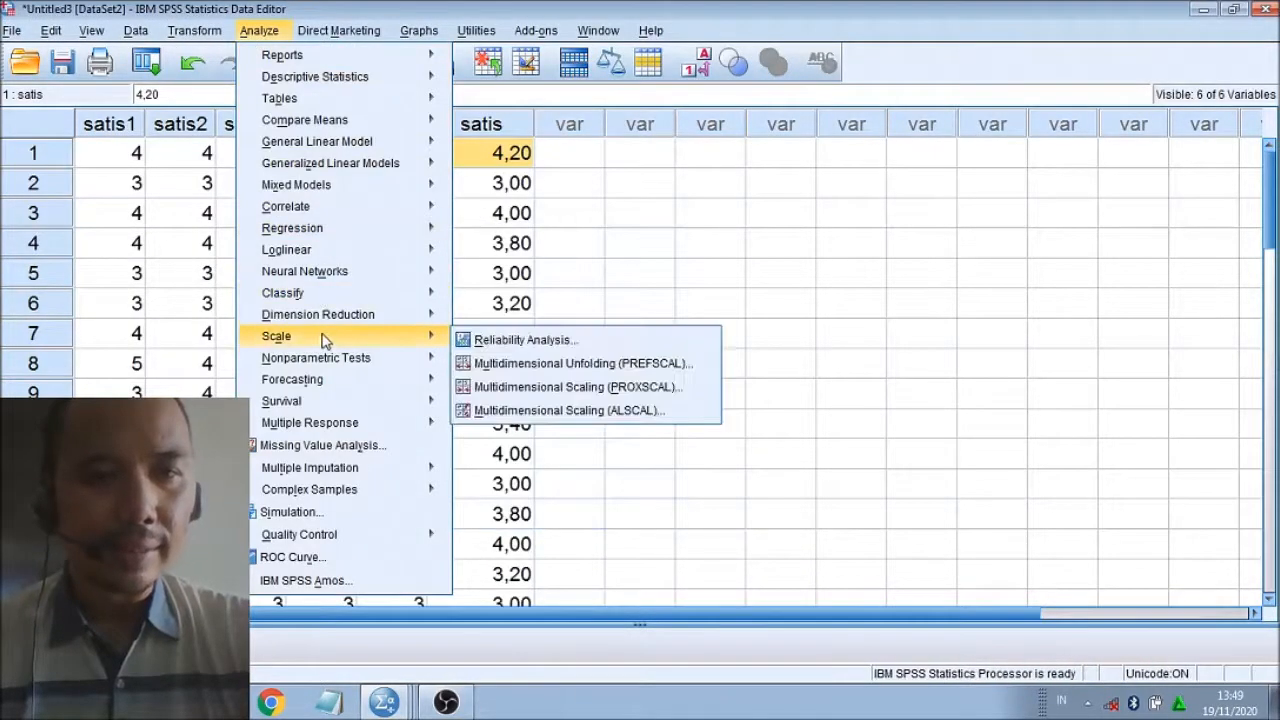
click(504, 342)
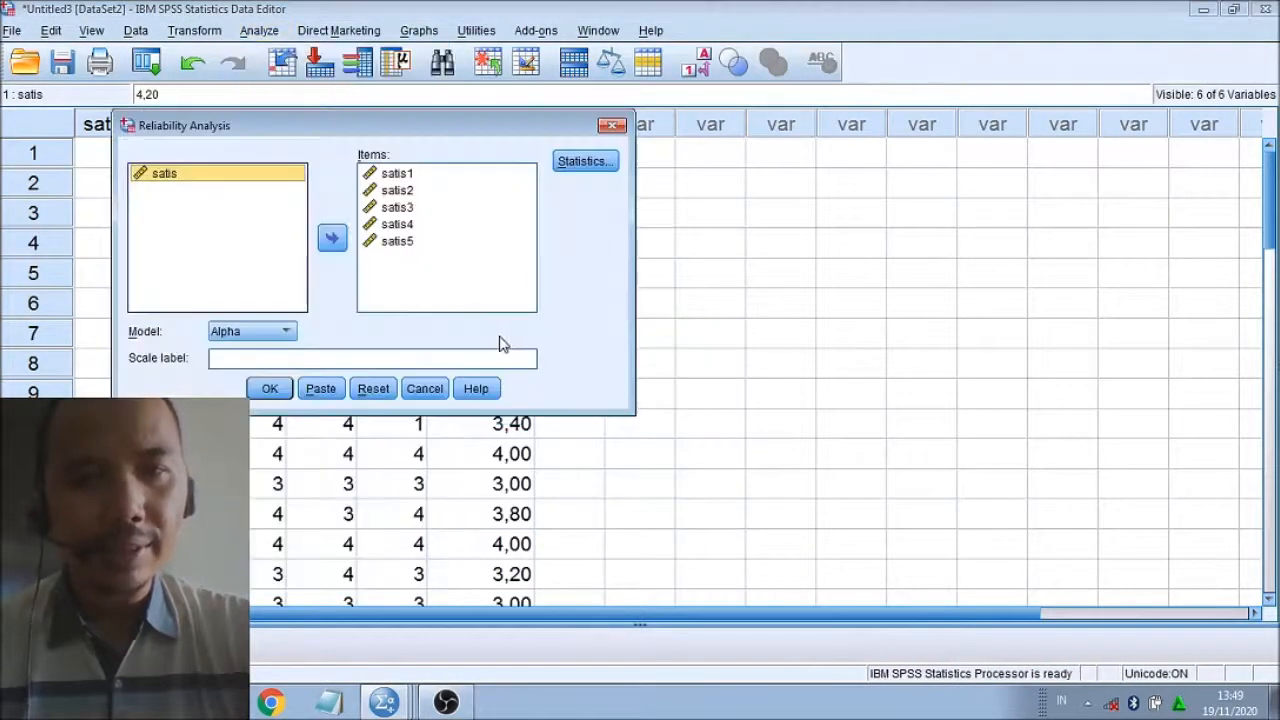
click(385, 242)
click(332, 238)
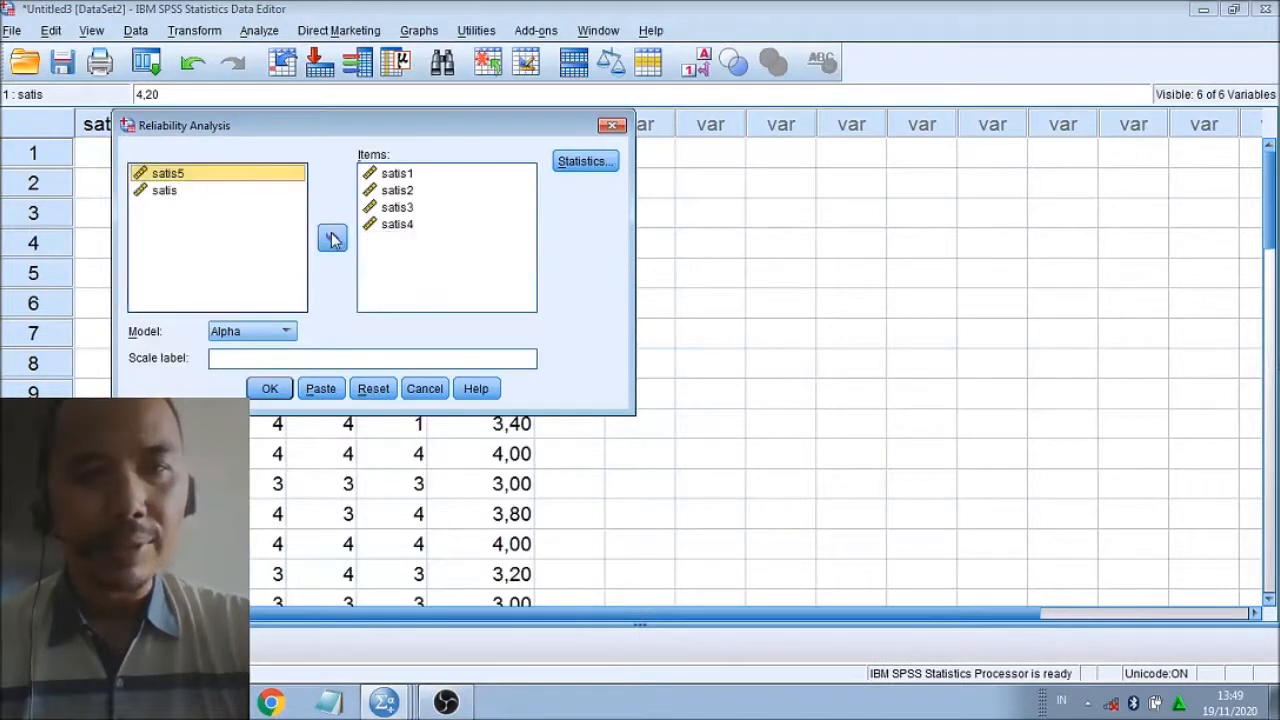
click(269, 388)
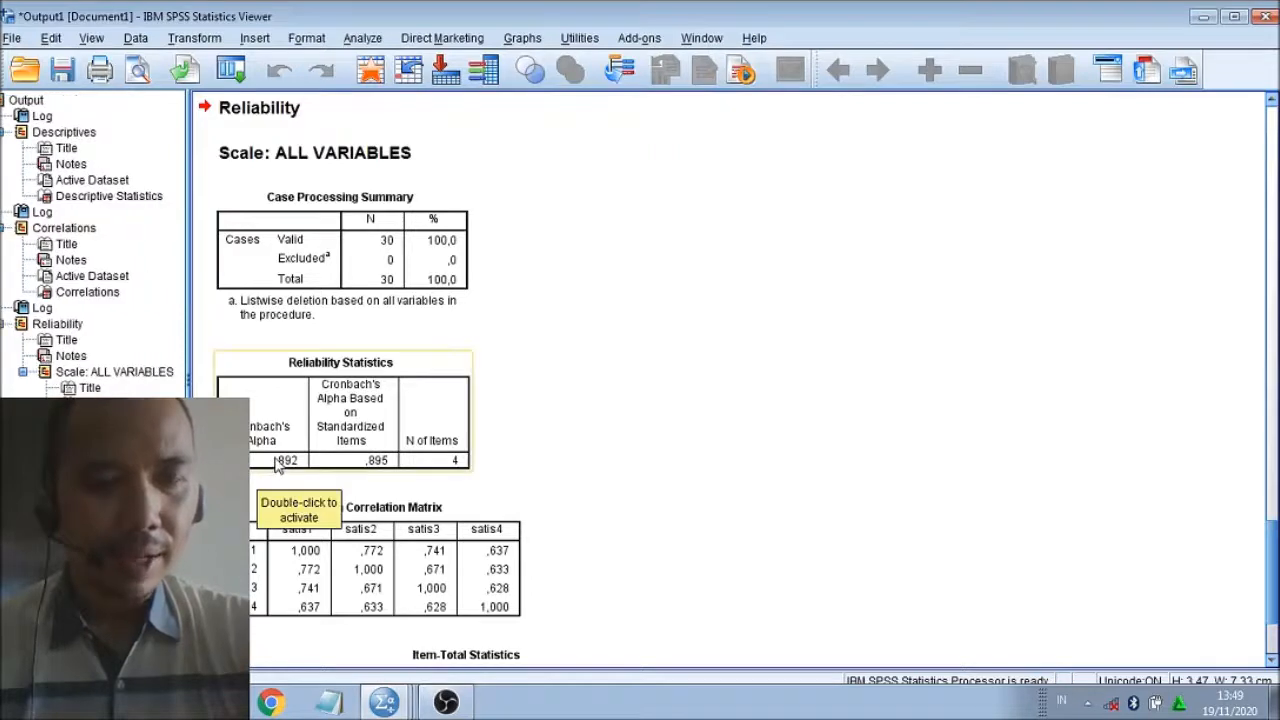
click(472, 452)
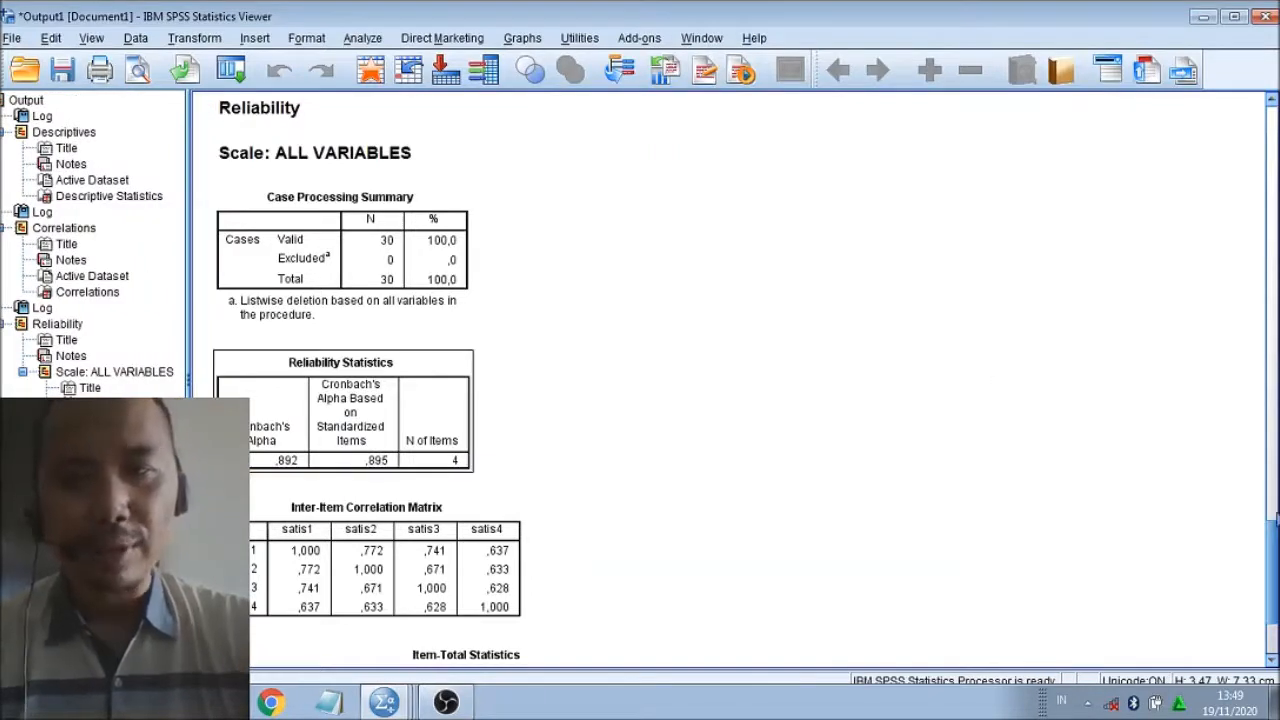
drag(1274, 530, 1274, 573)
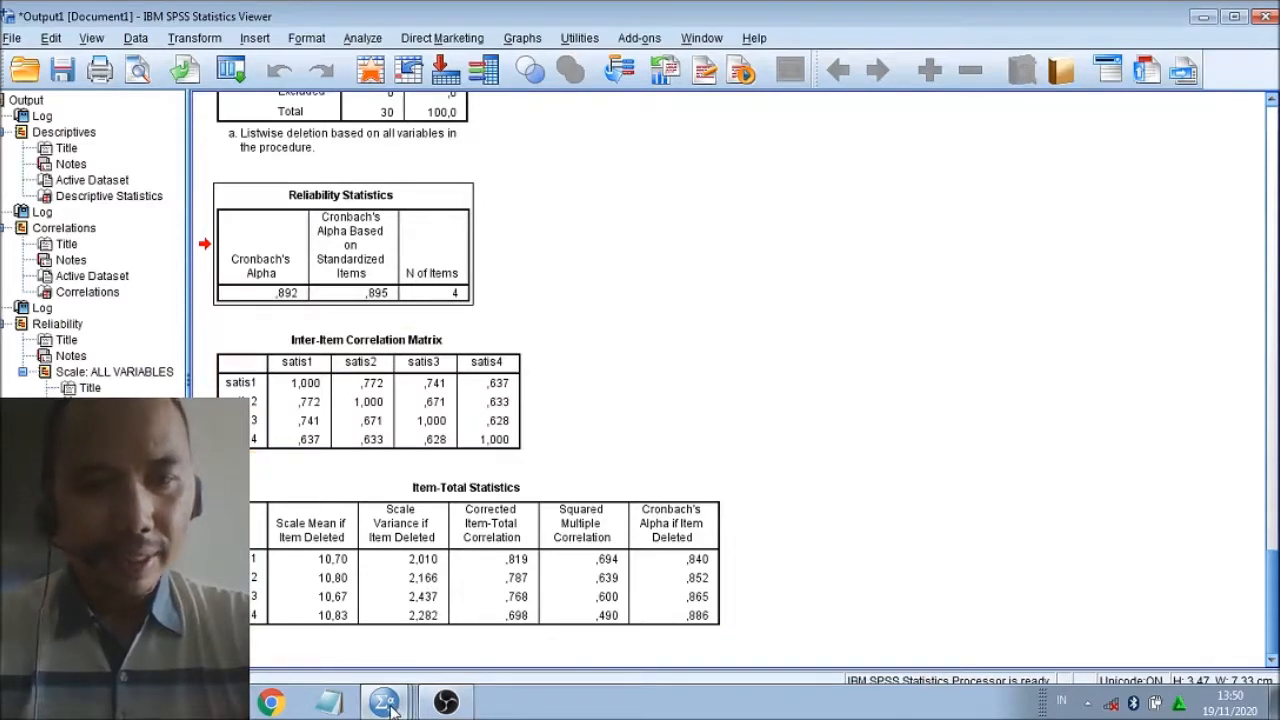
Start a Factor Analysis from the Untitled3 data window with satis1 to satis5 as the variables.
click(396, 669)
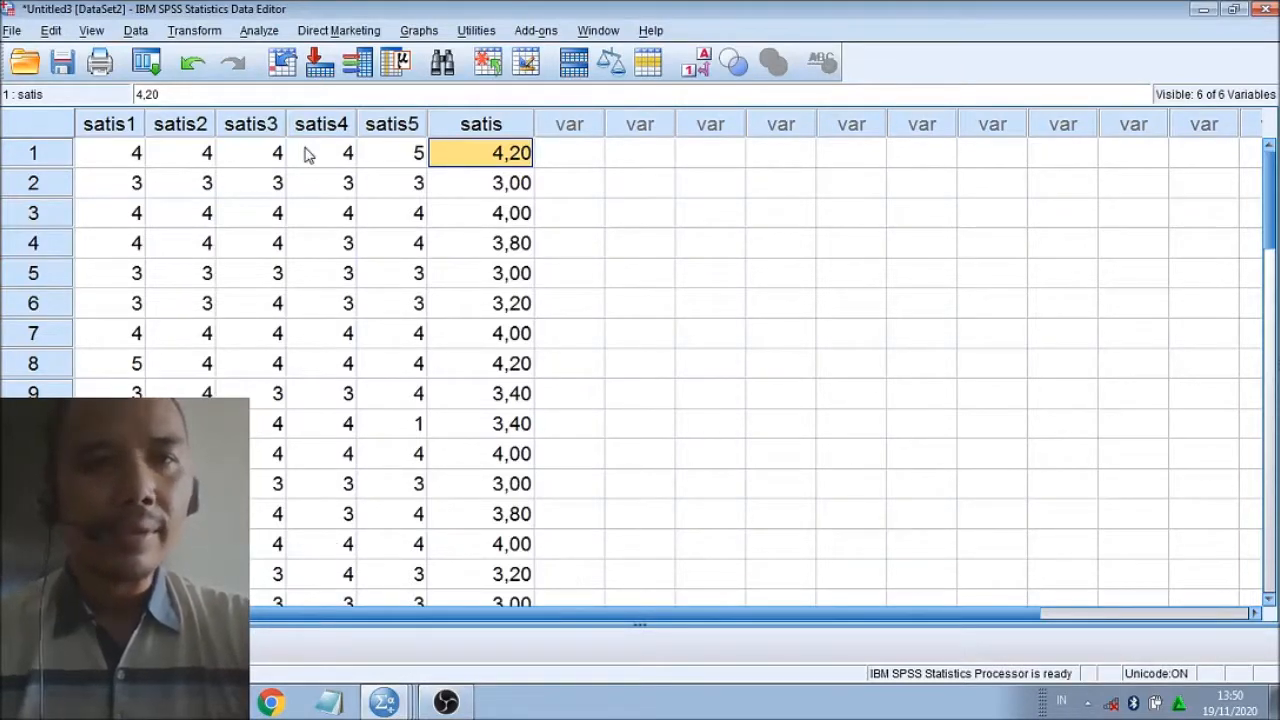
click(570, 153)
click(515, 155)
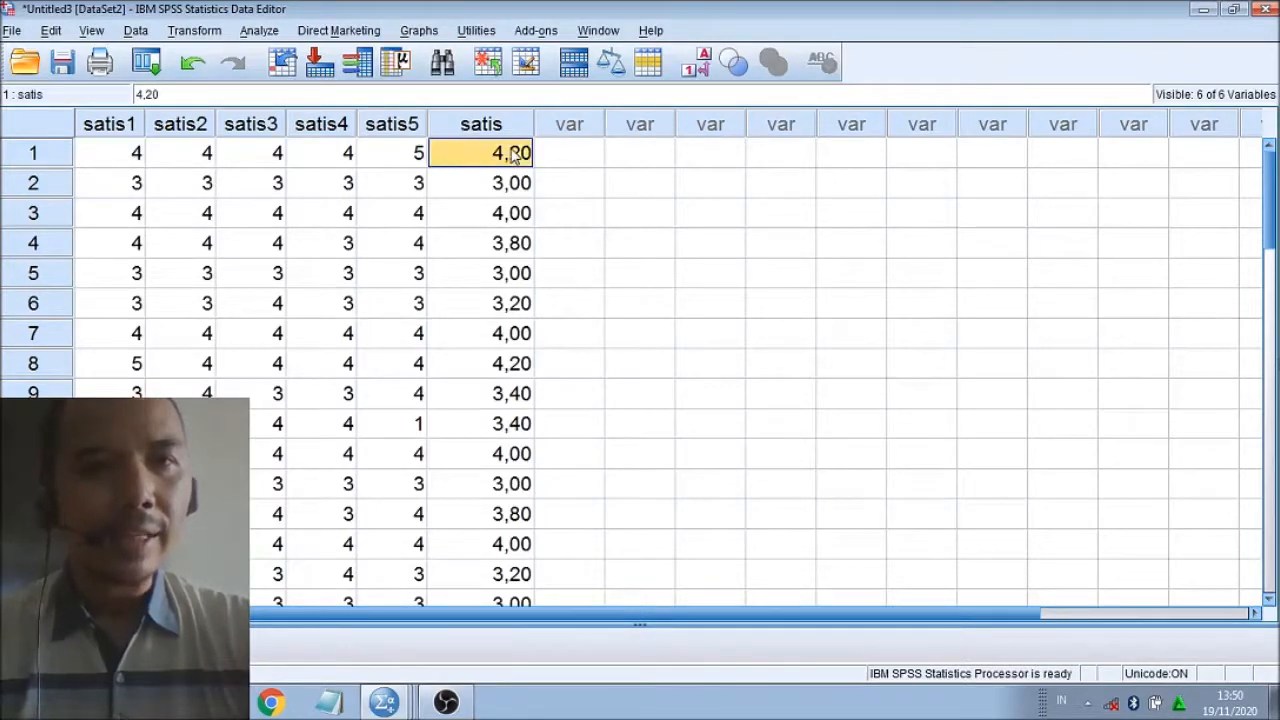
click(262, 31)
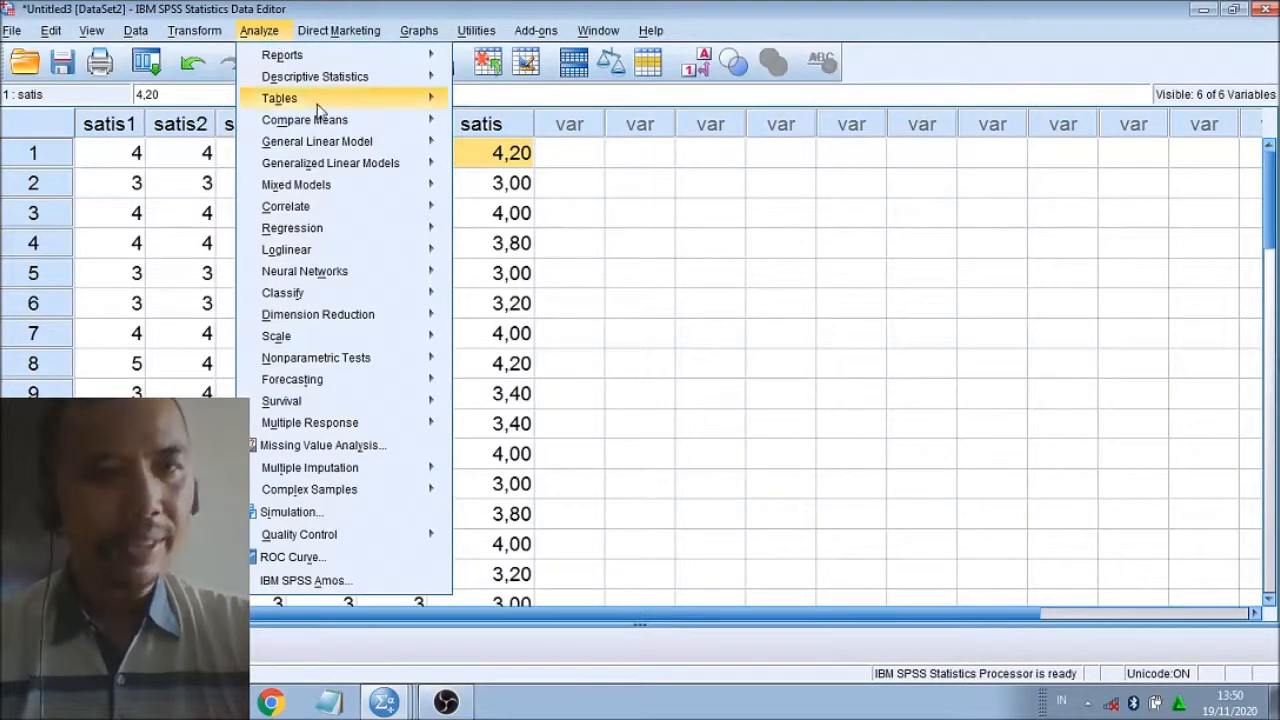
mouse_move(365, 325)
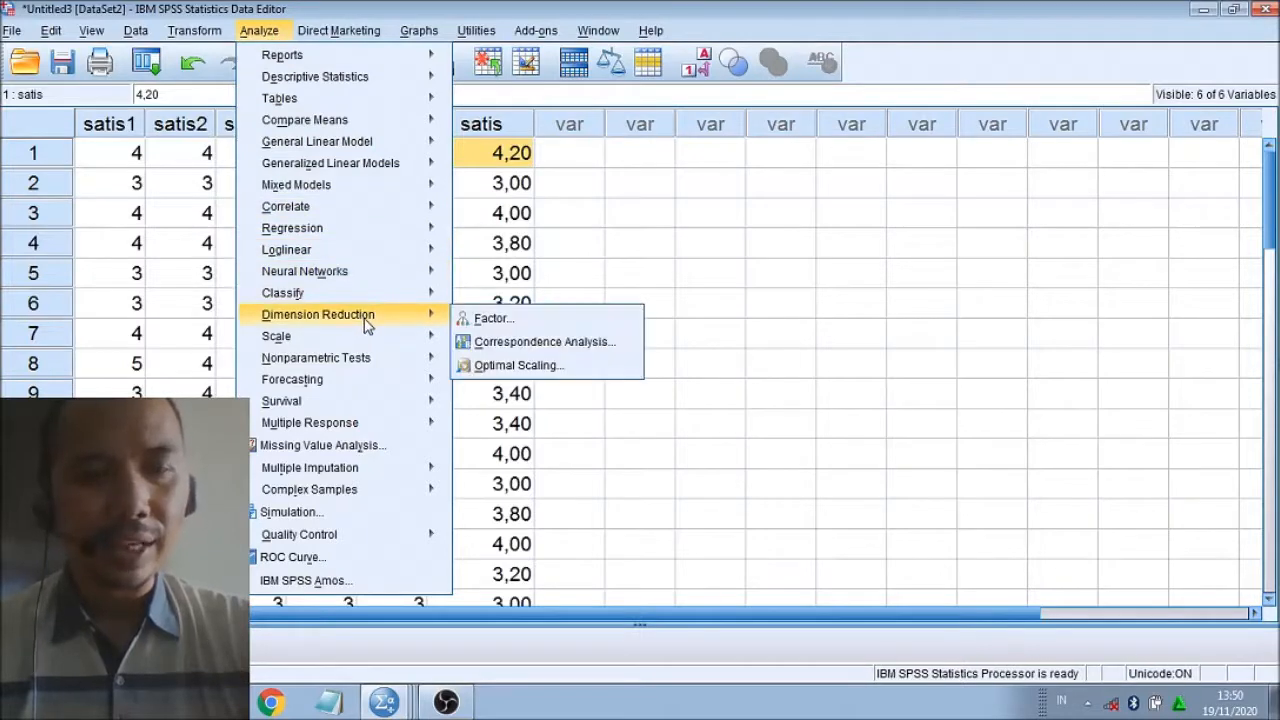
click(511, 322)
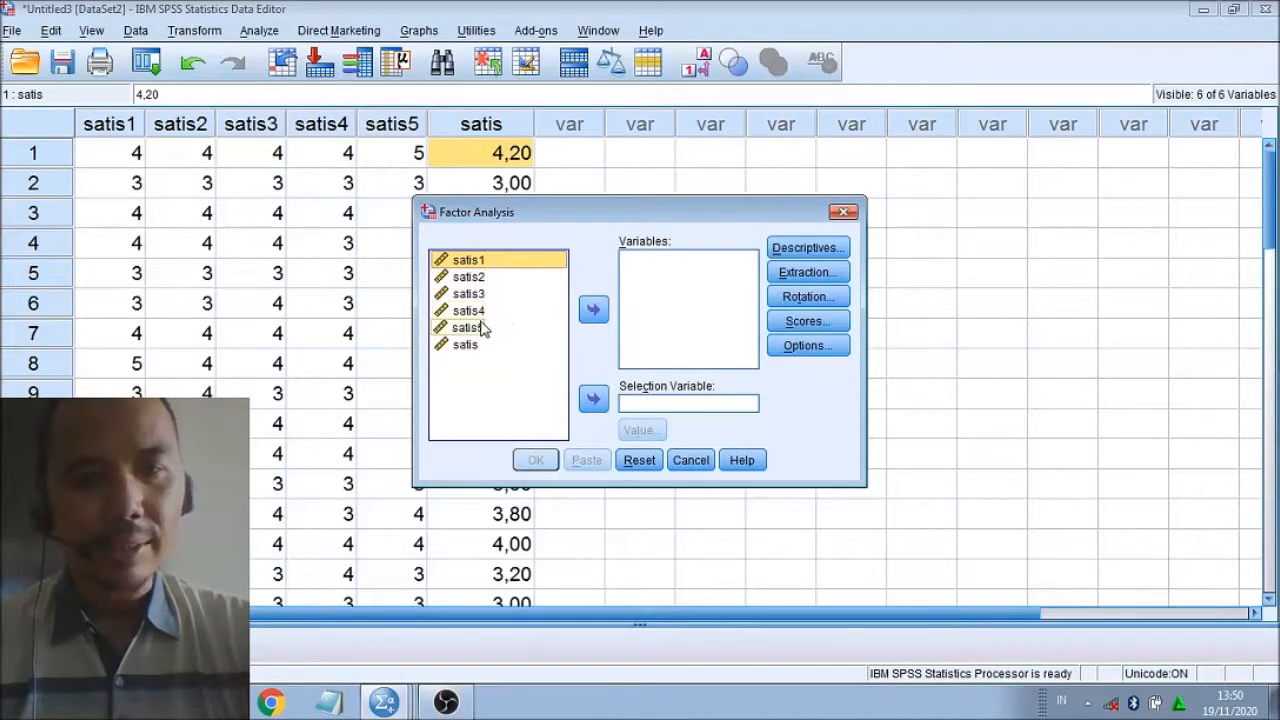
shift+click(477, 332)
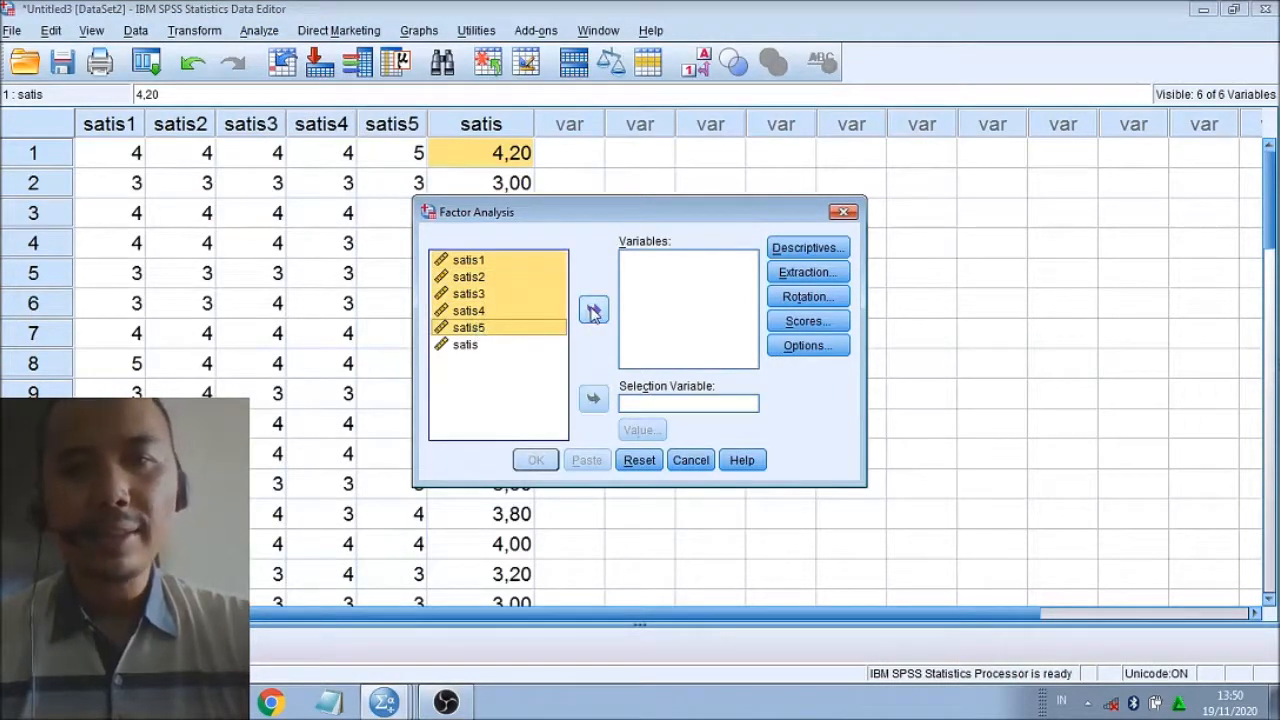
click(593, 311)
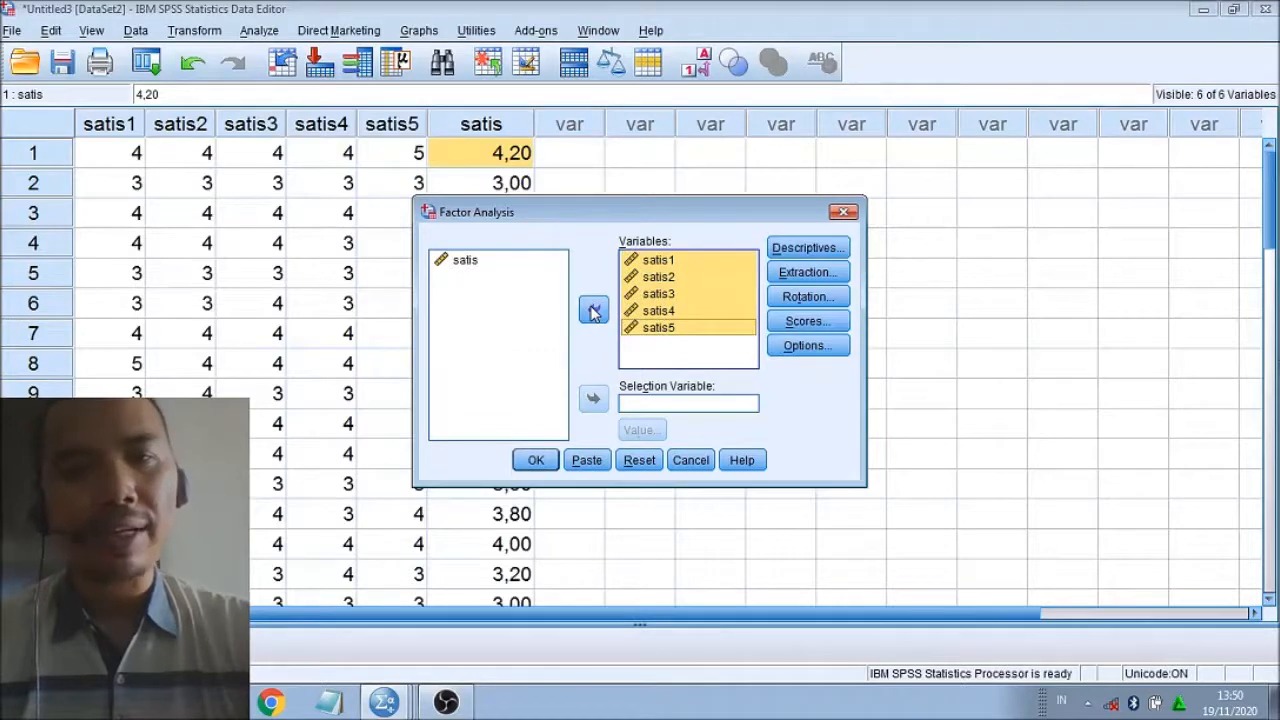
Include the anti-image matrices and the KMO and Bartlett's test of sphericity in the factor analysis descriptives.
click(828, 250)
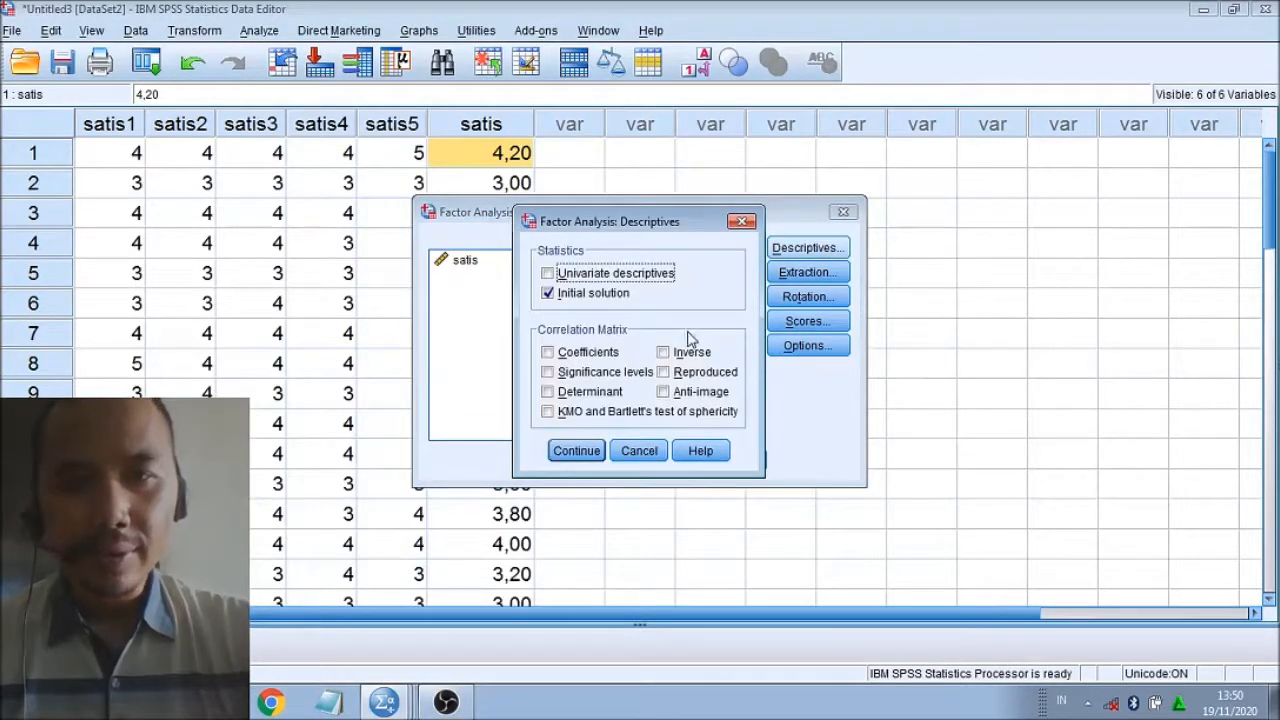
click(665, 393)
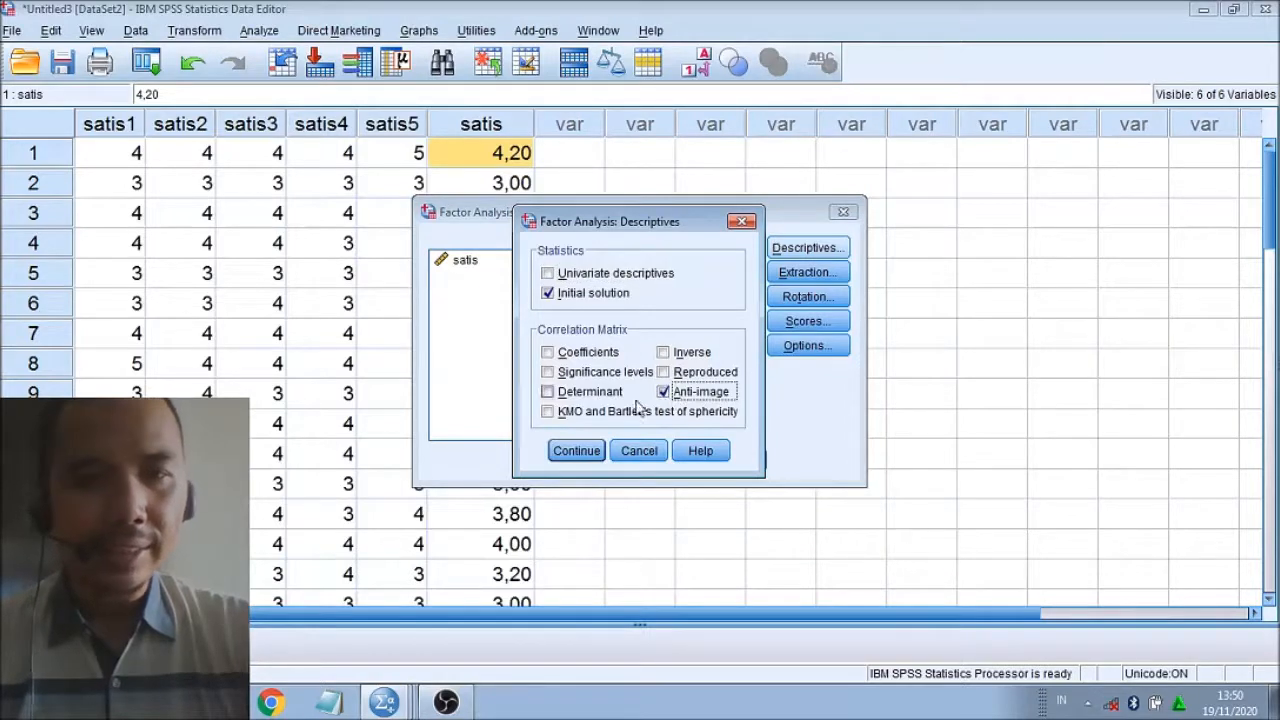
click(547, 414)
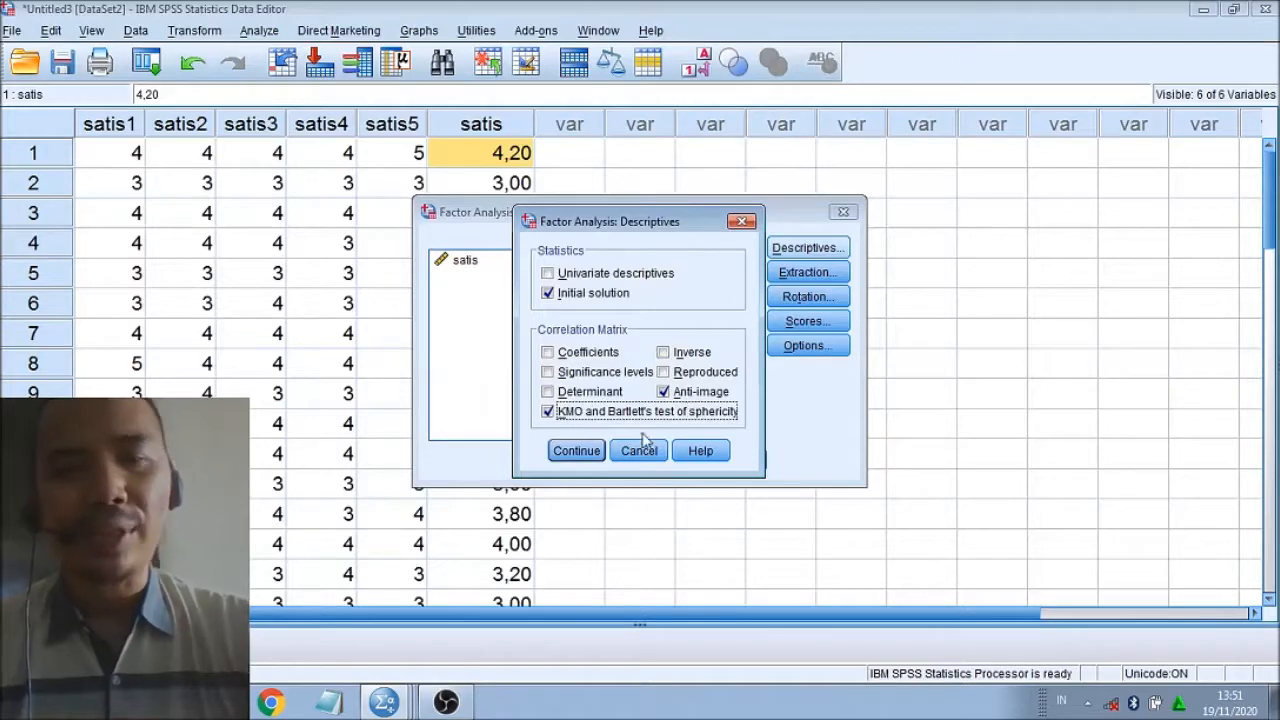
click(578, 452)
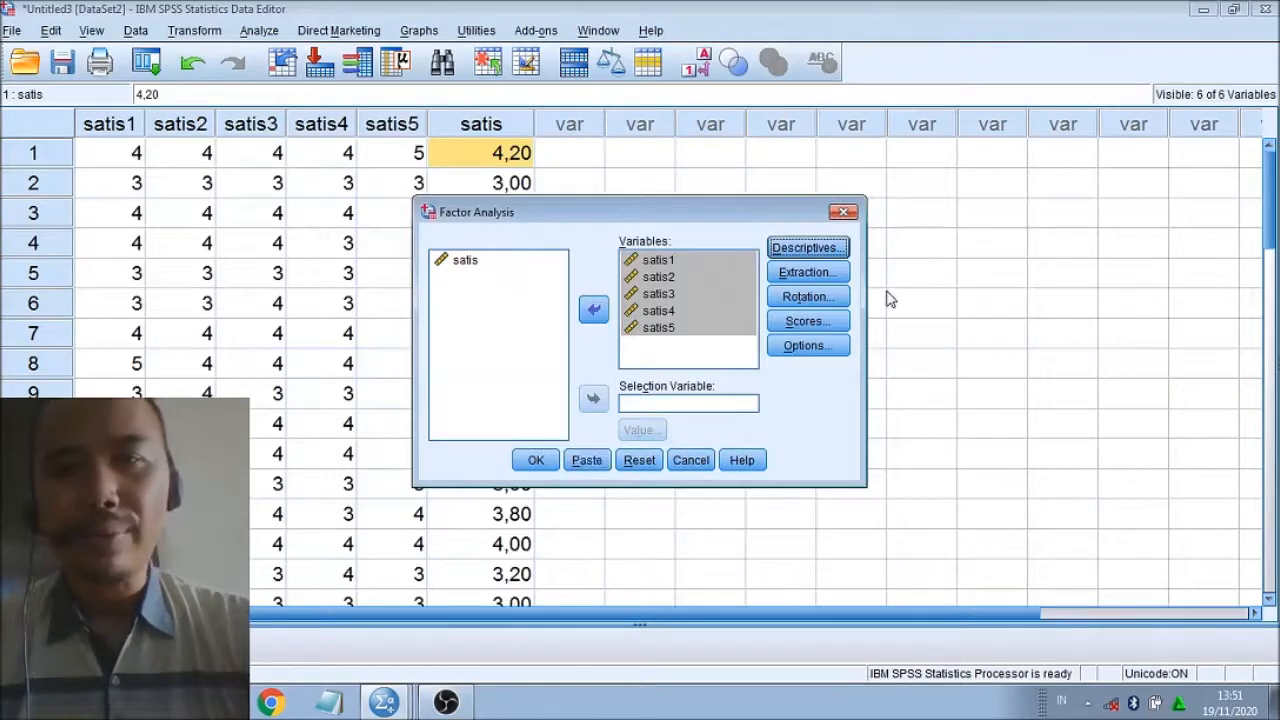
Try Maximum likelihood as the extraction method, and return to Principal components.
click(836, 279)
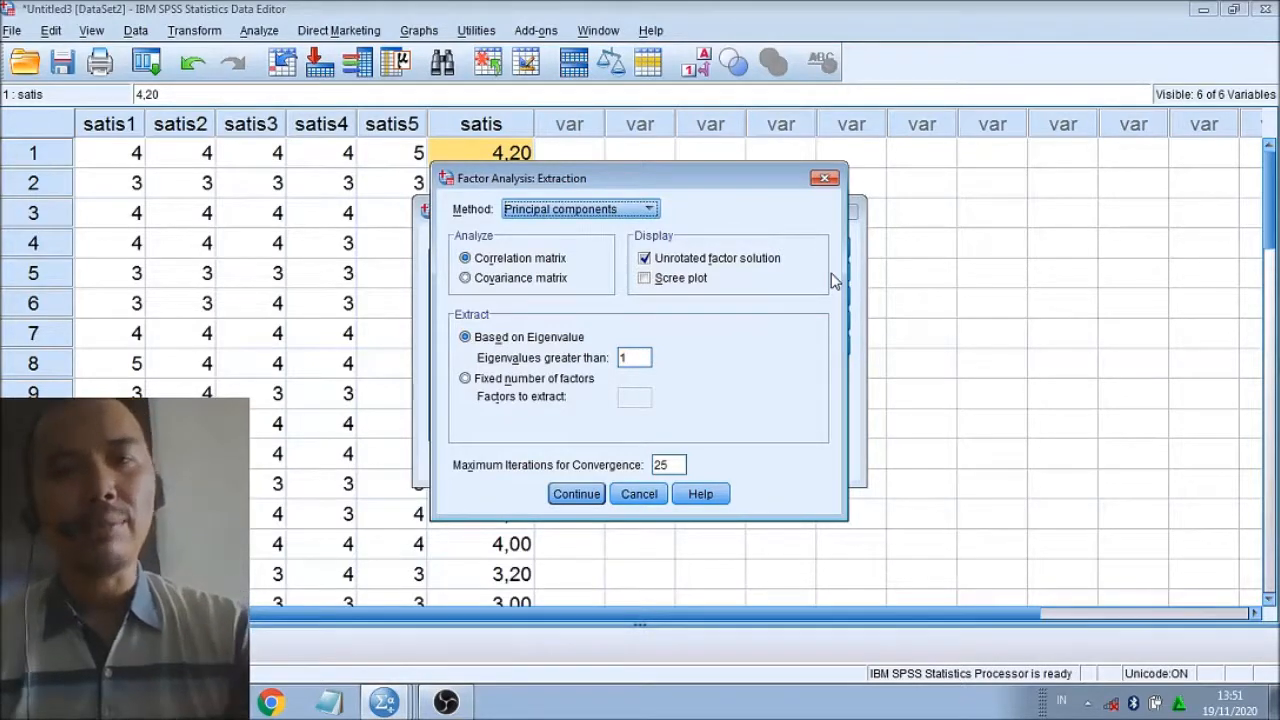
click(643, 210)
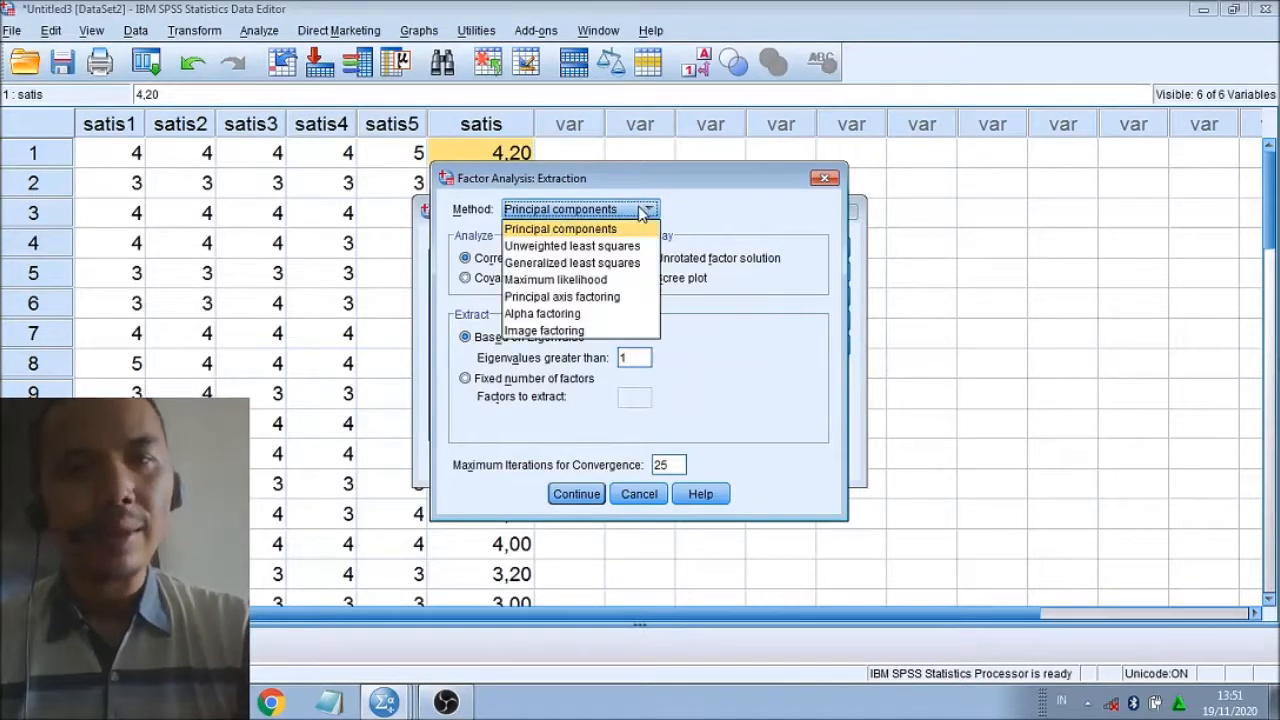
click(600, 283)
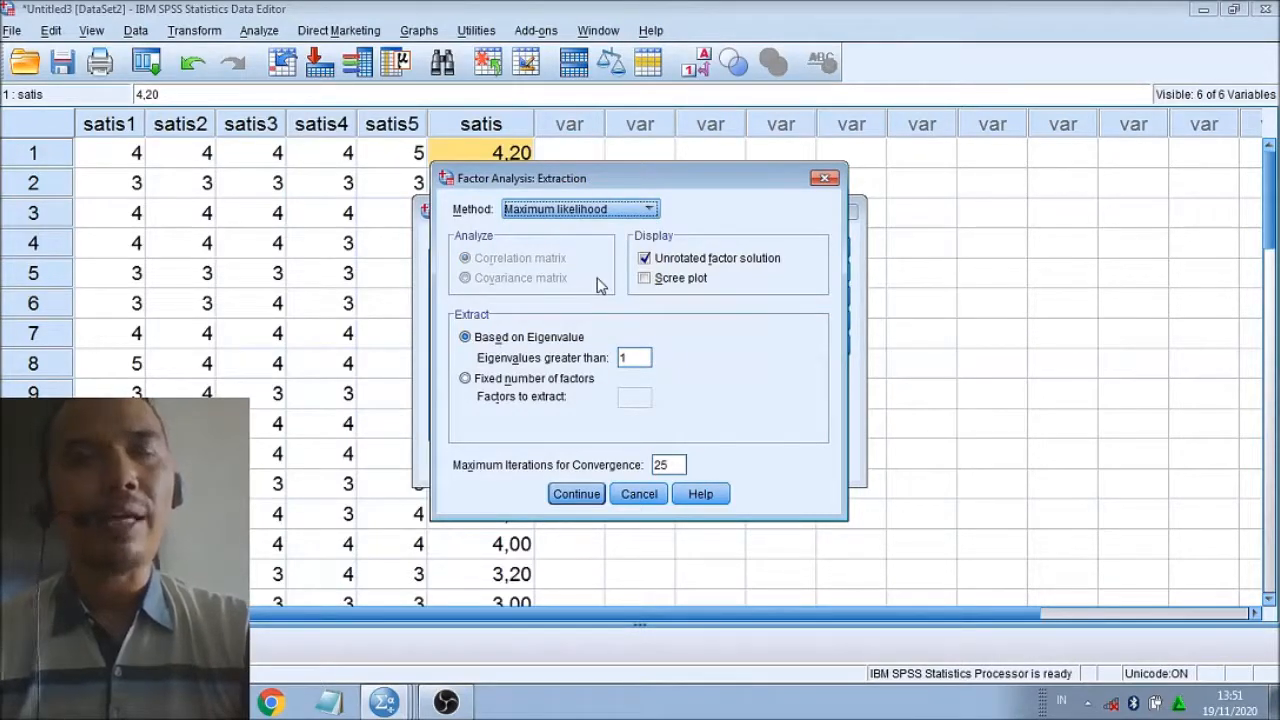
click(627, 212)
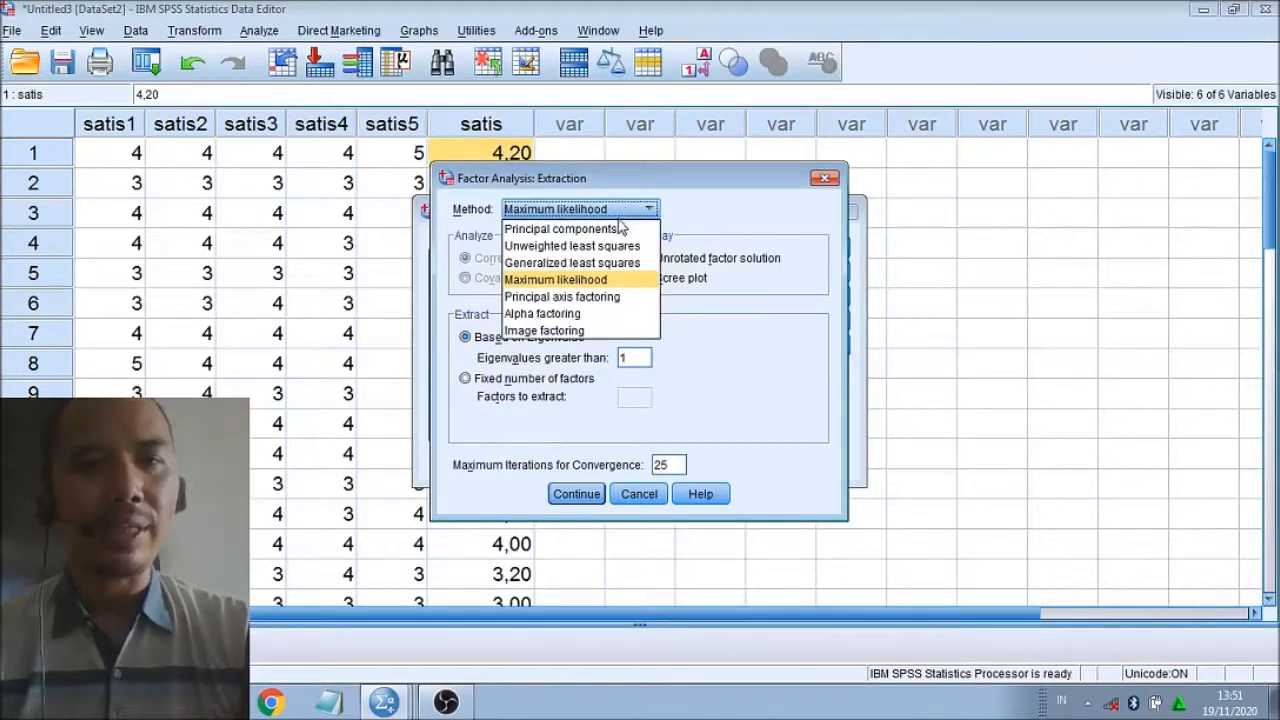
click(612, 230)
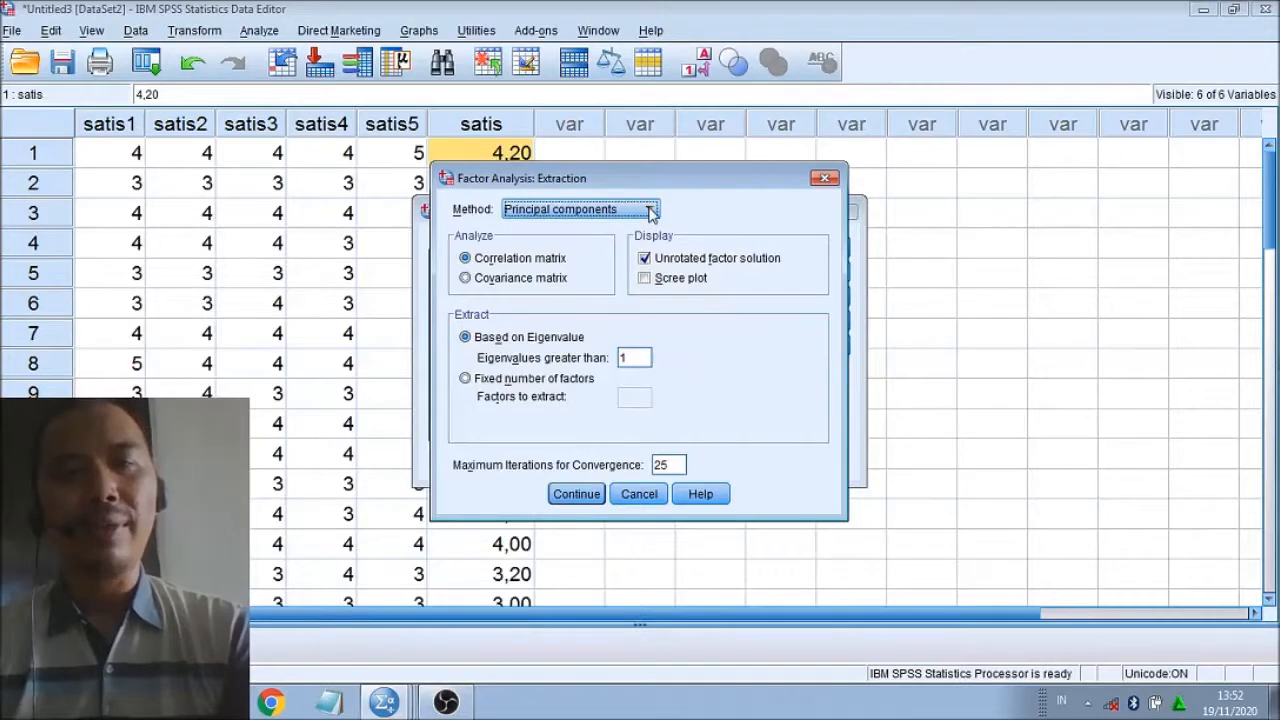
click(651, 211)
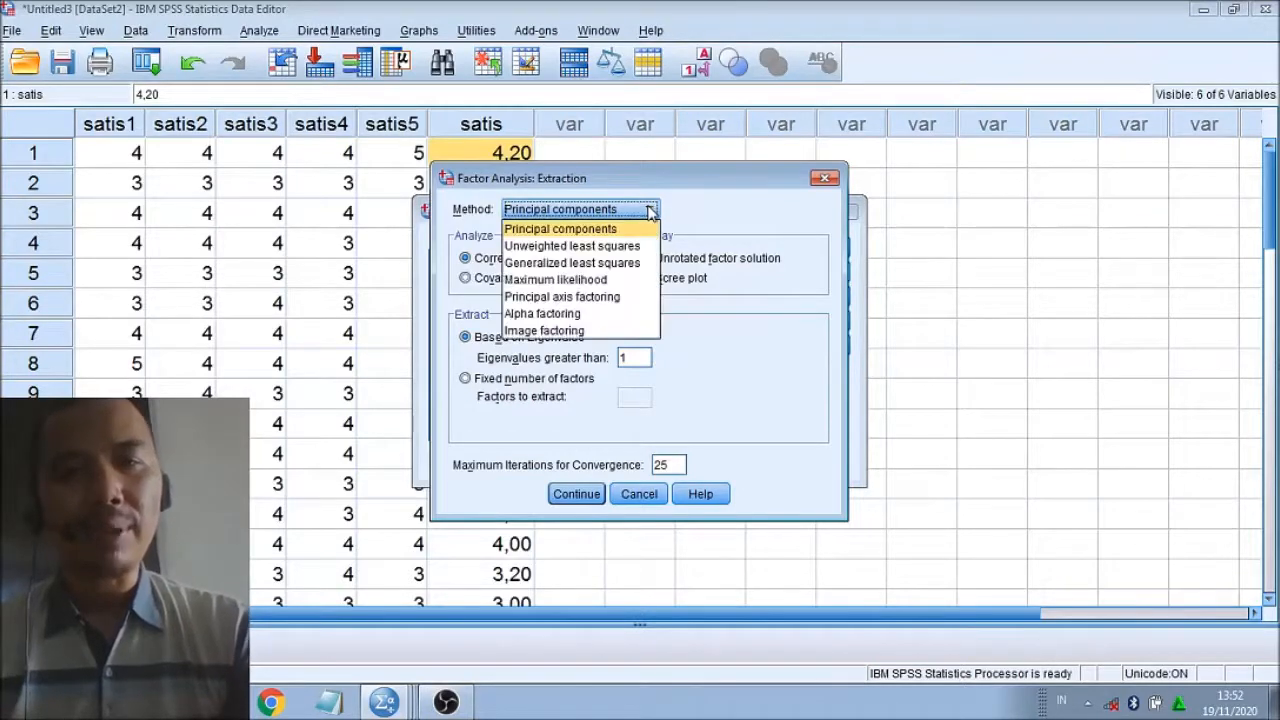
click(556, 280)
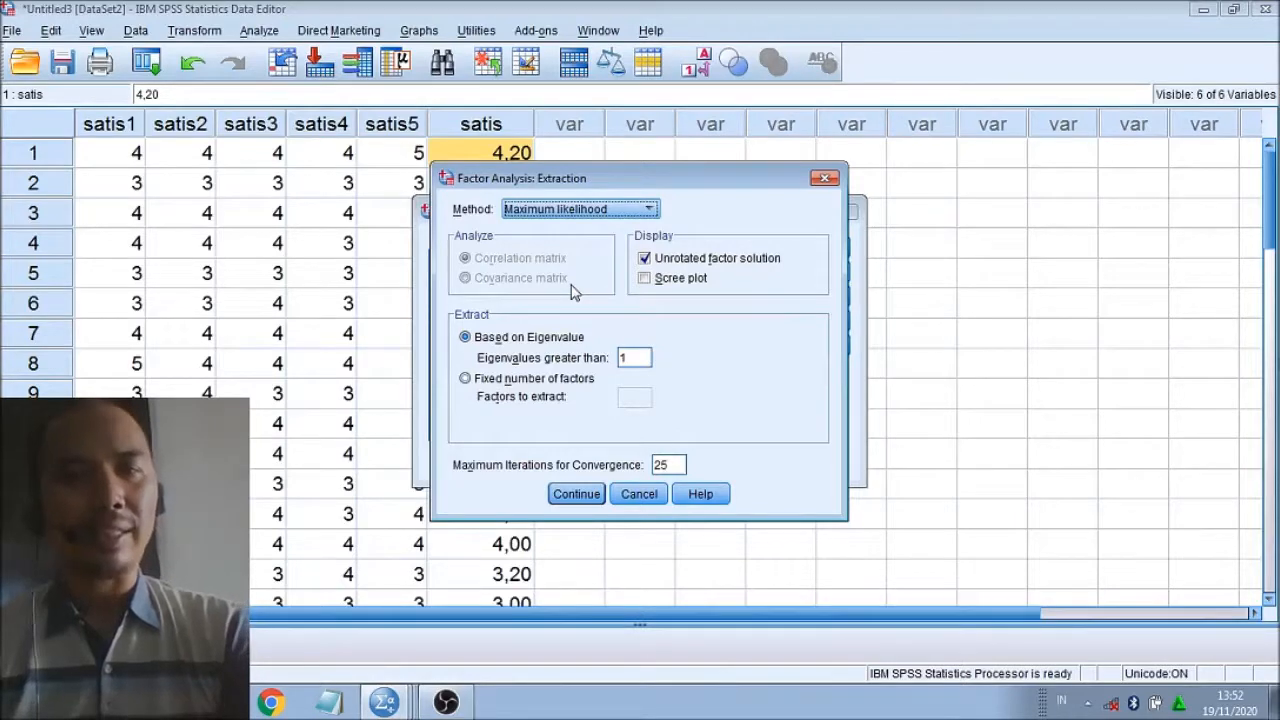
click(650, 210)
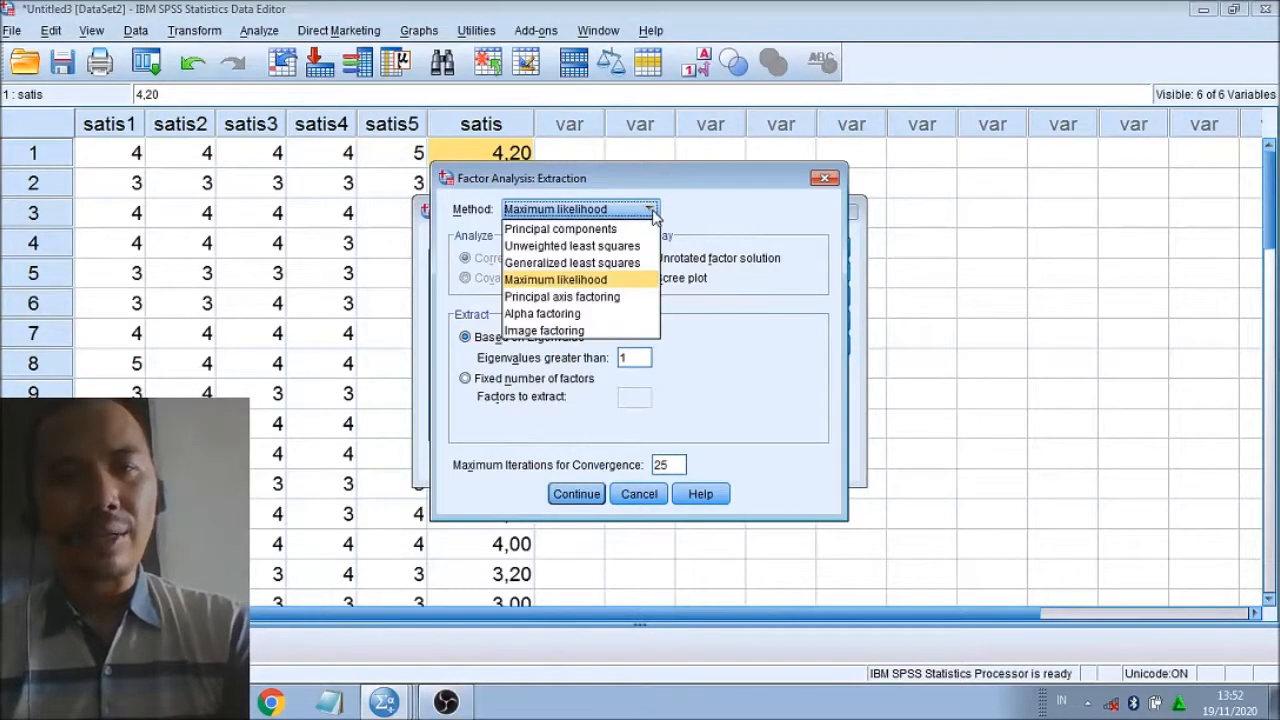
click(612, 229)
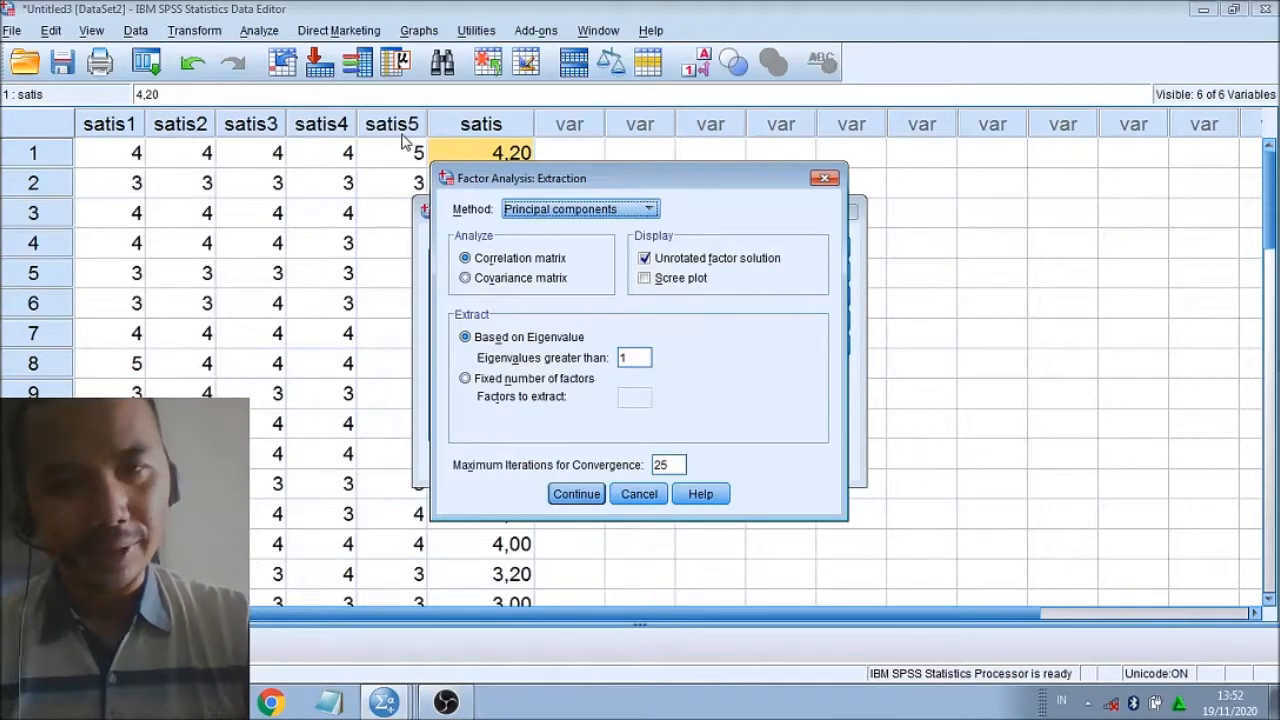
click(576, 494)
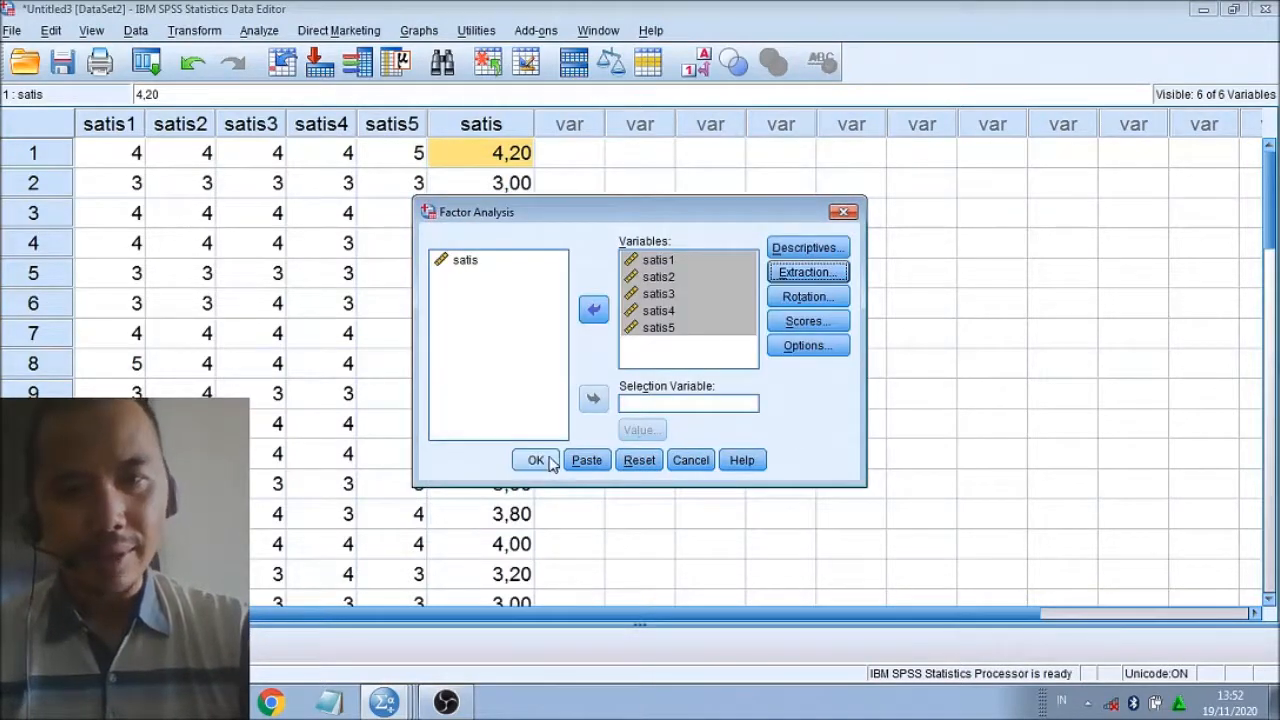
Set the rotation method to Varimax and run the Factor Analysis.
click(805, 299)
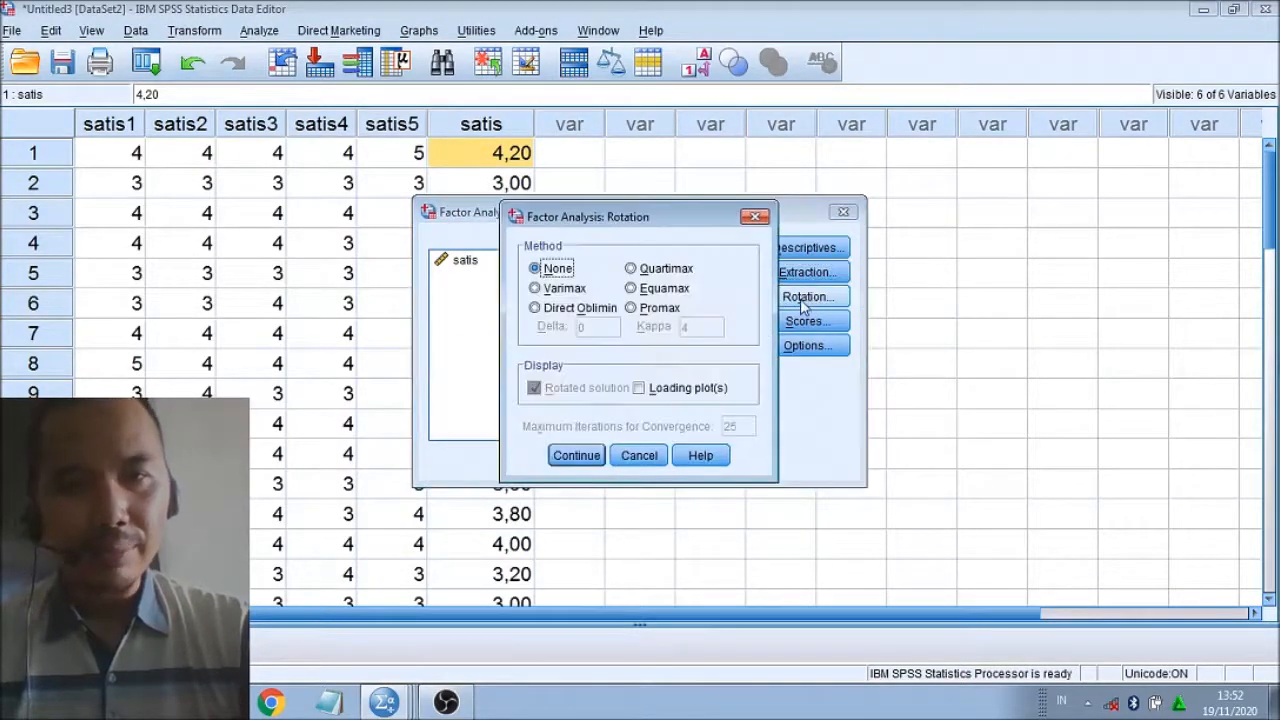
click(535, 289)
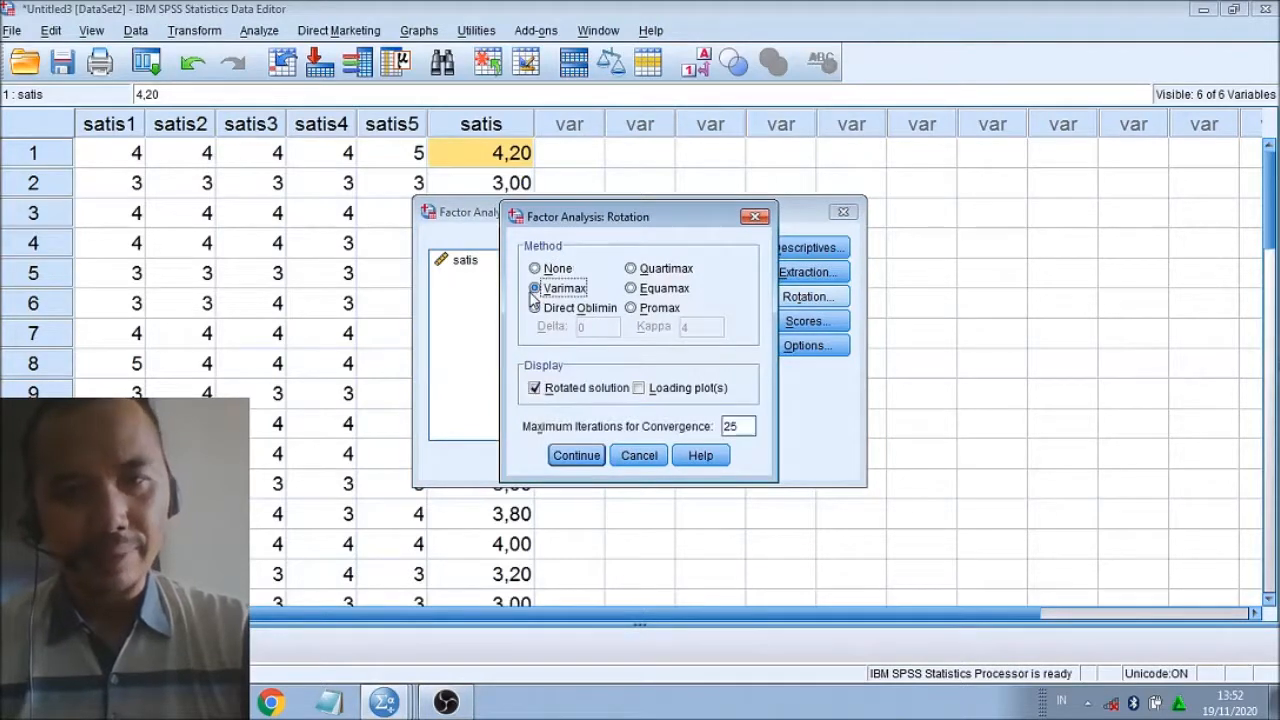
click(574, 455)
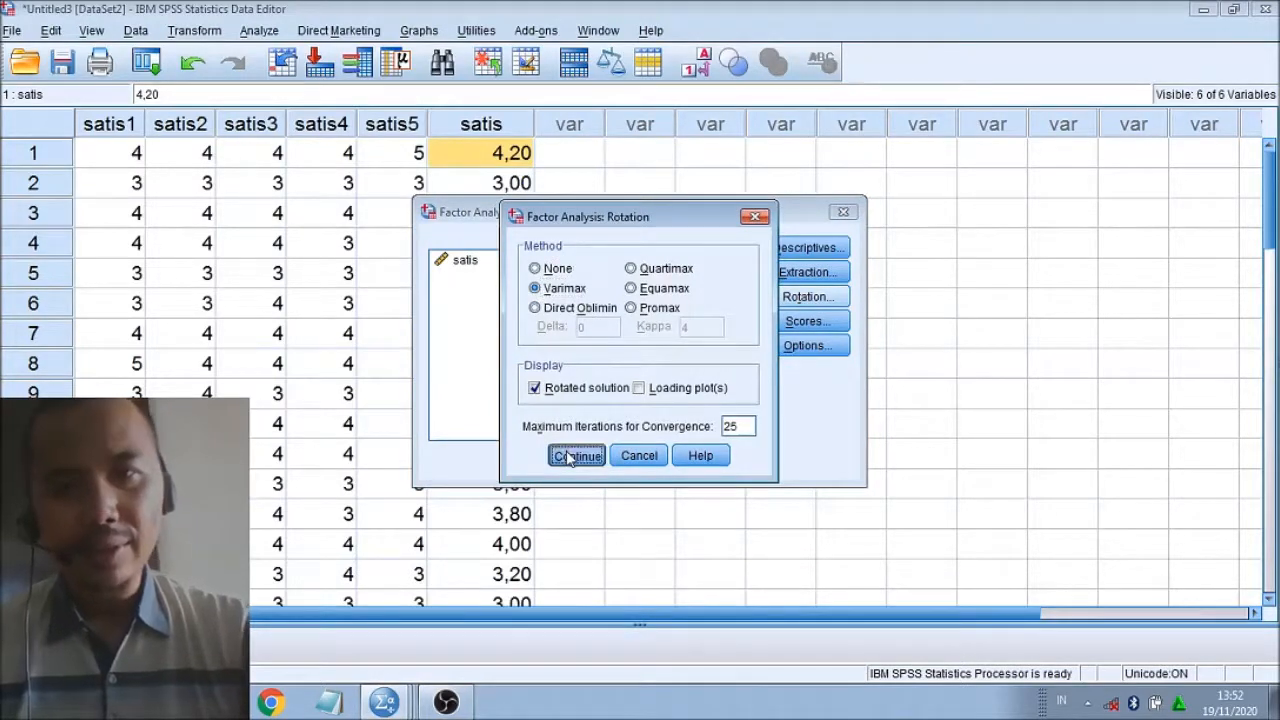
click(536, 460)
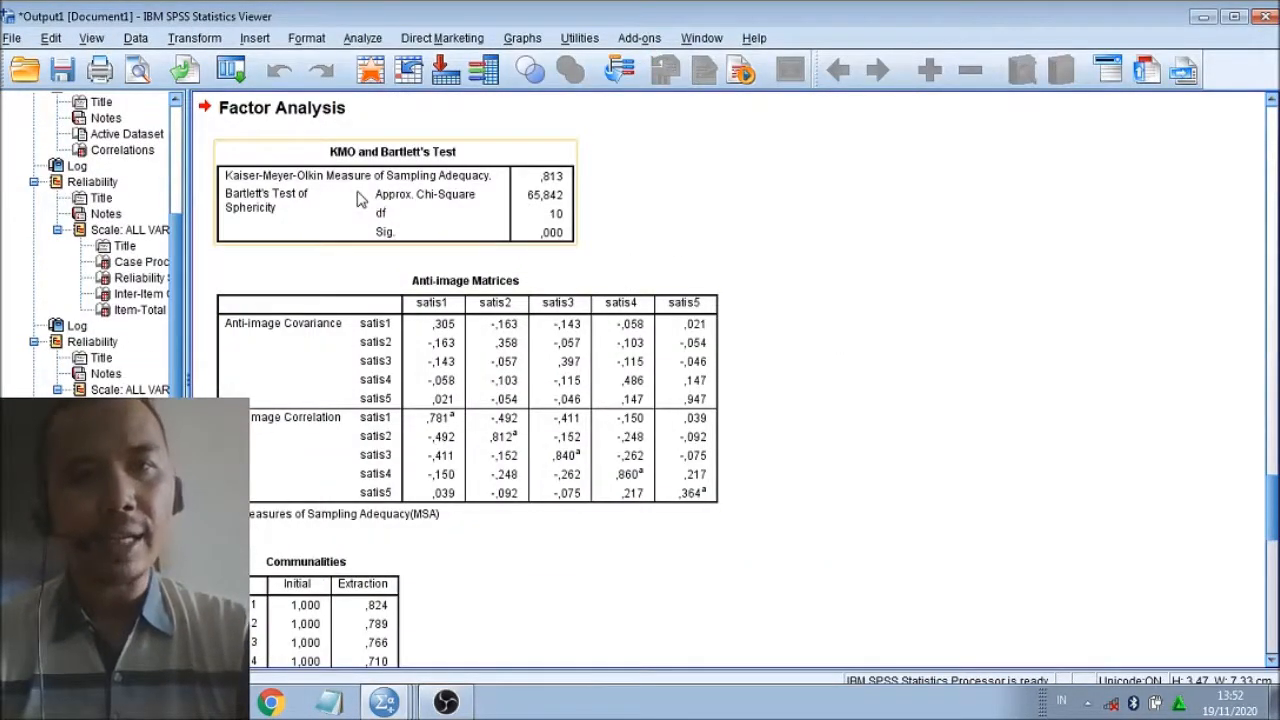
Examine the KMO and Bartlett's Test, the anti-image correlations of the items, and the Total Variance Explained table.
click(385, 208)
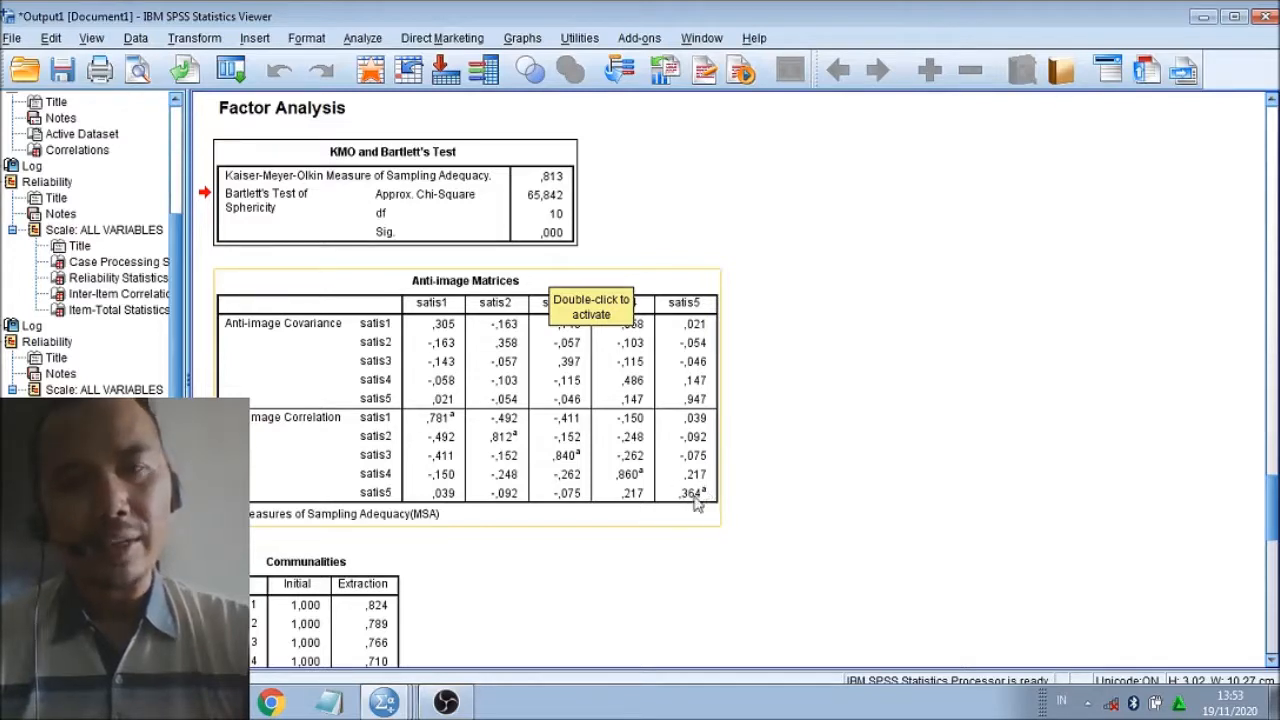
drag(1268, 514, 1275, 563)
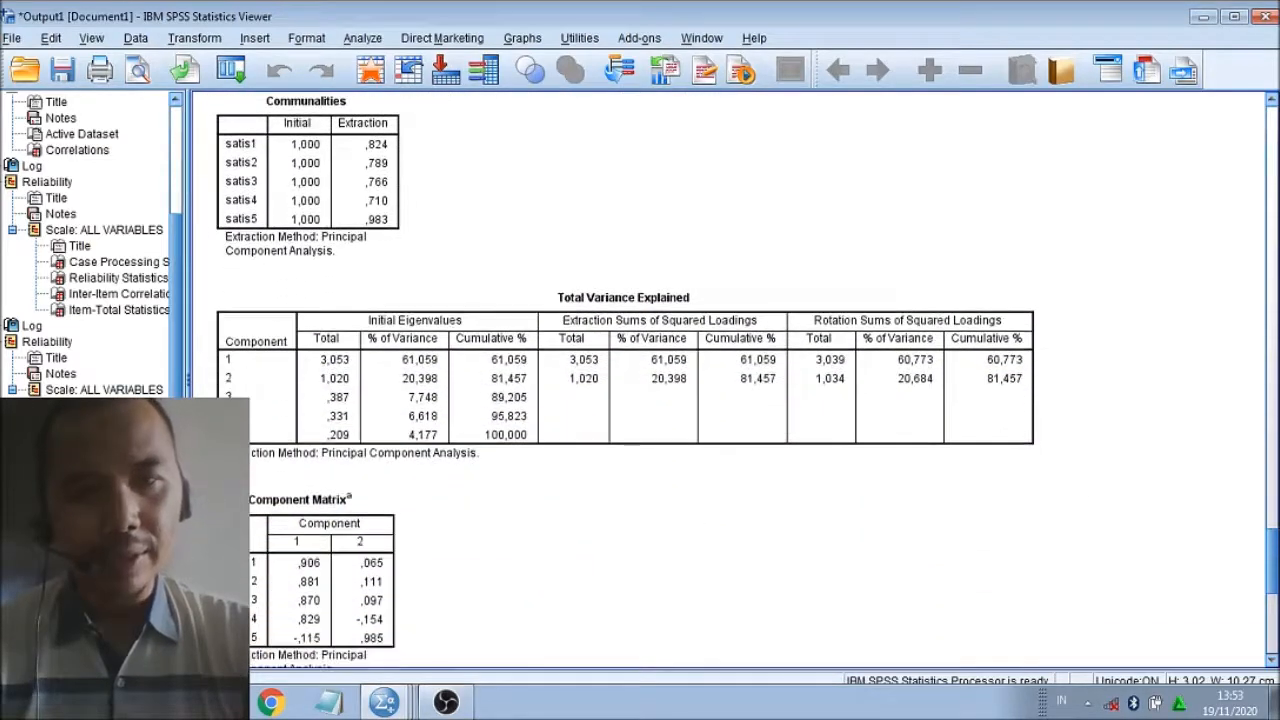
click(828, 380)
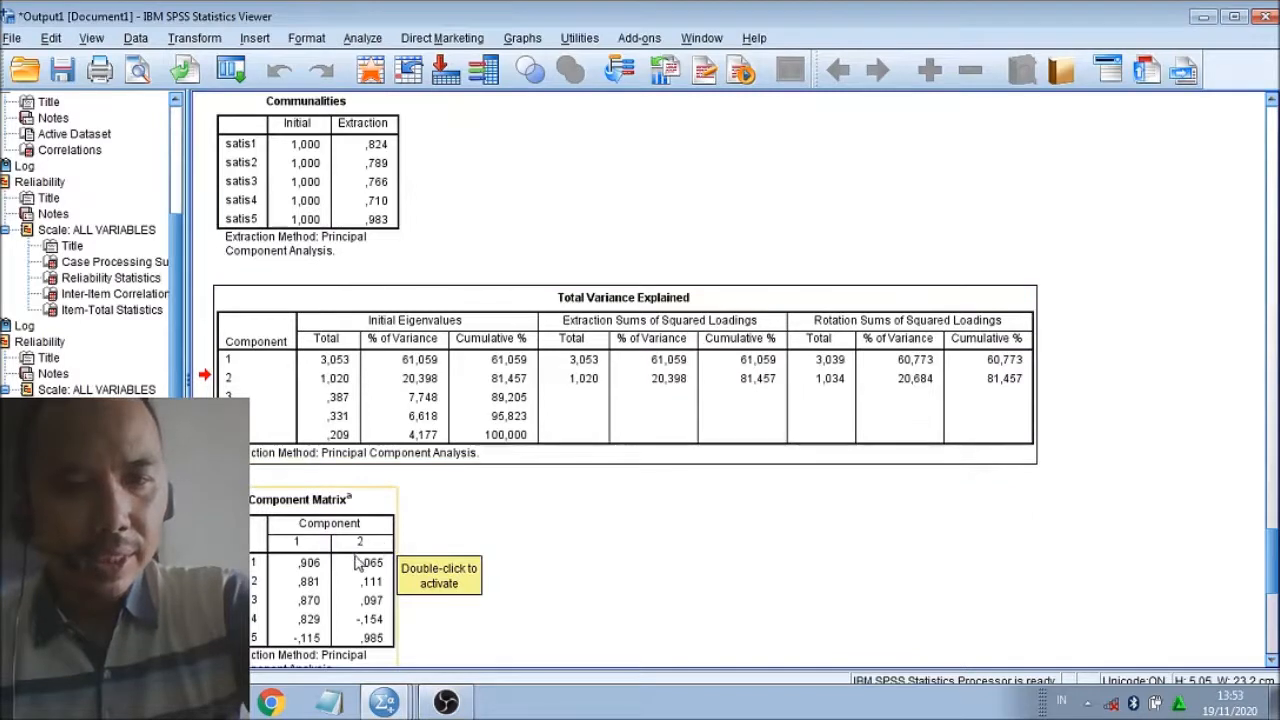
Compare the item loadings on each component in the Component Matrix and Rotated Component Matrix tables.
scroll(343, 565, down, 4)
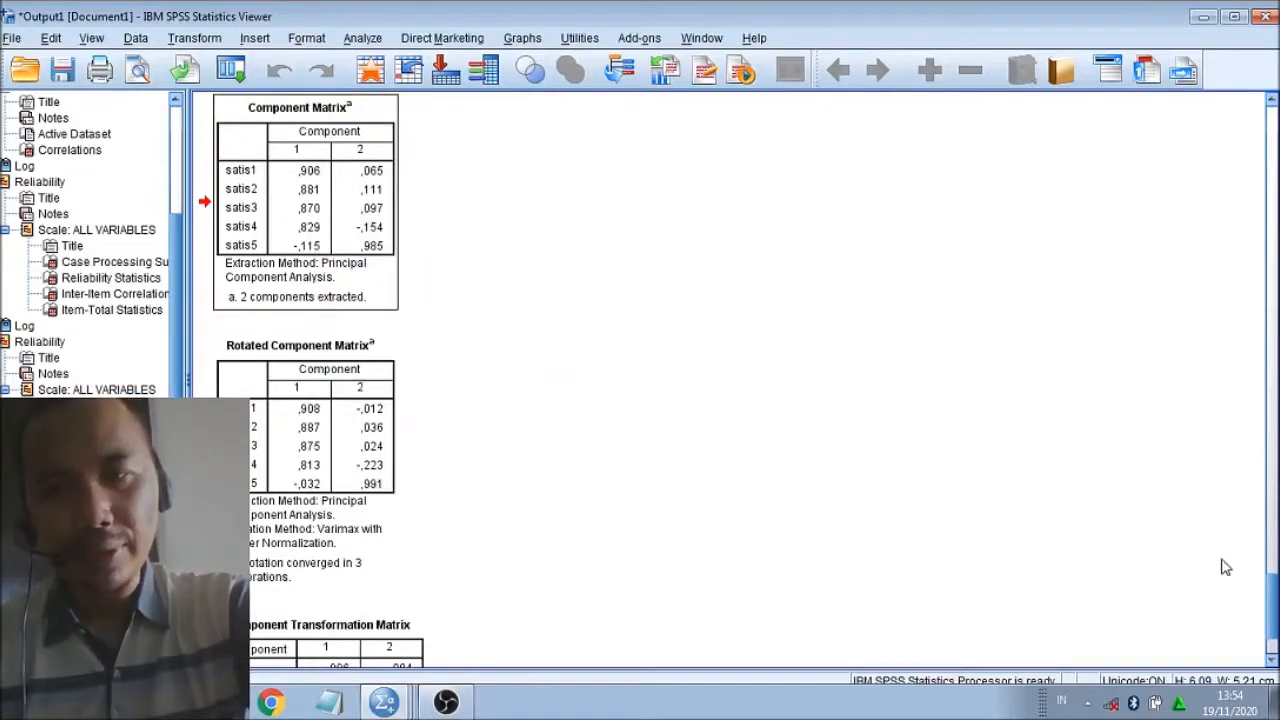
drag(1273, 598, 1273, 612)
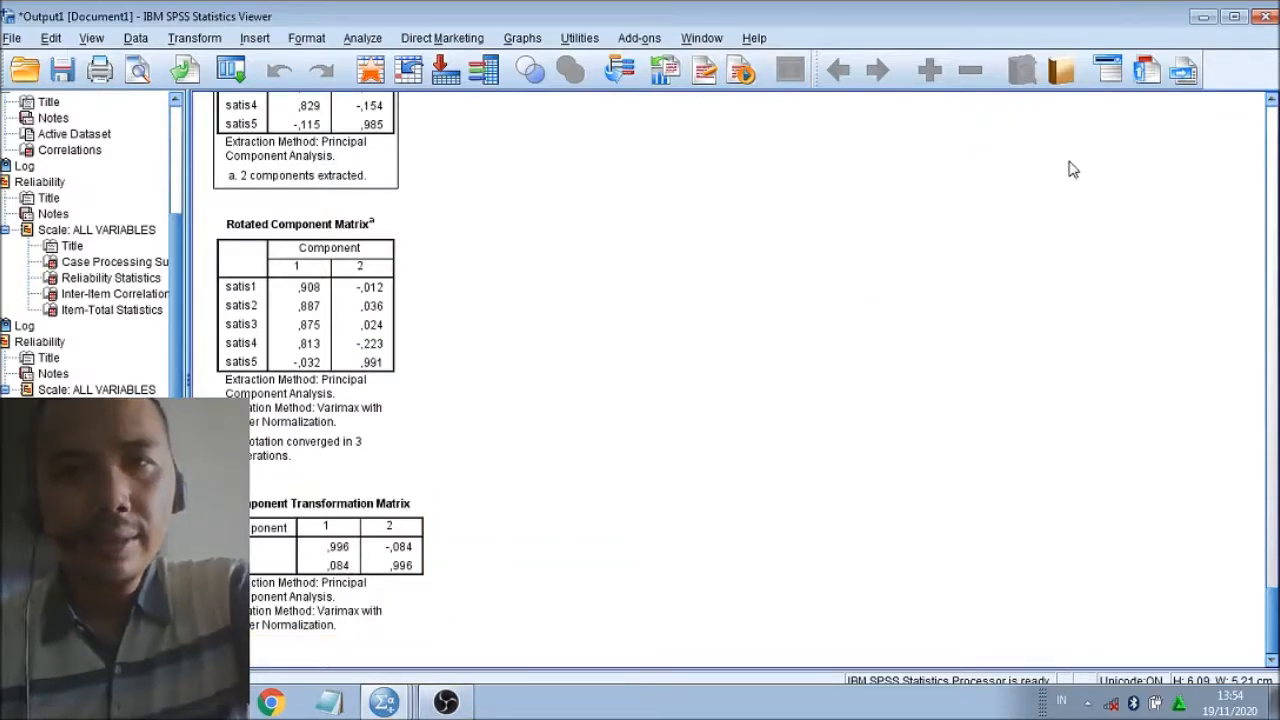
click(1273, 101)
click(1273, 101)
click(1273, 101)
click(1273, 101)
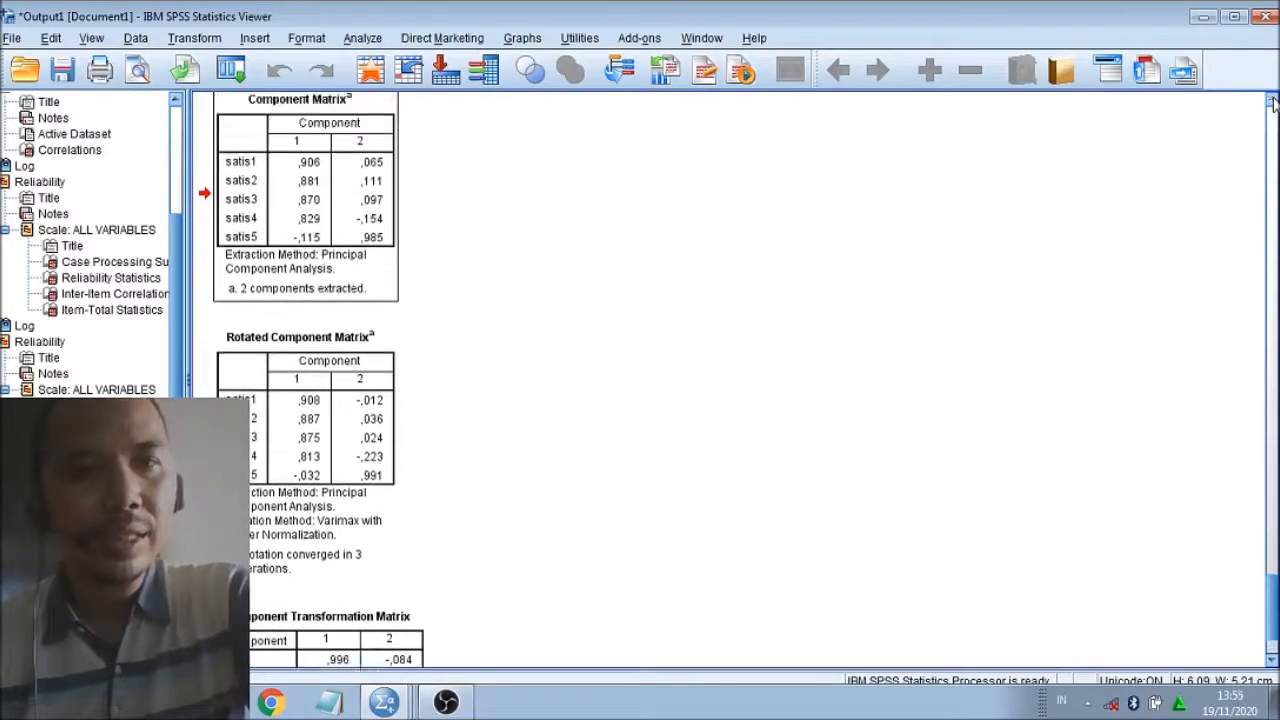
click(1273, 101)
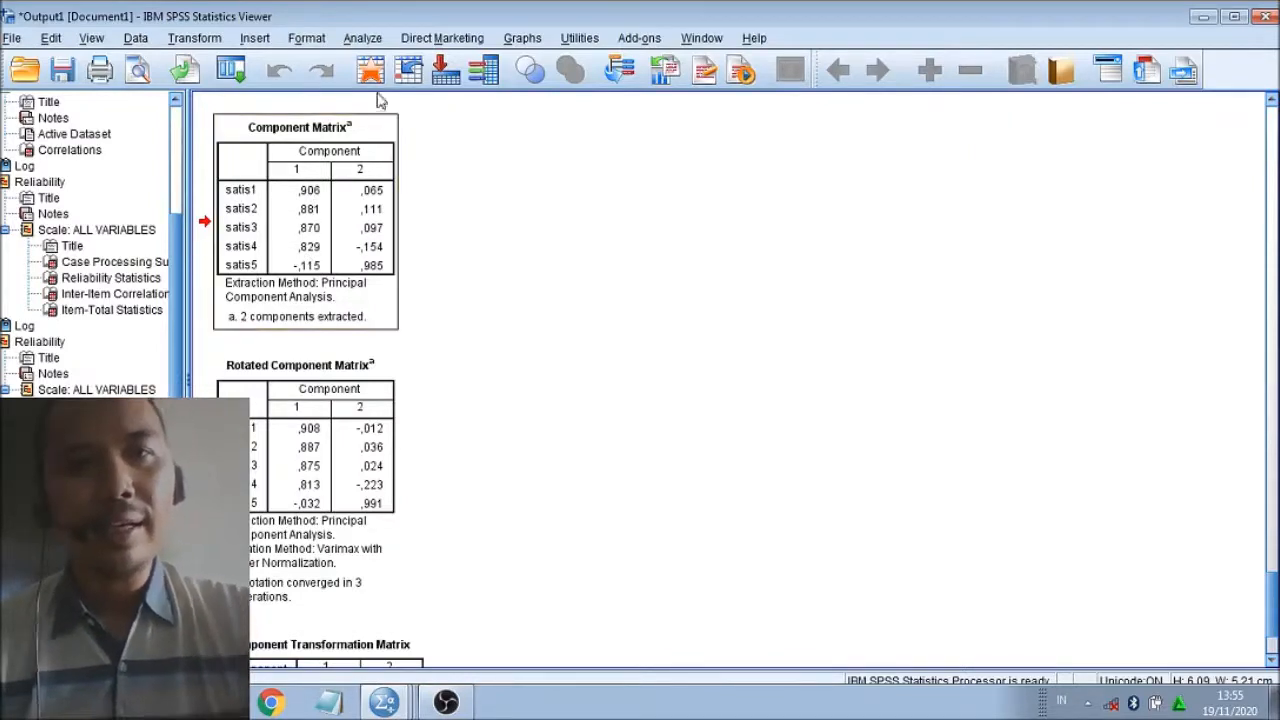
click(363, 38)
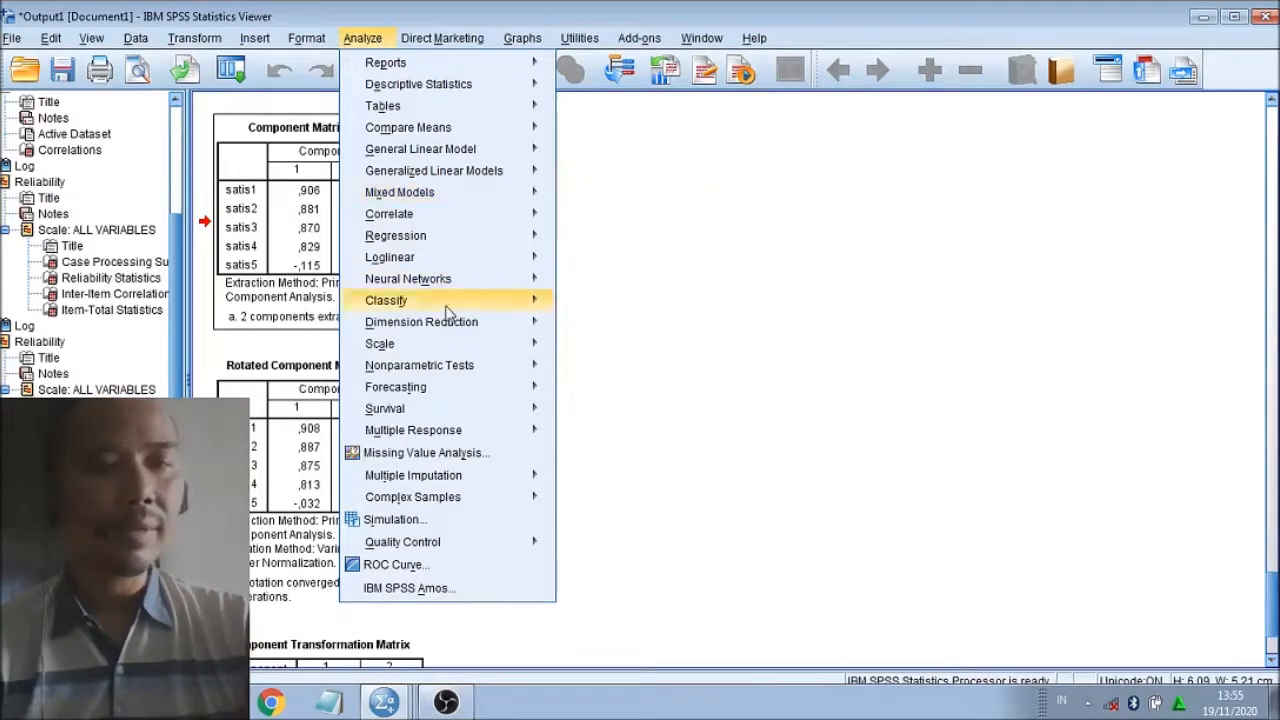
mouse_move(452, 344)
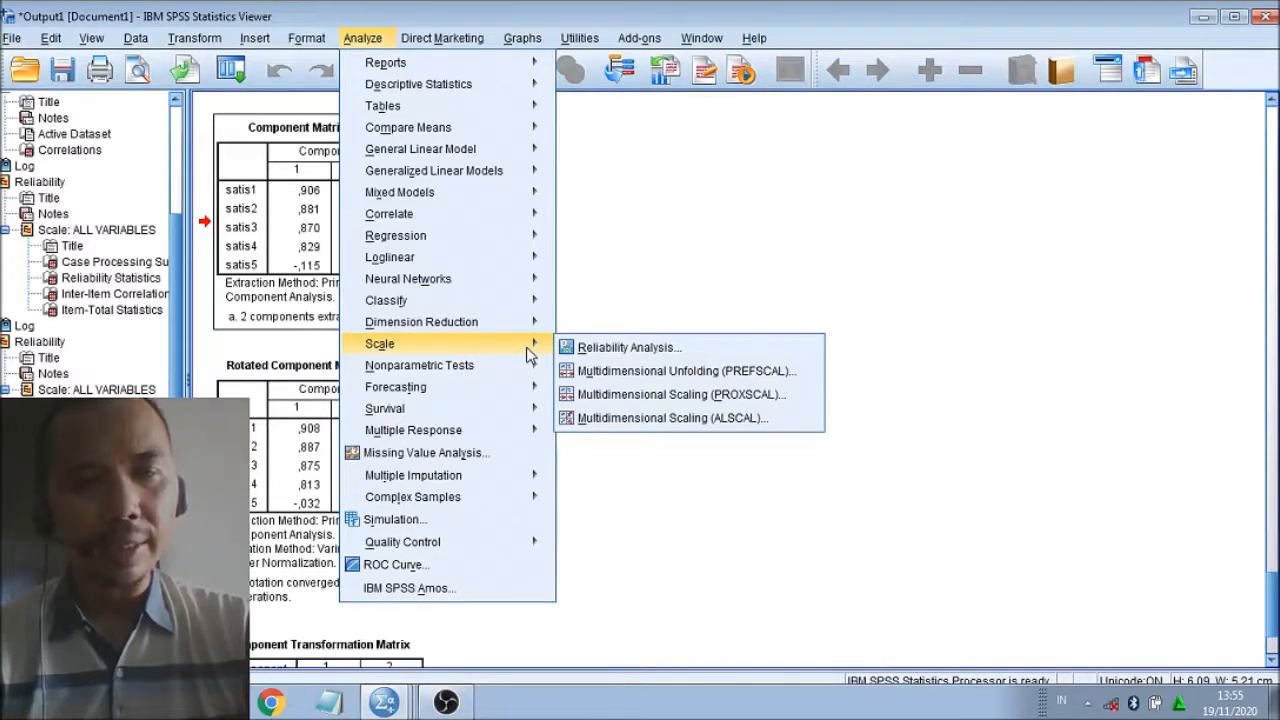
mouse_move(530, 322)
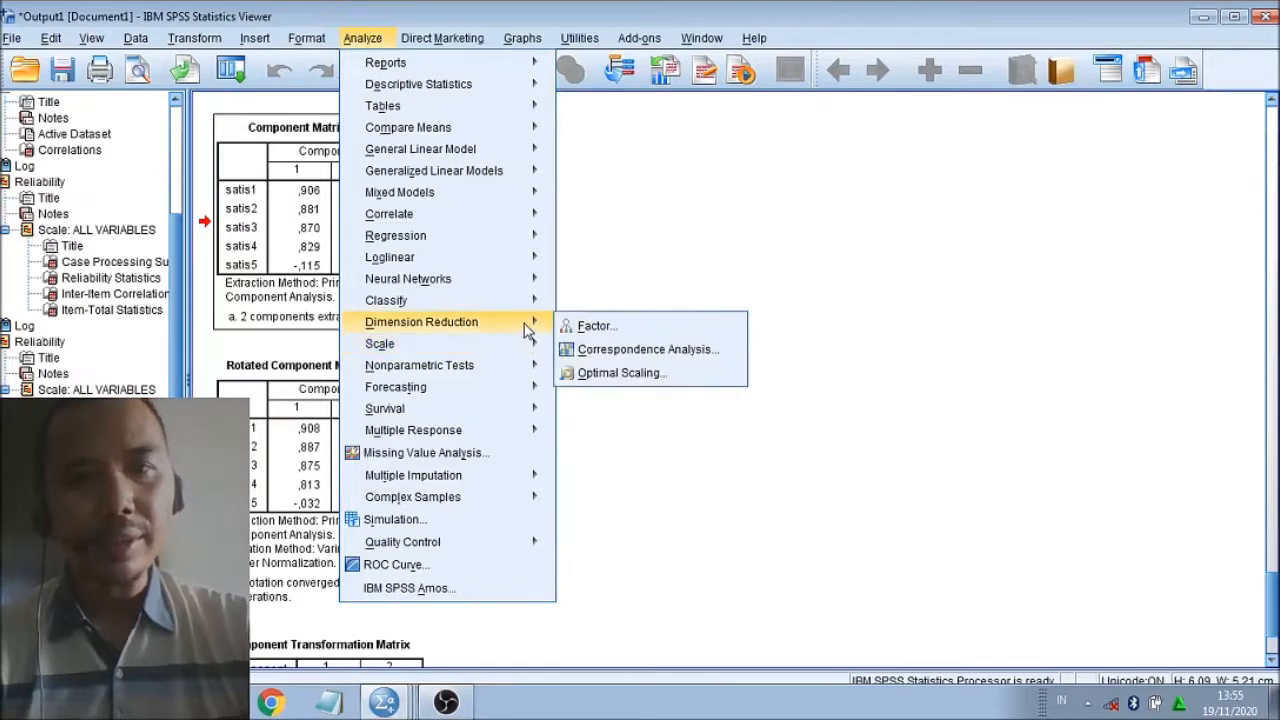
Rerun the Factor Analysis on satis1 to satis5 with Maximum likelihood extraction and review the Communalities and Total Variance Explained tables.
click(593, 327)
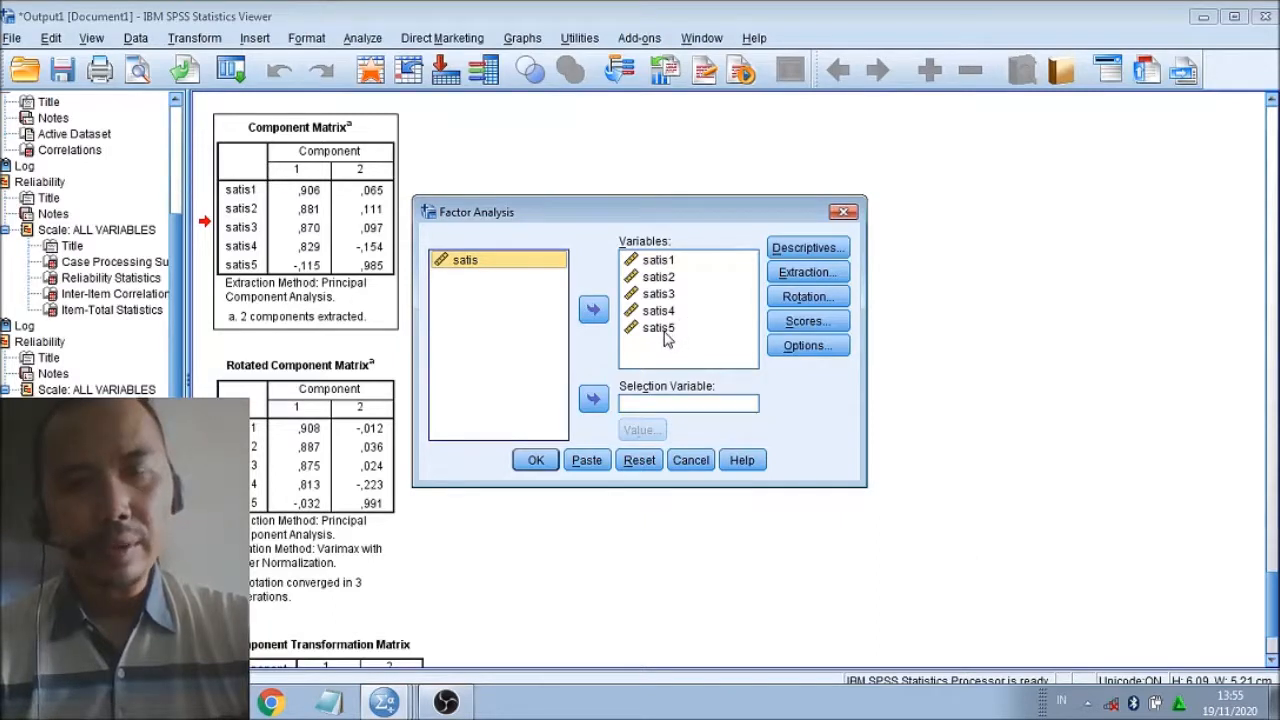
click(812, 273)
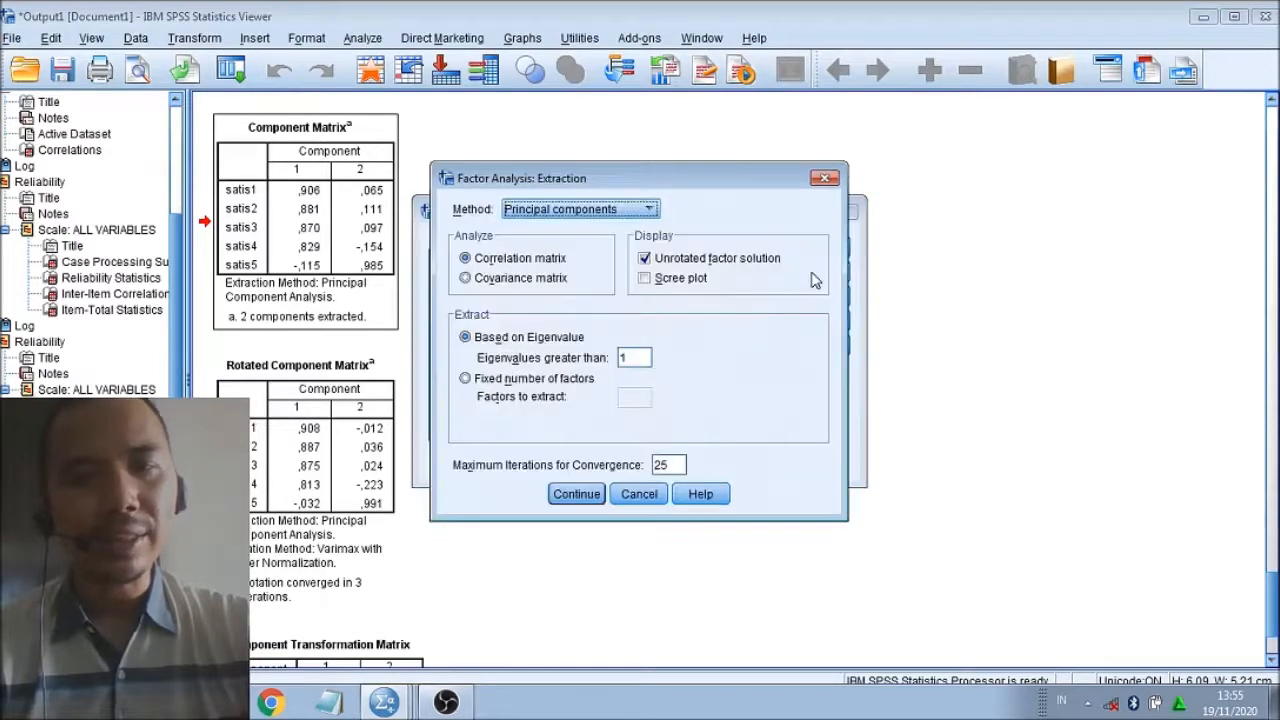
click(648, 212)
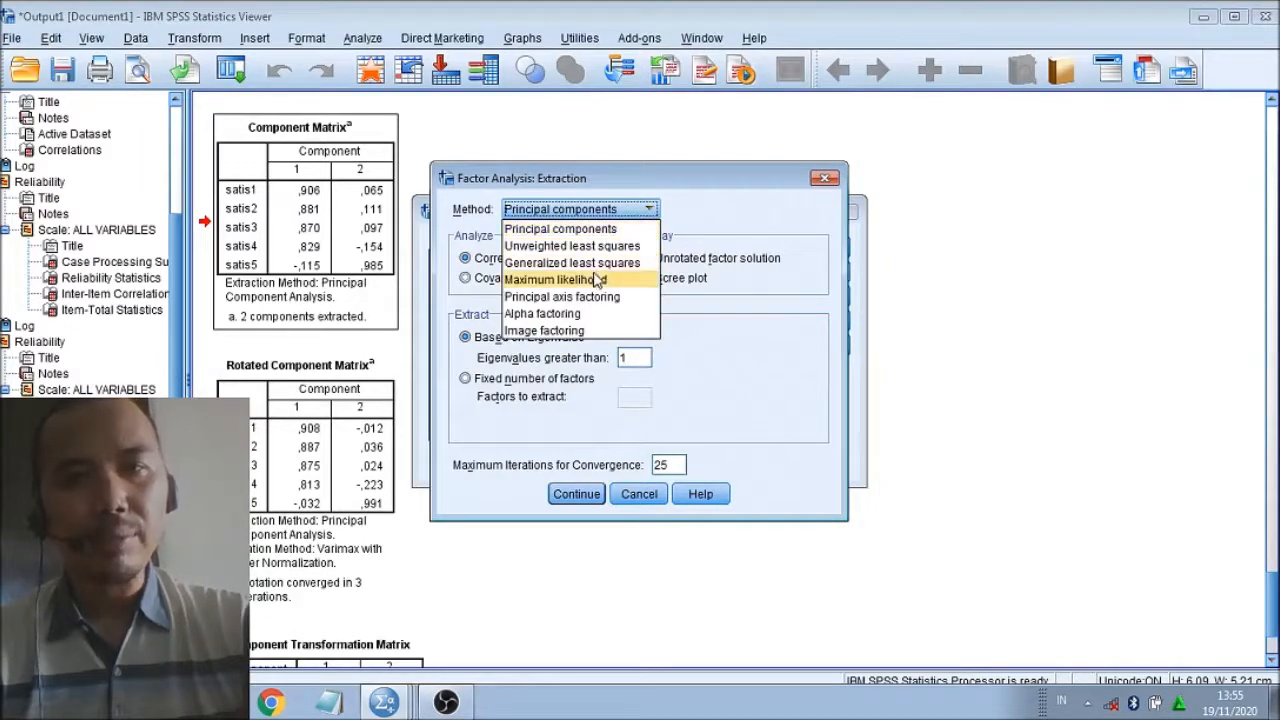
click(596, 281)
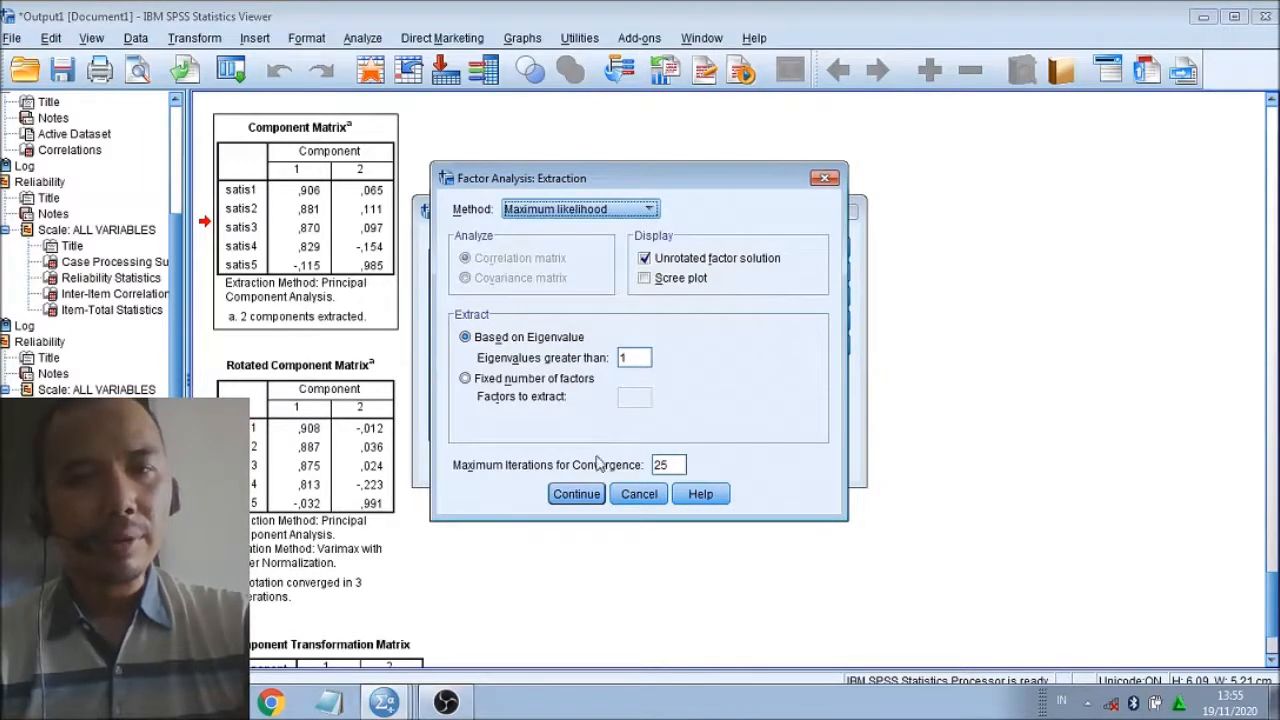
click(586, 495)
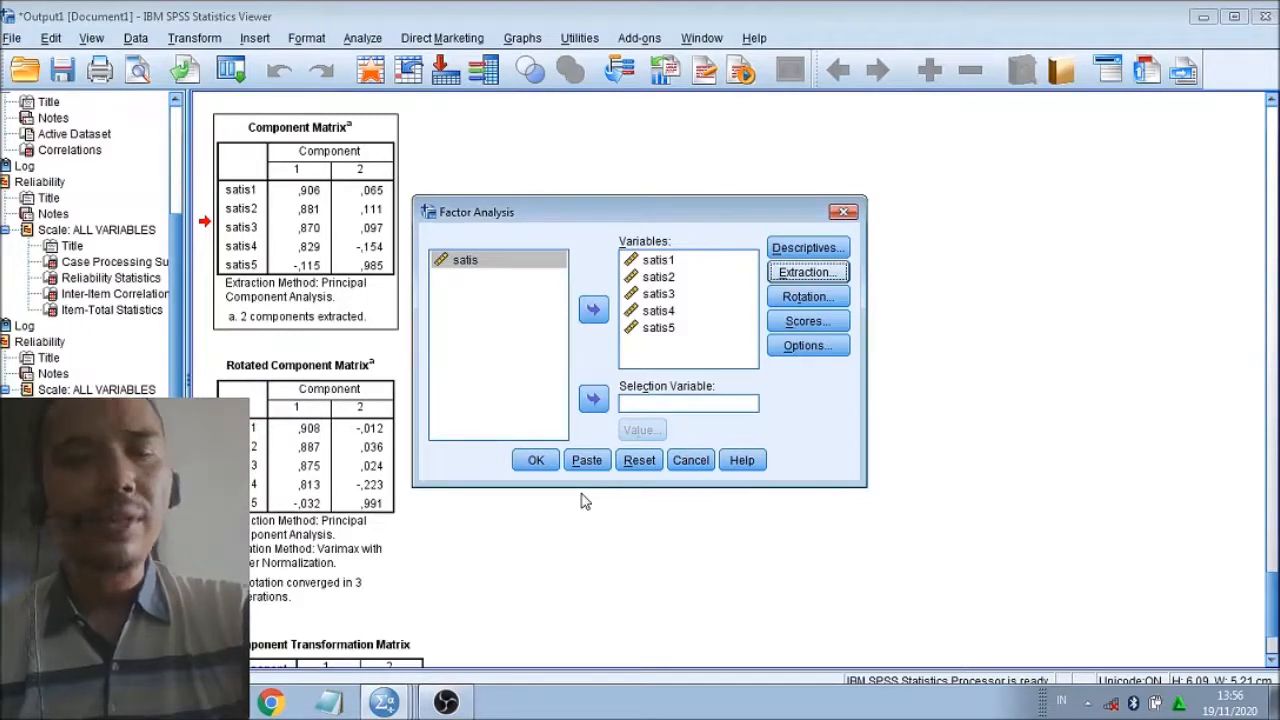
click(536, 461)
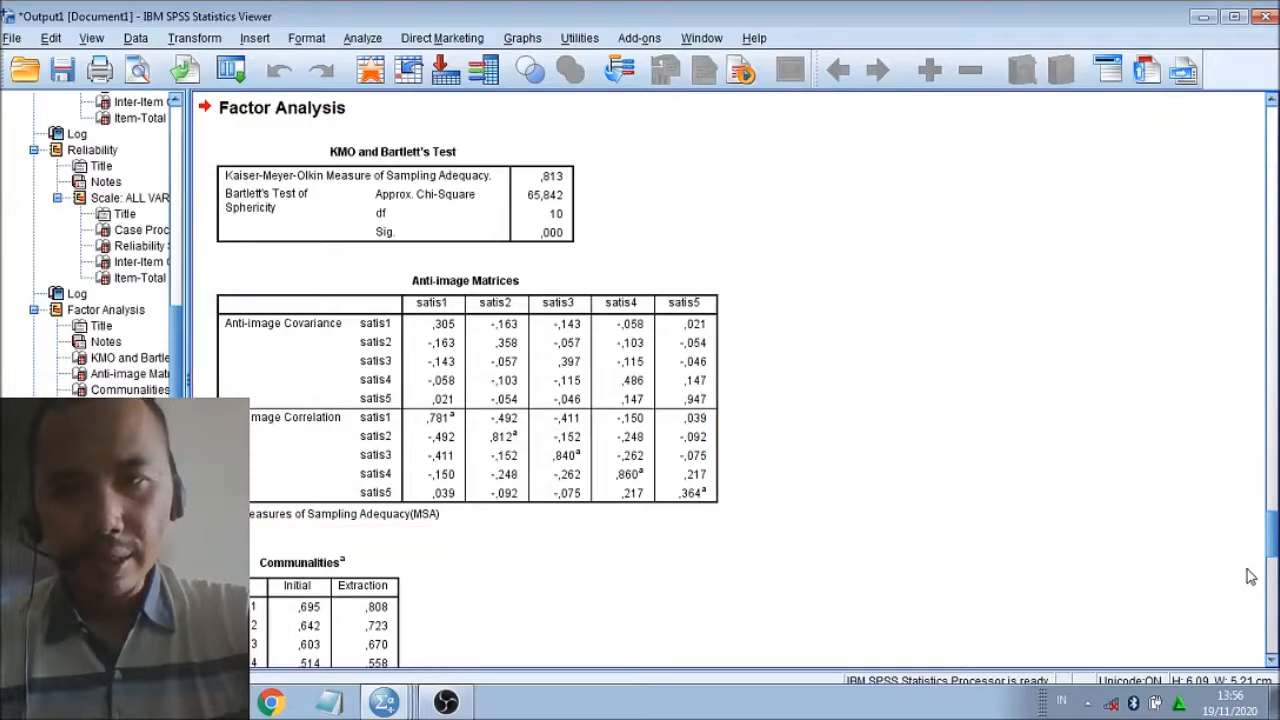
drag(1271, 545, 1271, 575)
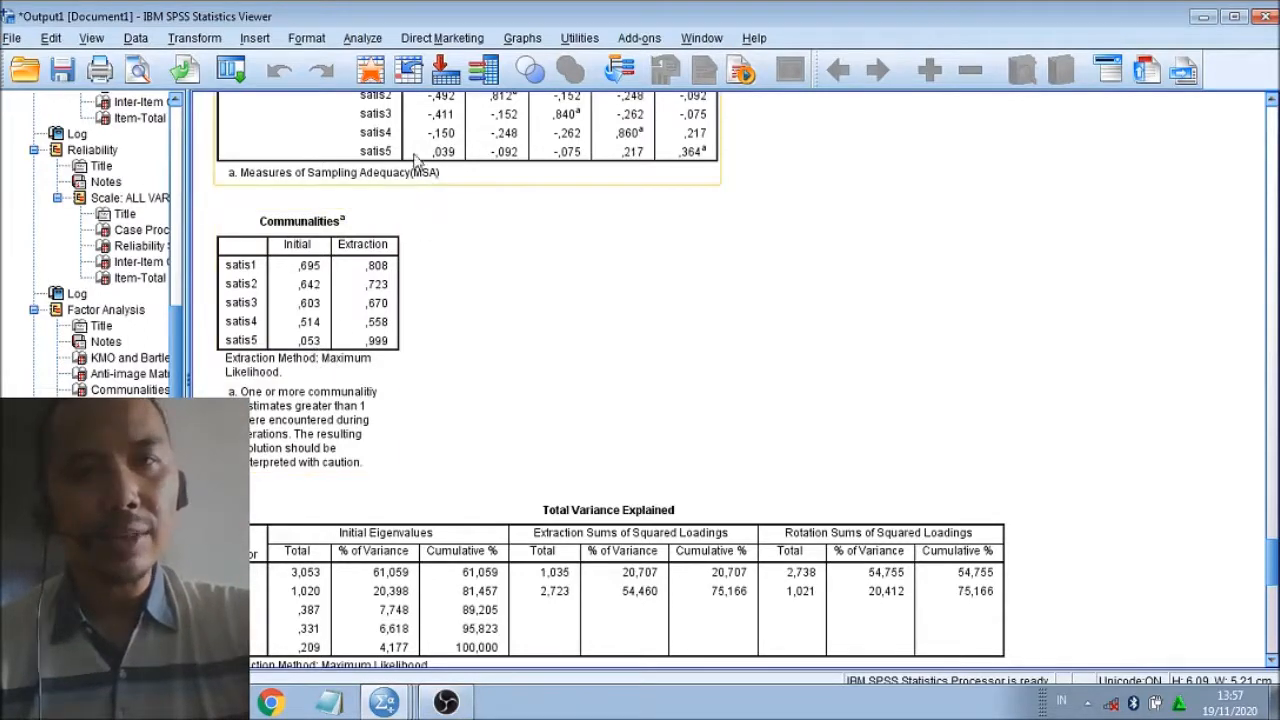
Remove satis5 from the Factor Analysis variables and rerun it on satis1 to satis4, keeping Maximum likelihood extraction.
click(376, 40)
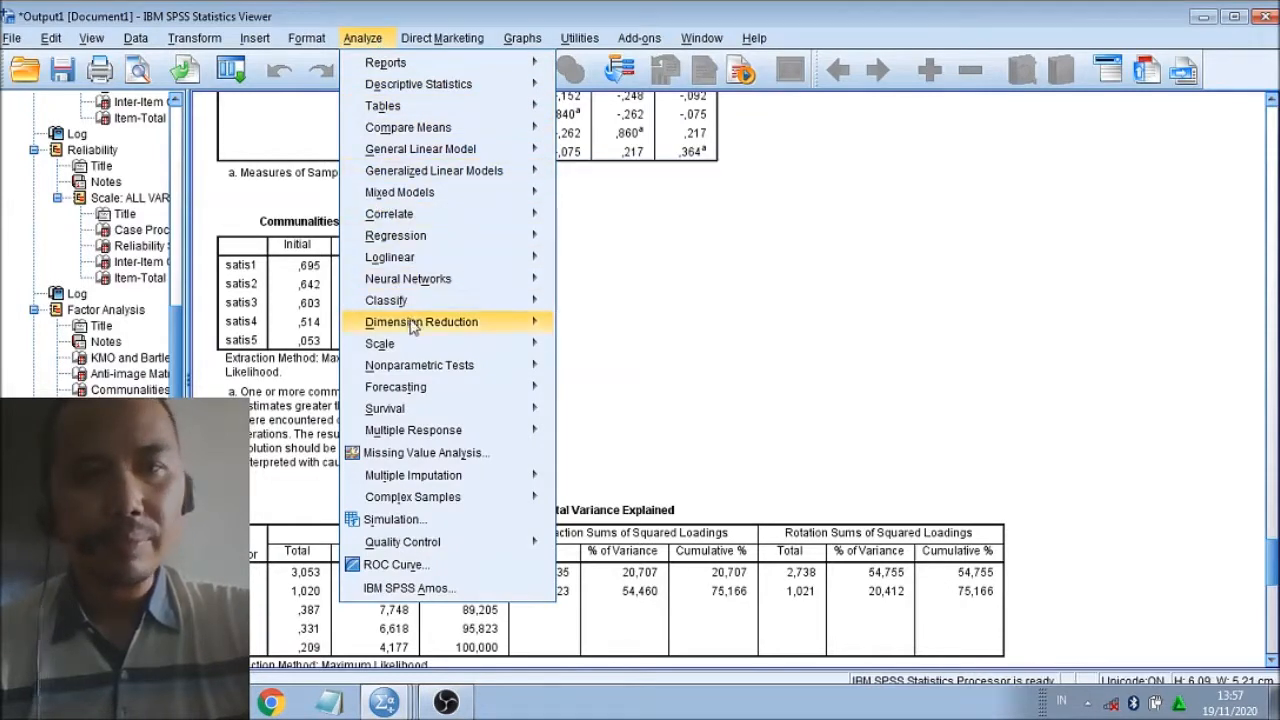
mouse_move(415, 325)
click(590, 326)
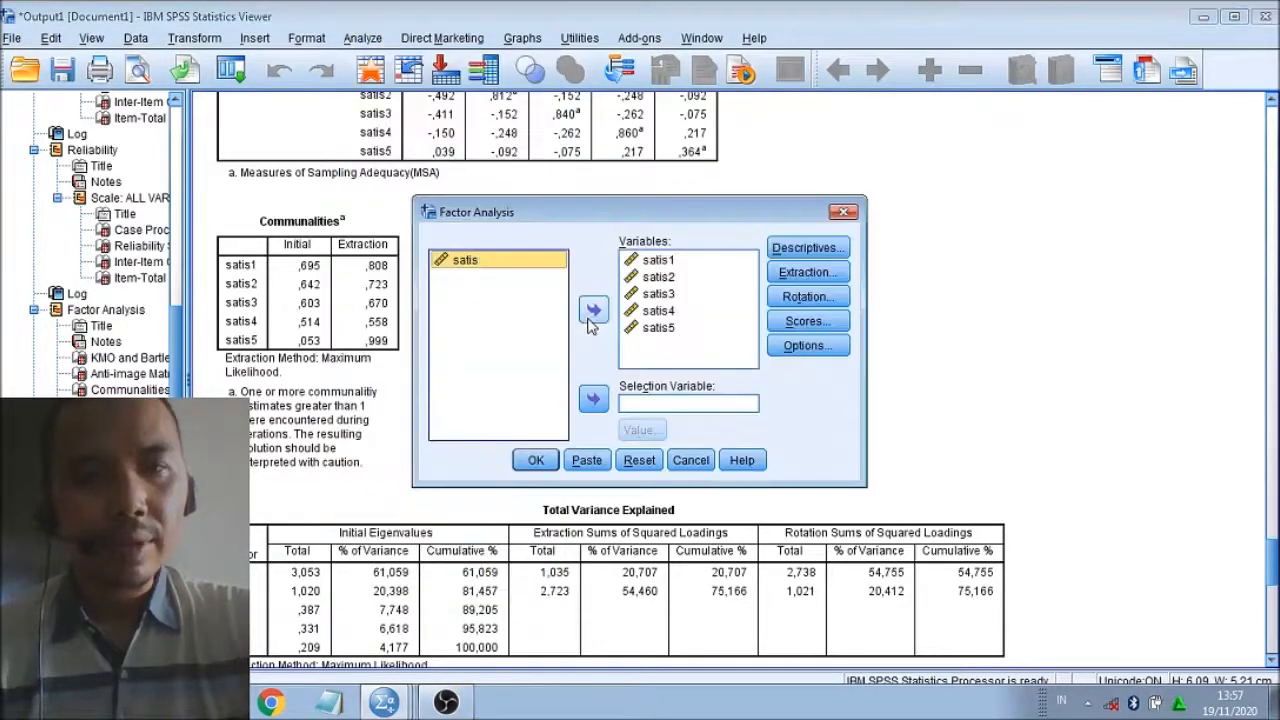
click(662, 330)
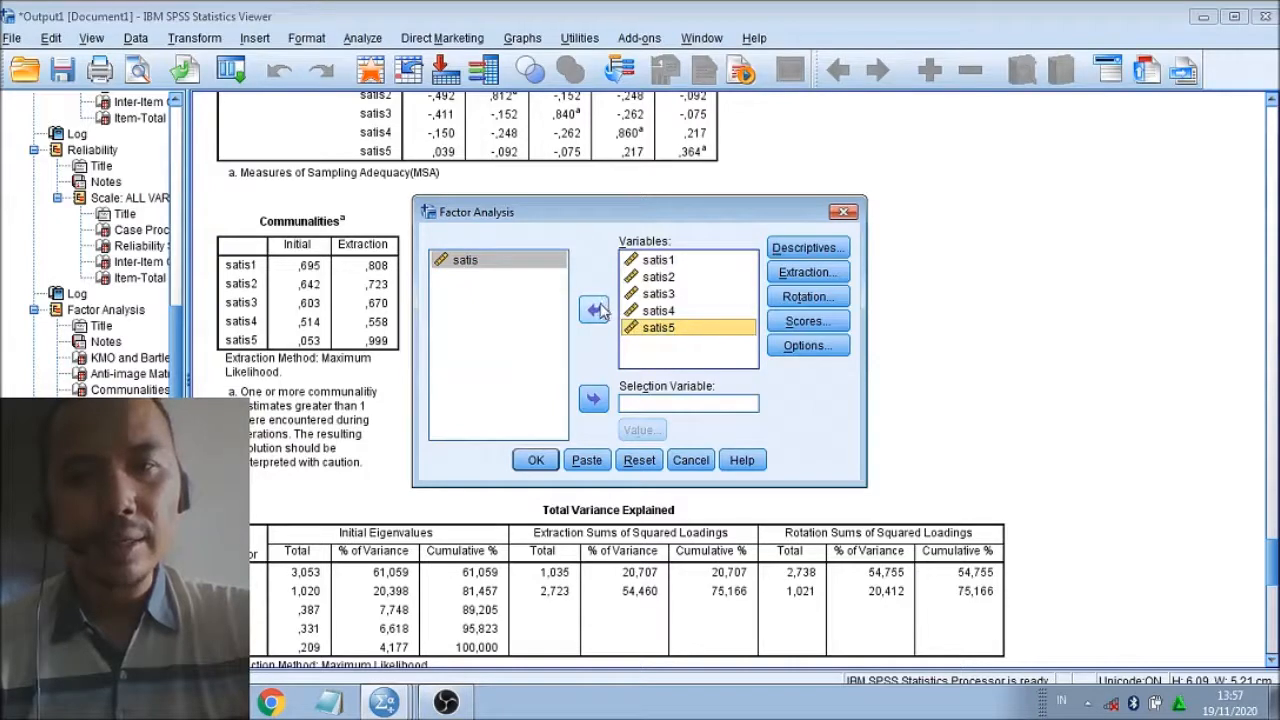
click(593, 309)
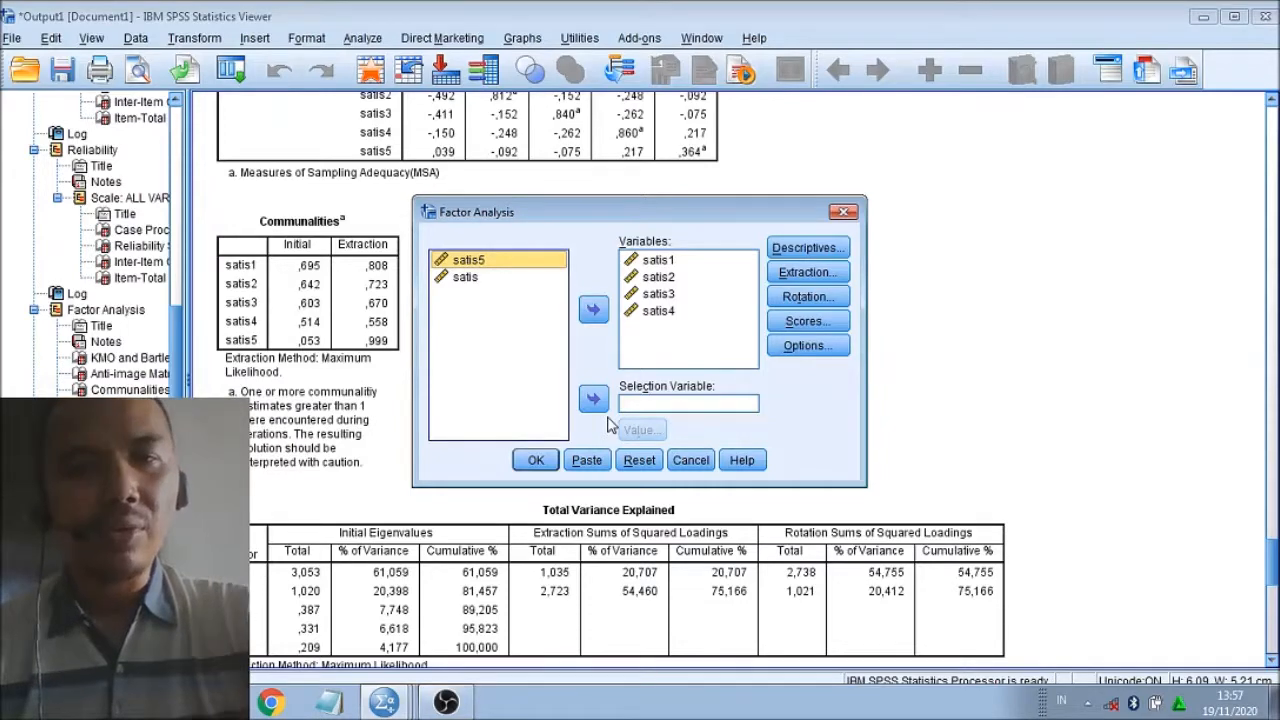
click(821, 276)
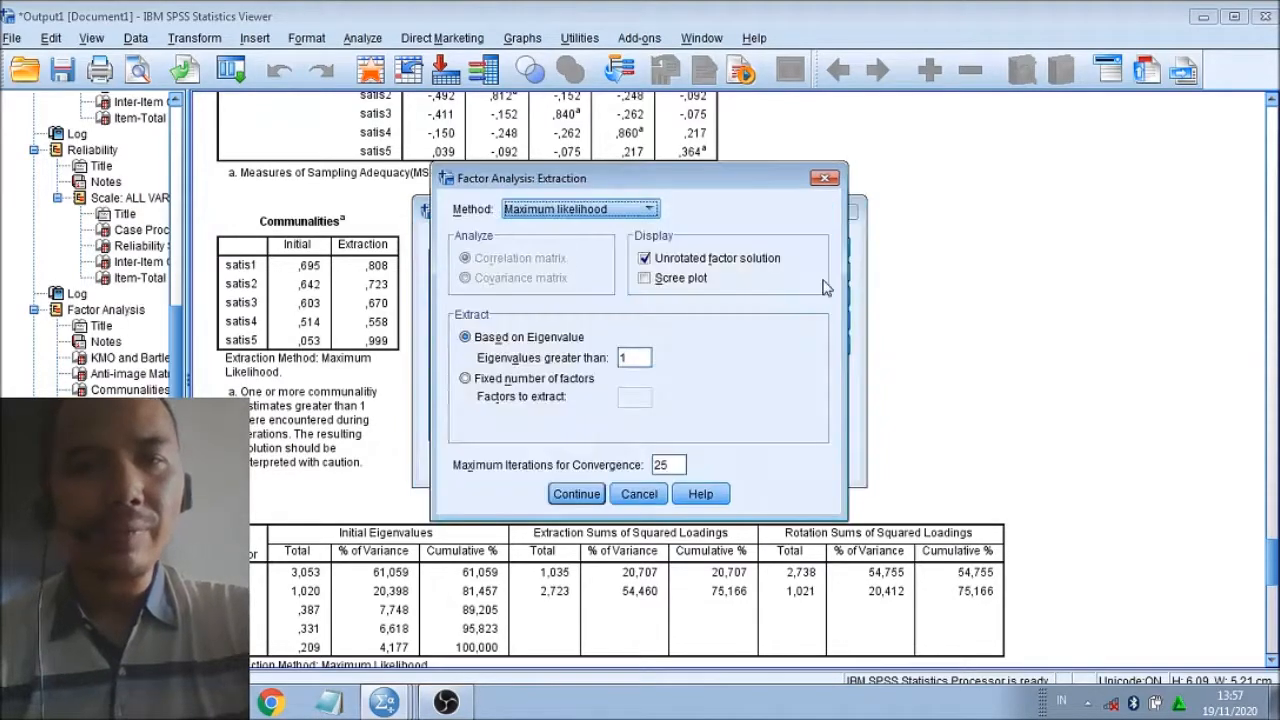
click(577, 494)
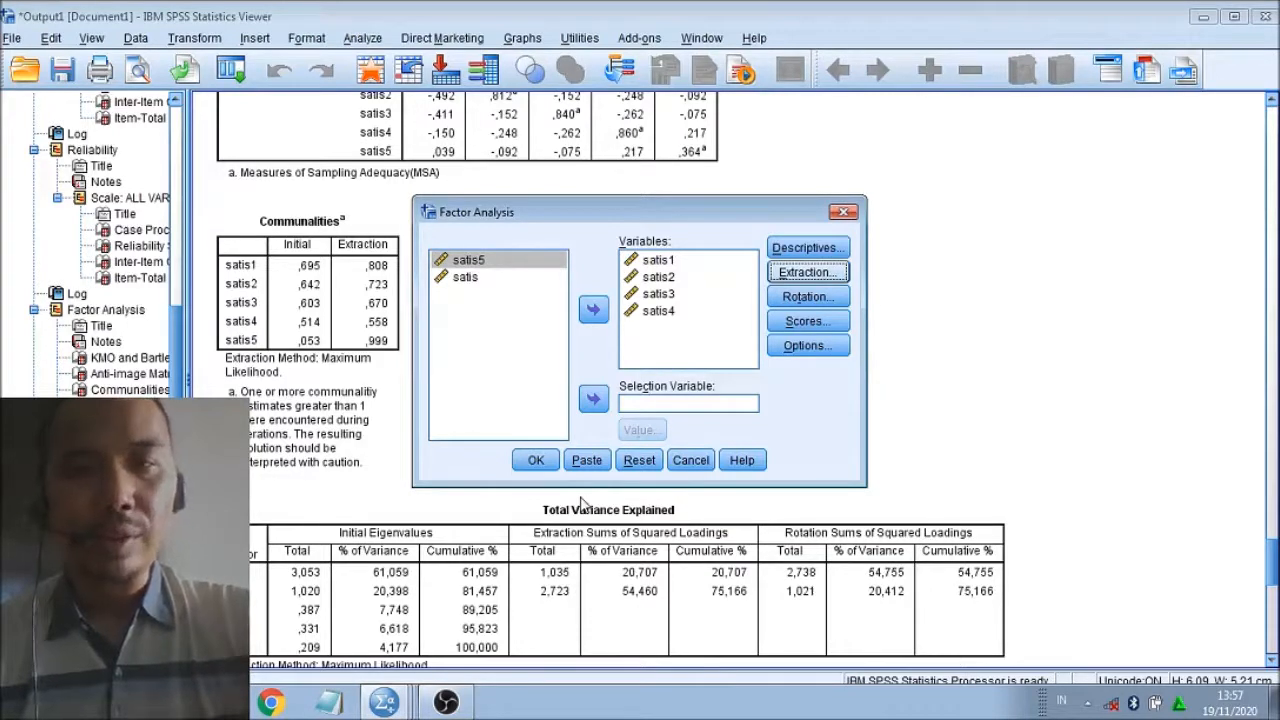
click(536, 461)
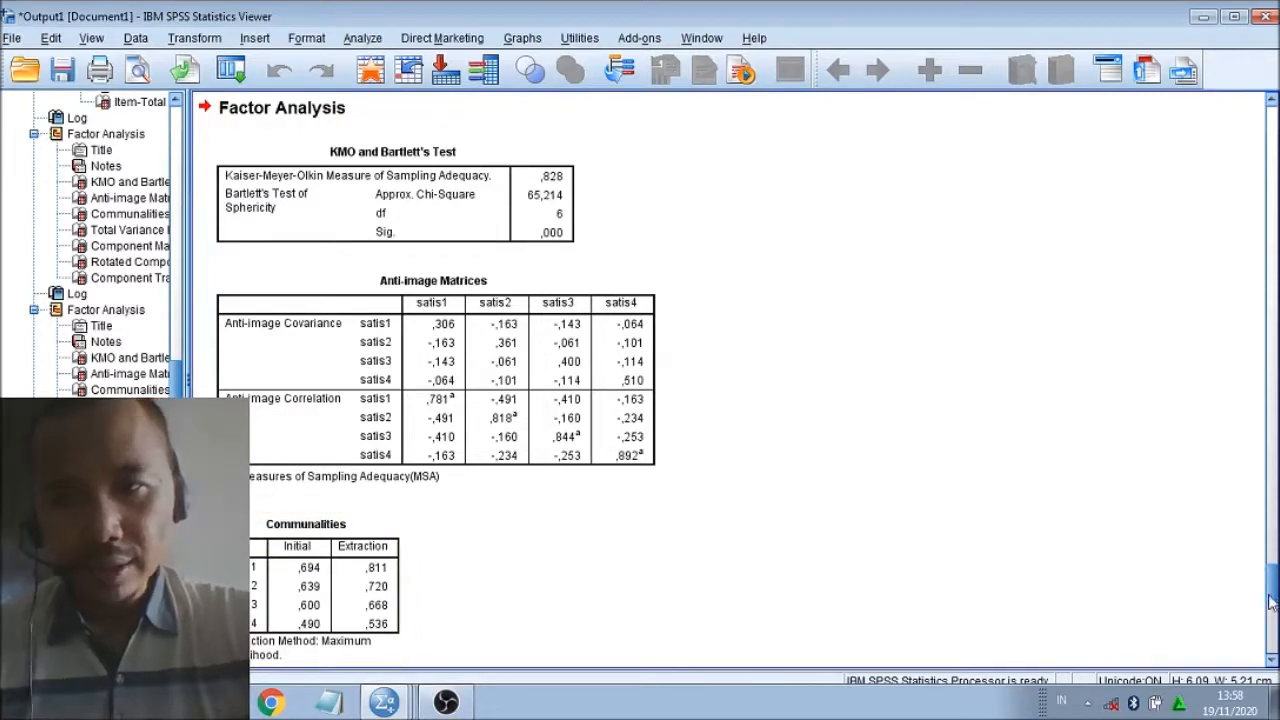
Examine the Communalities, Total Variance Explained and Factor Matrix tables of the four-item Factor Analysis.
drag(1270, 600, 1271, 607)
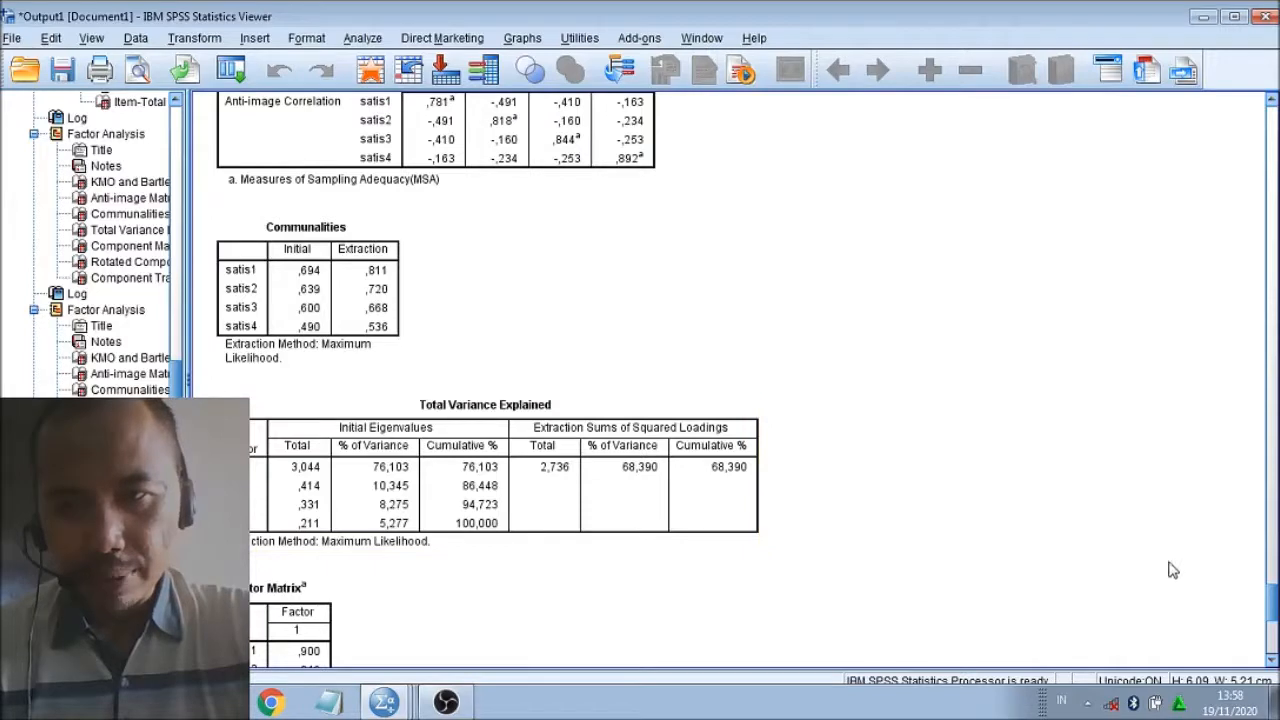
drag(1272, 600, 1272, 615)
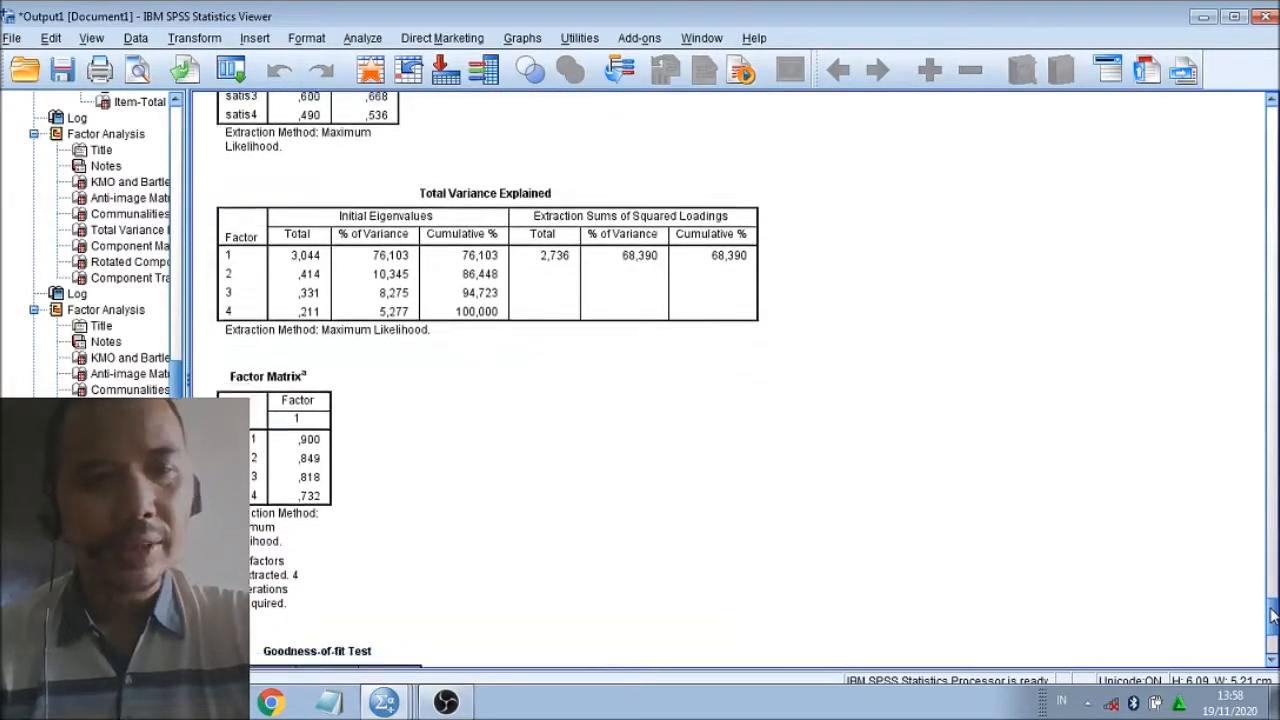
click(318, 438)
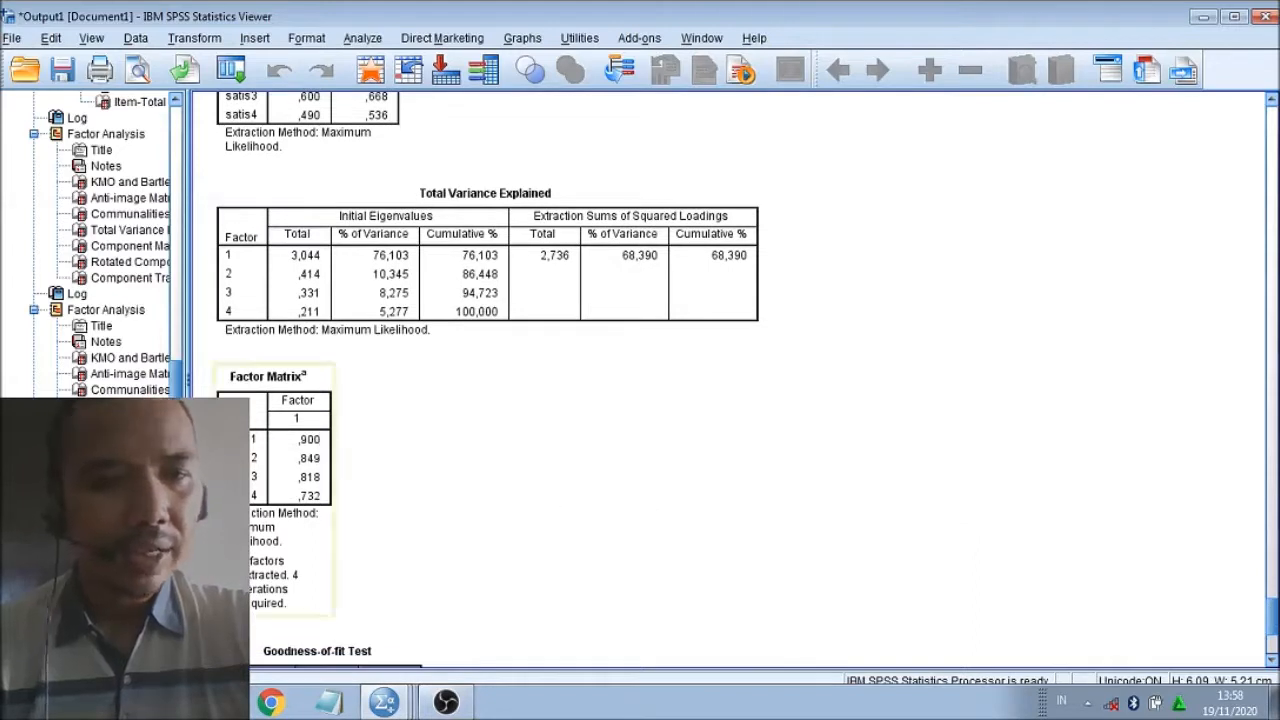
click(283, 428)
click(283, 428)
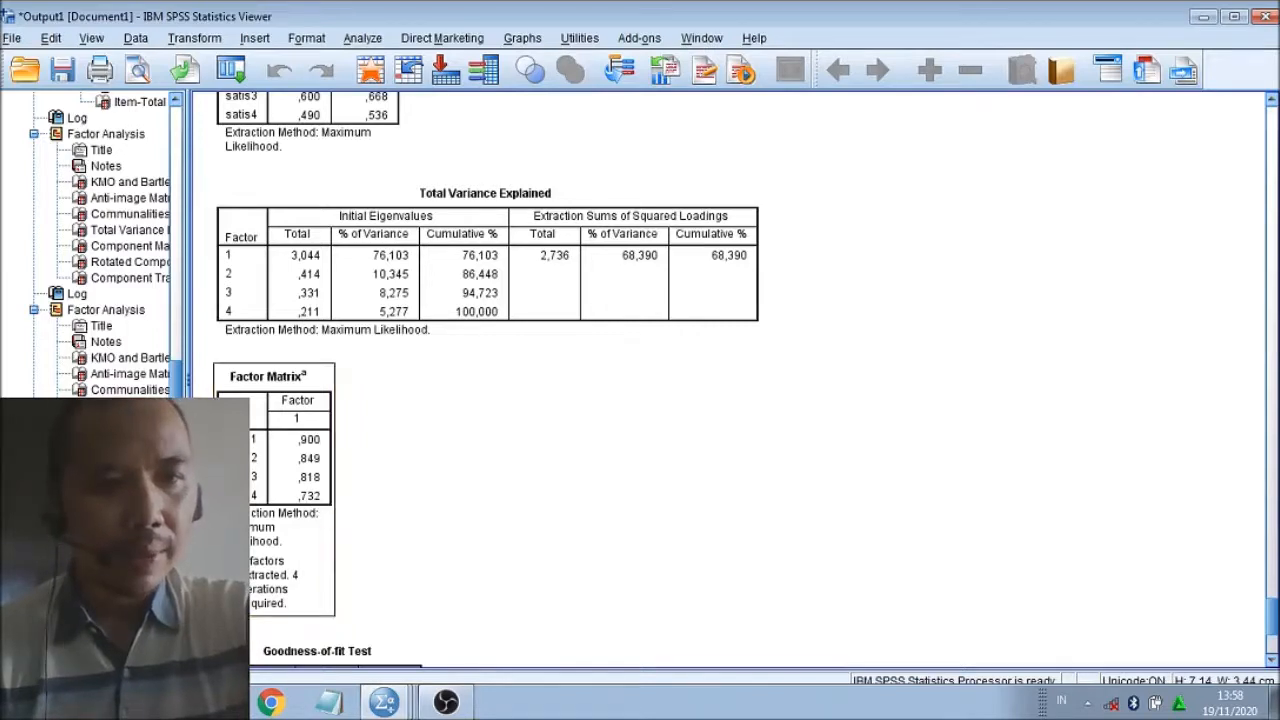
Compare the Factor Matrix loadings of the five-item and four-item Maximum likelihood analyses, and revisit the five-item Communalities and KMO tables.
click(130, 422)
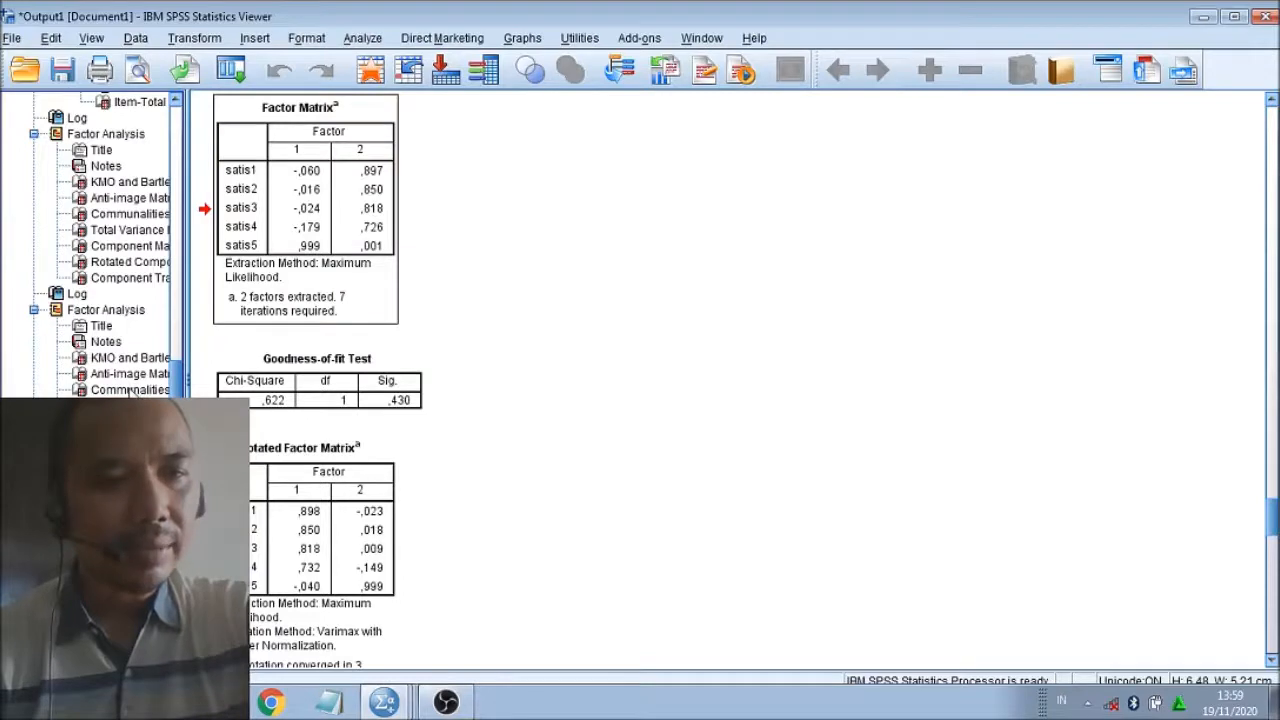
click(125, 390)
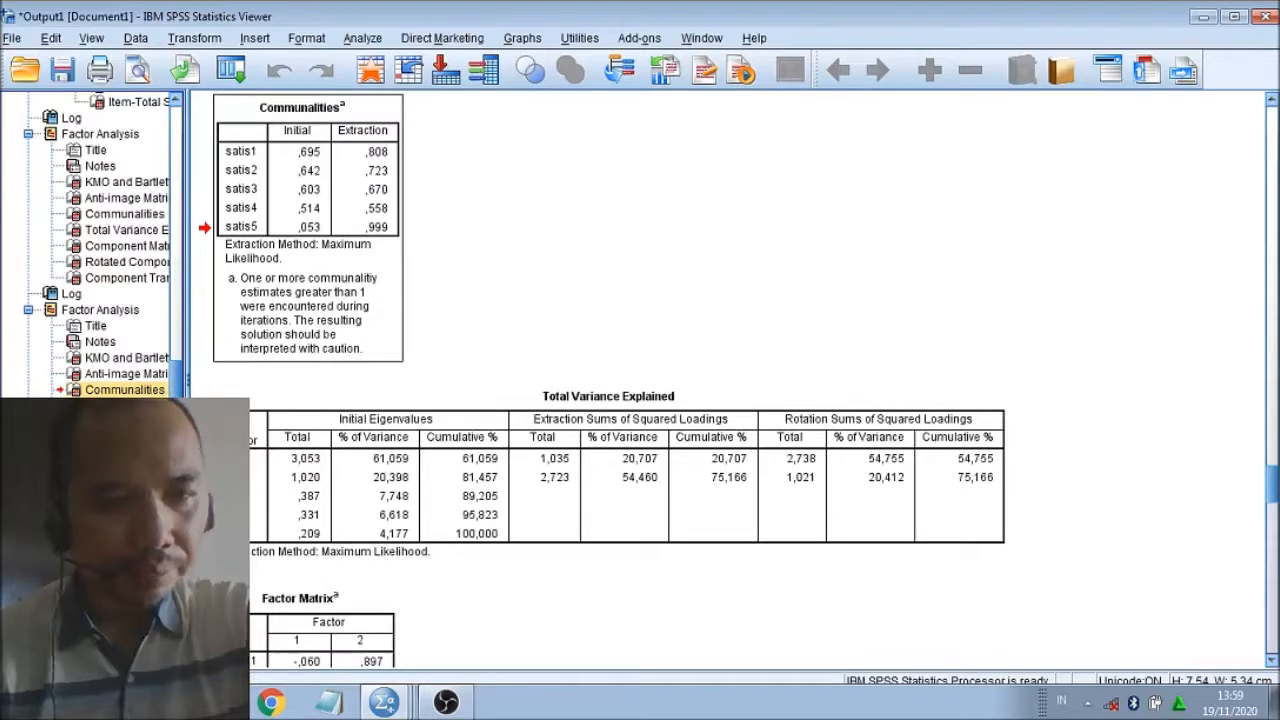
click(125, 470)
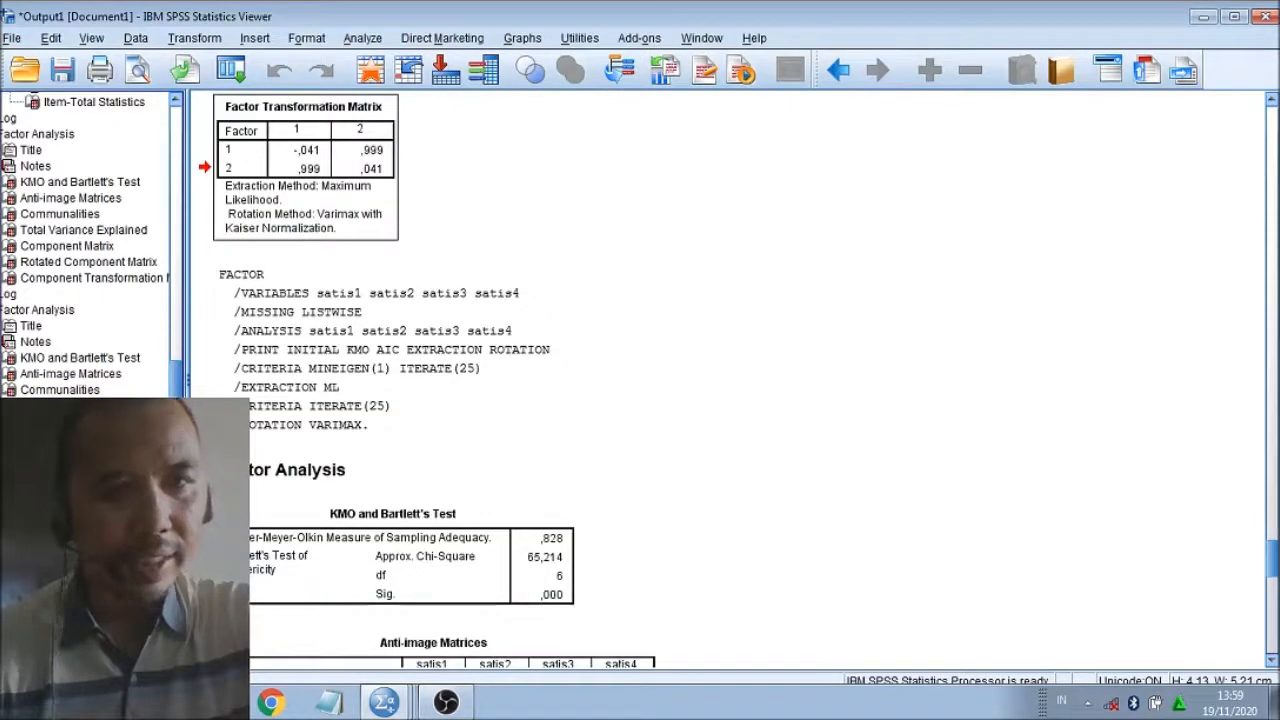
click(62, 422)
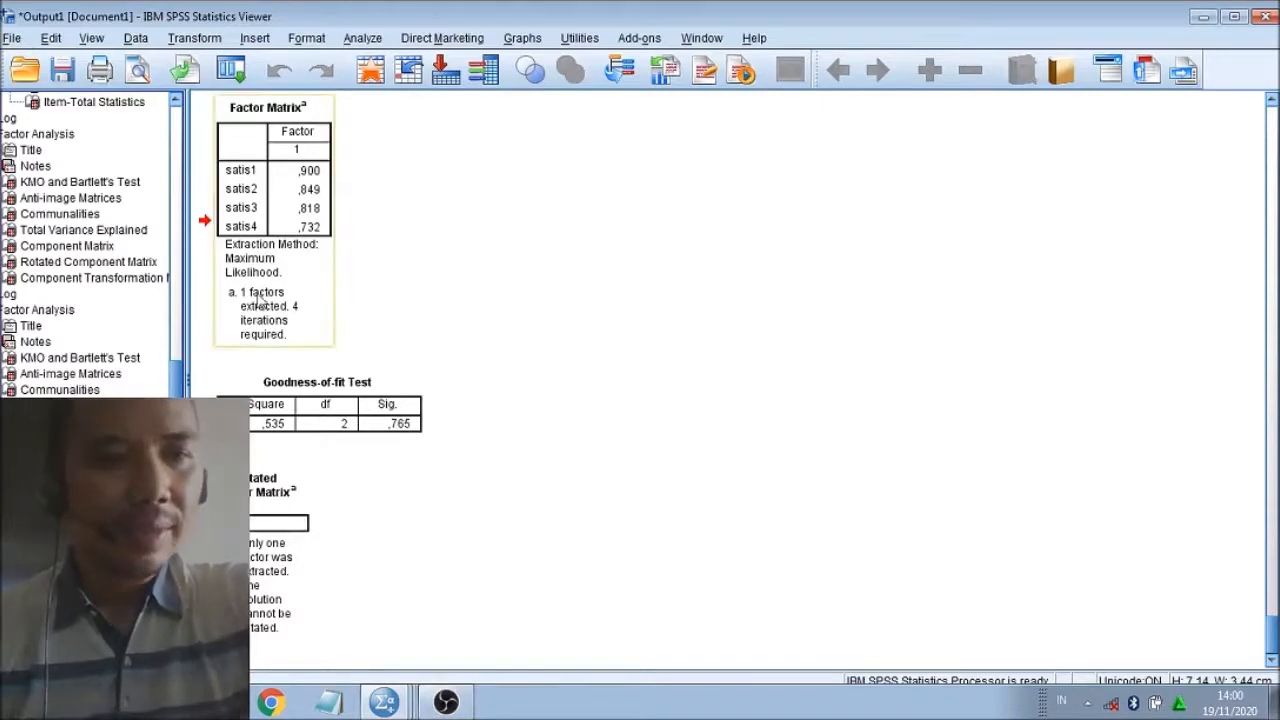
click(80, 358)
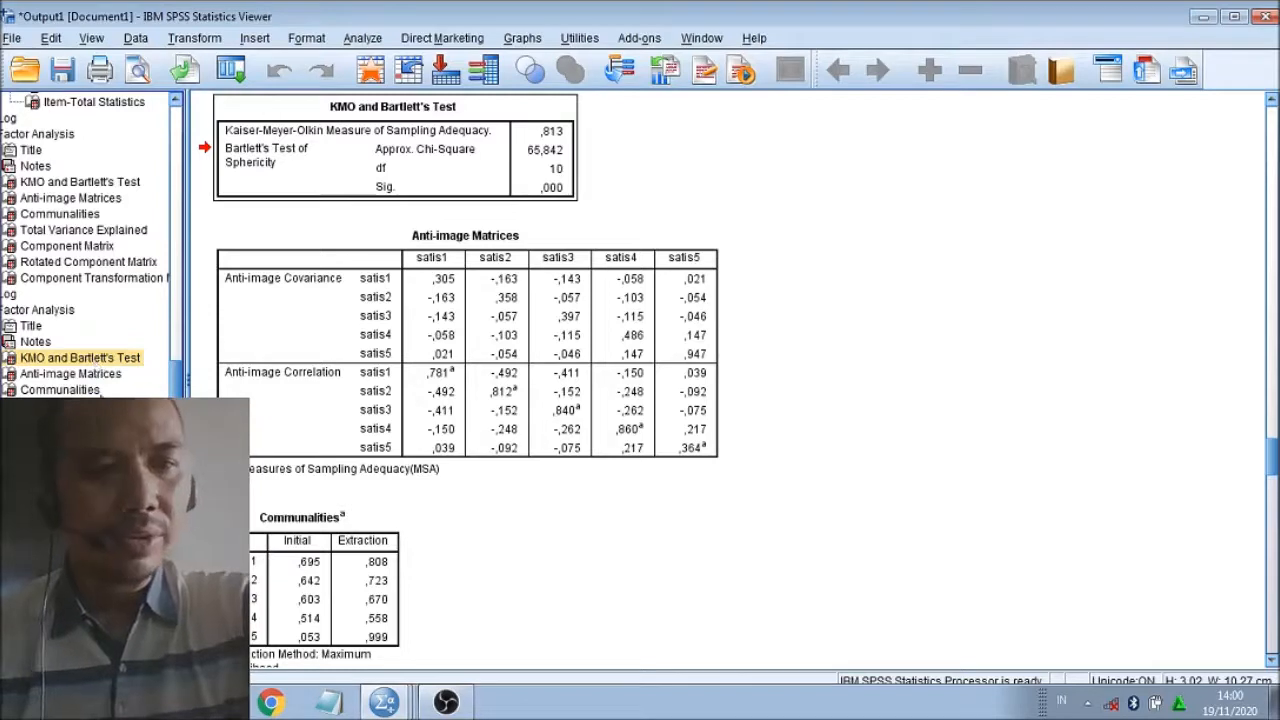
click(58, 422)
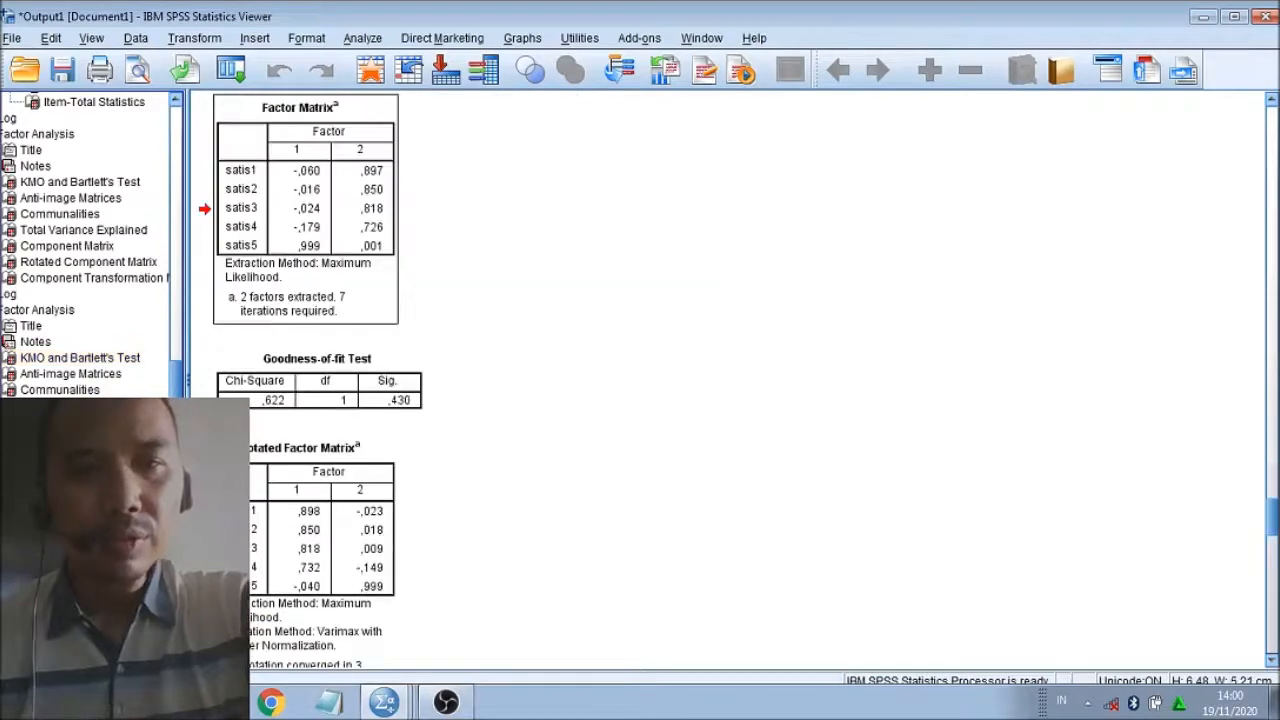